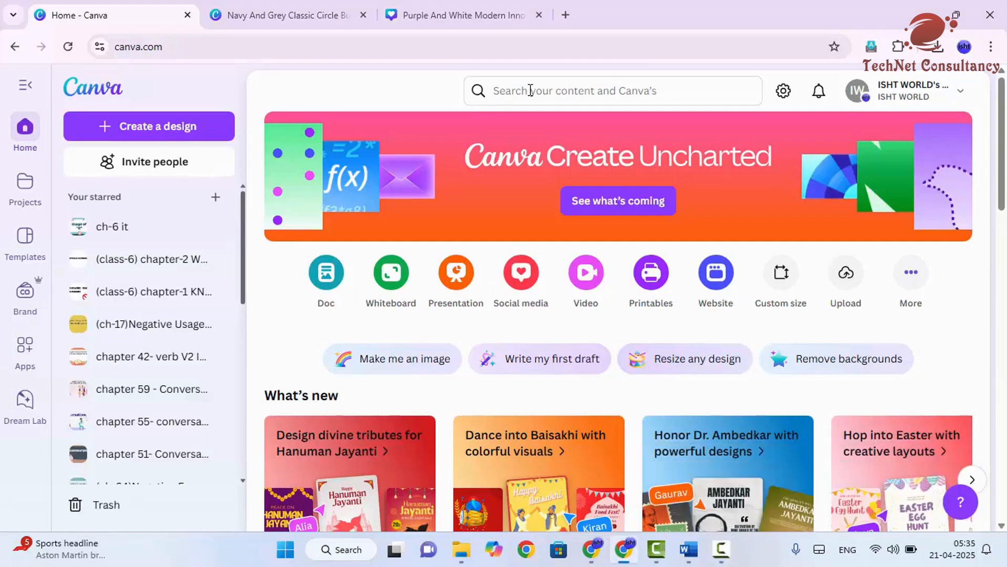
Search the content and template library for "business card"
click(530, 90)
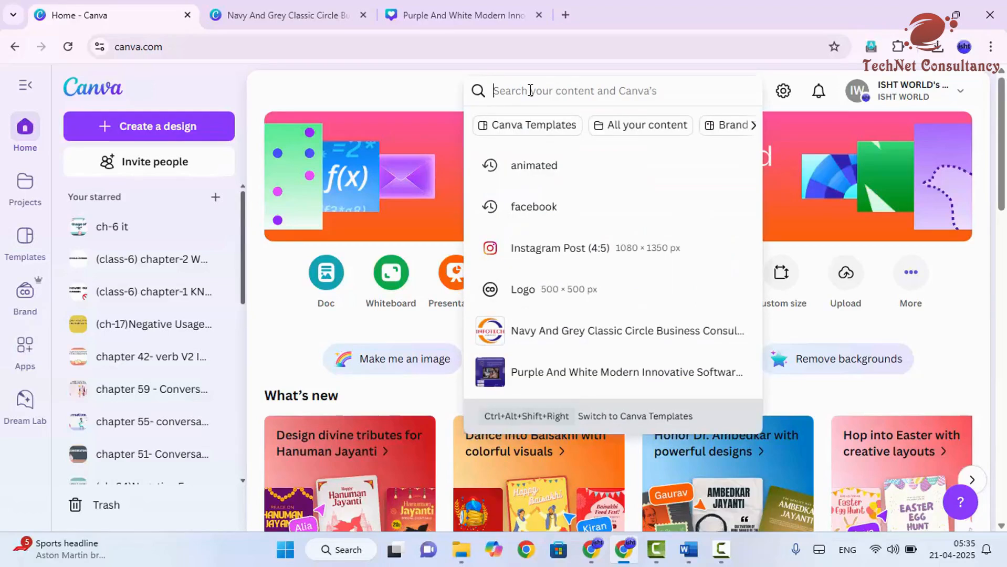
text(bu)
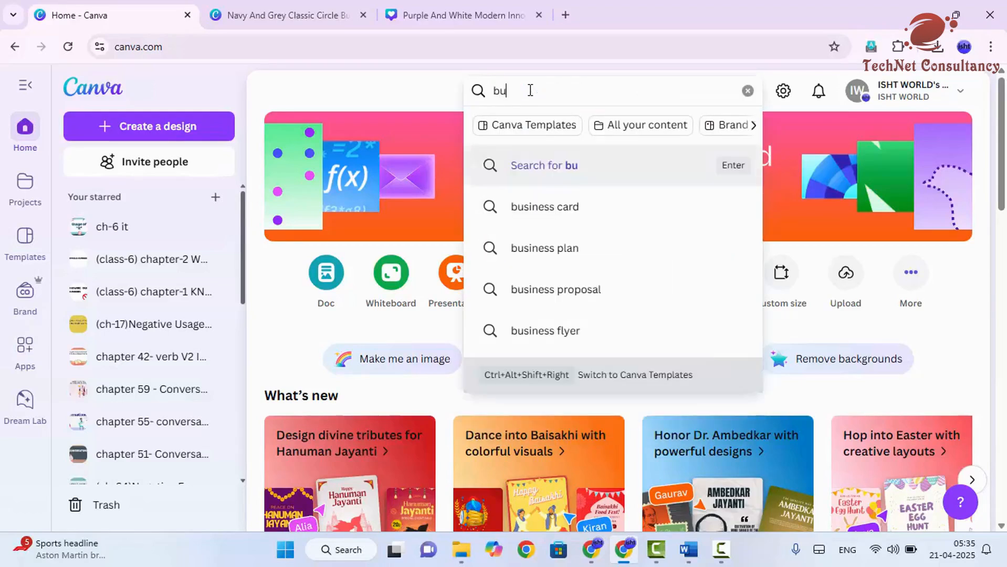
text(s)
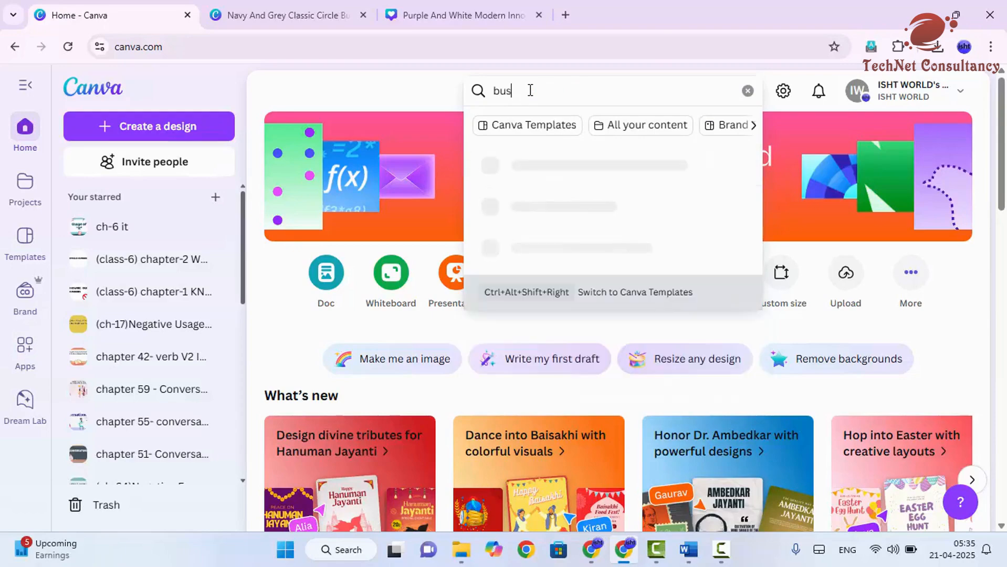
text(iness card)
key(Return)
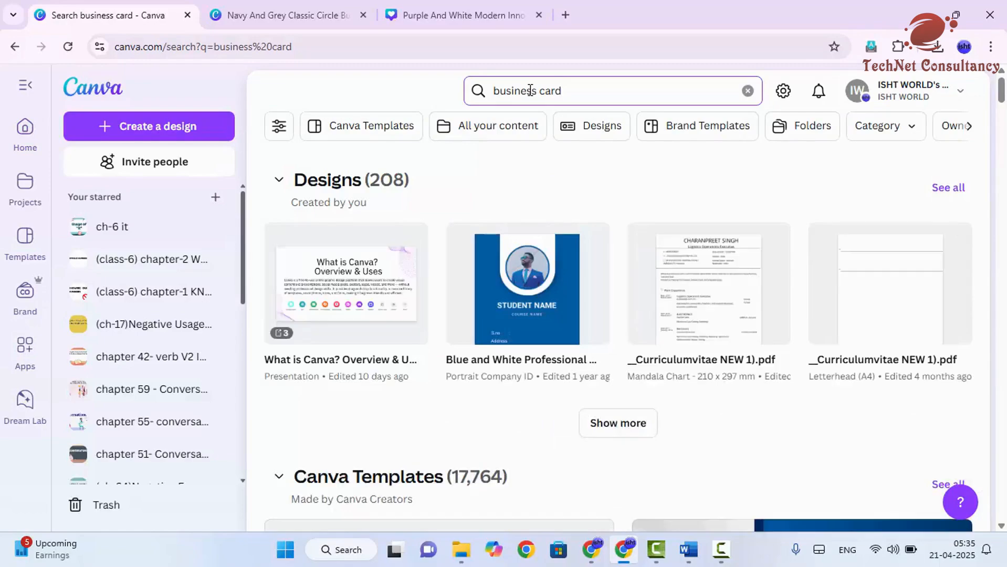
Browse the business card templates and open the Red Black Creative Modern Business Card template
scroll(722, 220, down, 7)
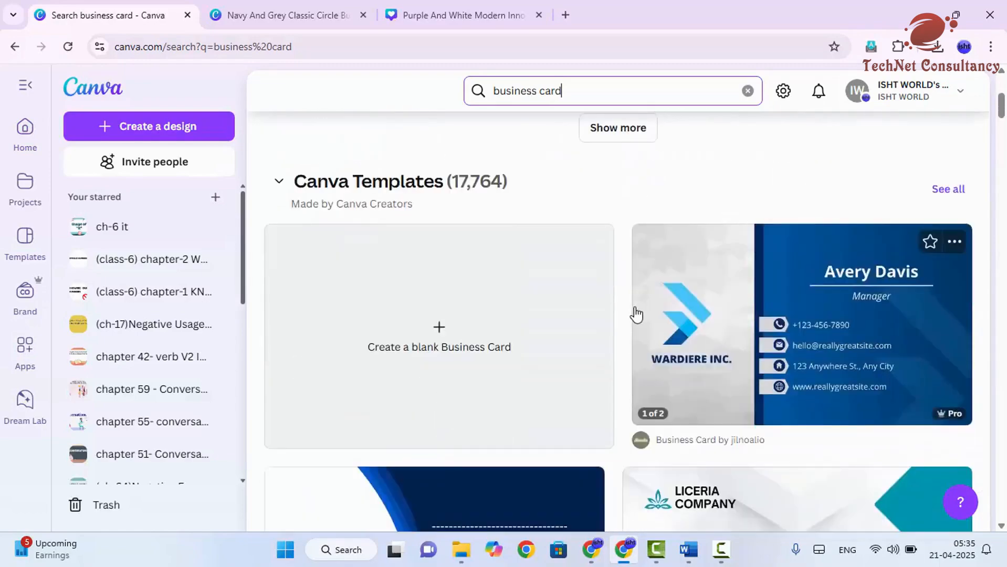
scroll(634, 315, down, 7)
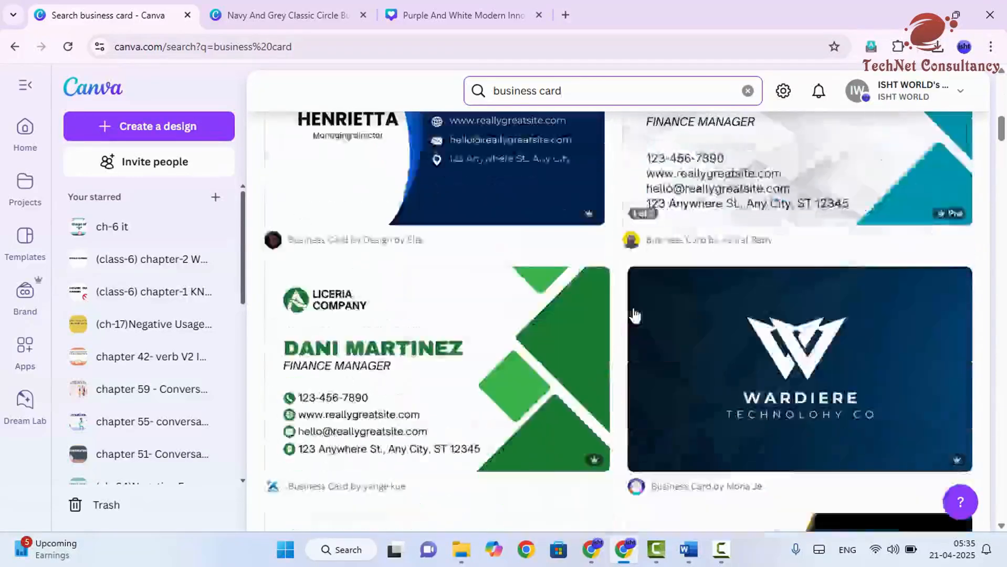
scroll(634, 315, down, 7)
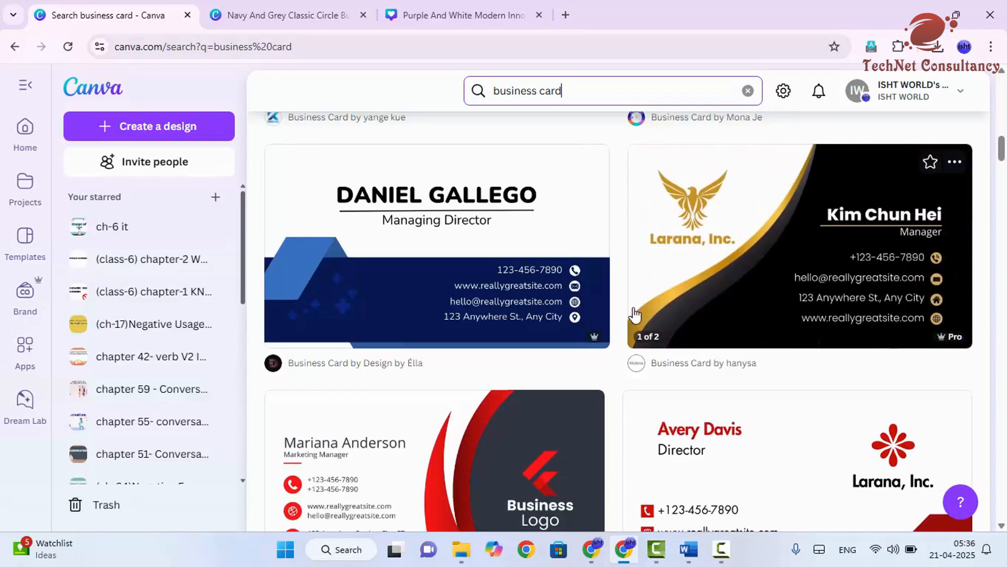
scroll(634, 314, down, 13)
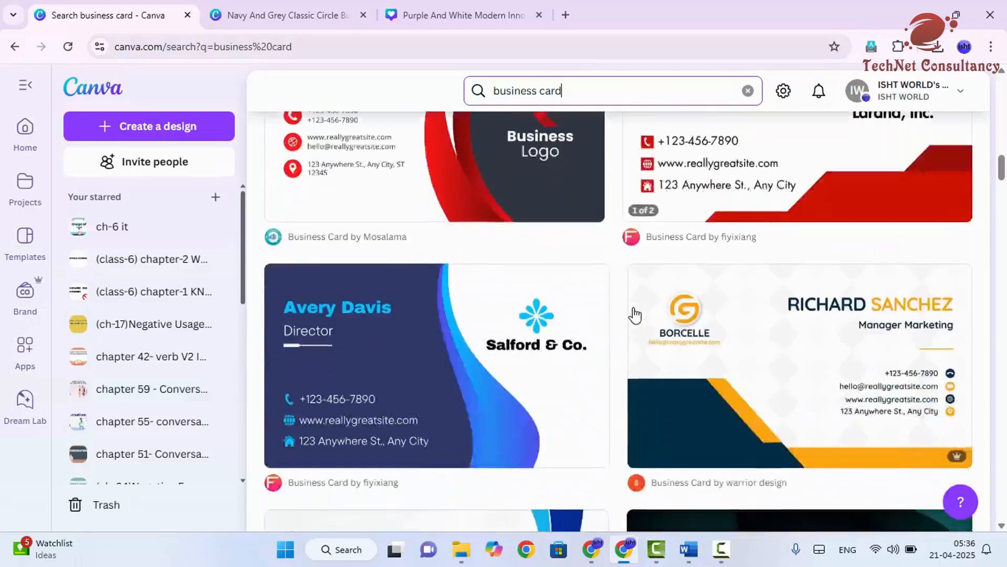
scroll(617, 357, up, 10)
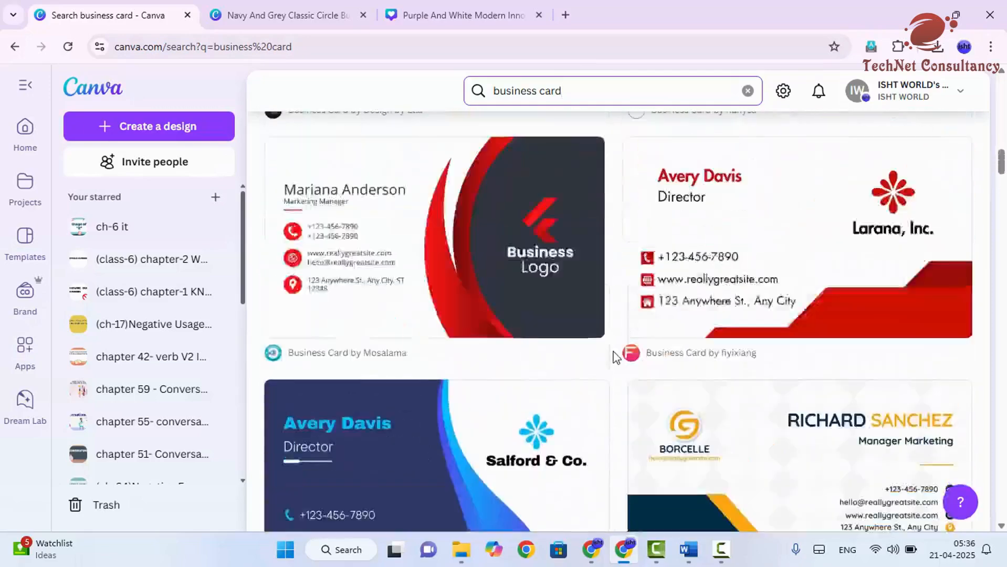
click(494, 349)
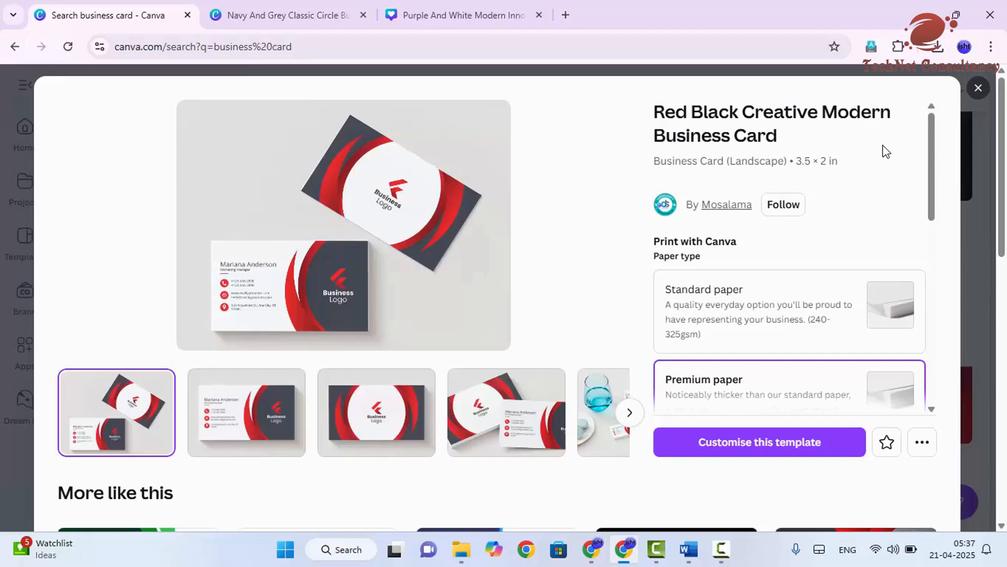
Switch to ChatGPT, submit the prompt "common business card size in India" and review the dimensions in inches, millimetres and pixels
key(alt+Tab)
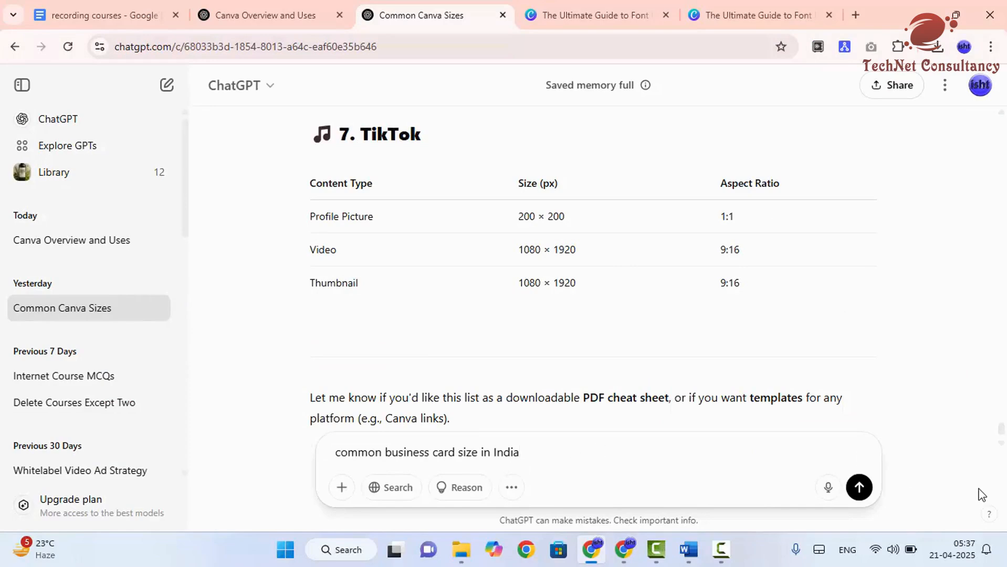
click(859, 488)
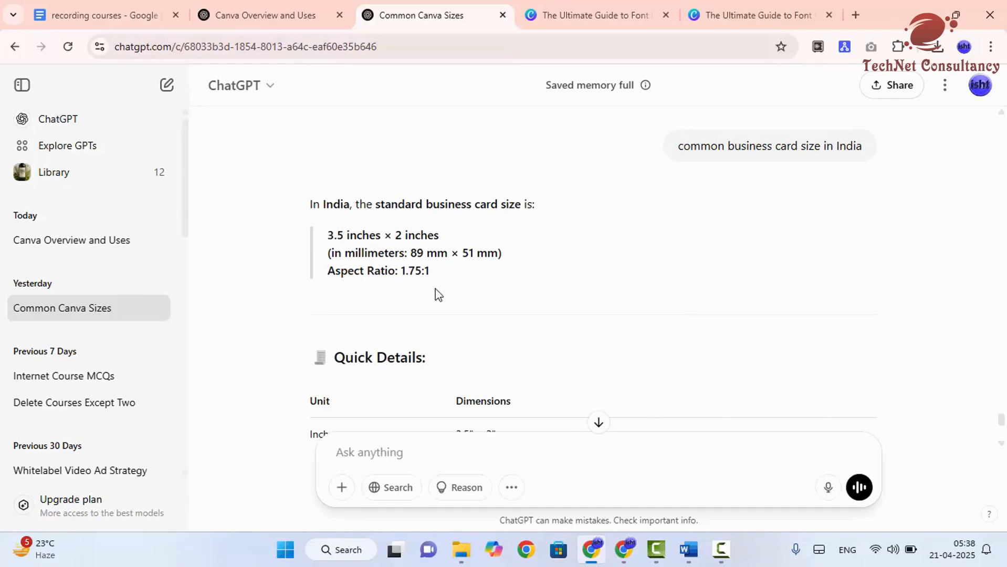
scroll(399, 425, down, 1)
scroll(393, 422, down, 1)
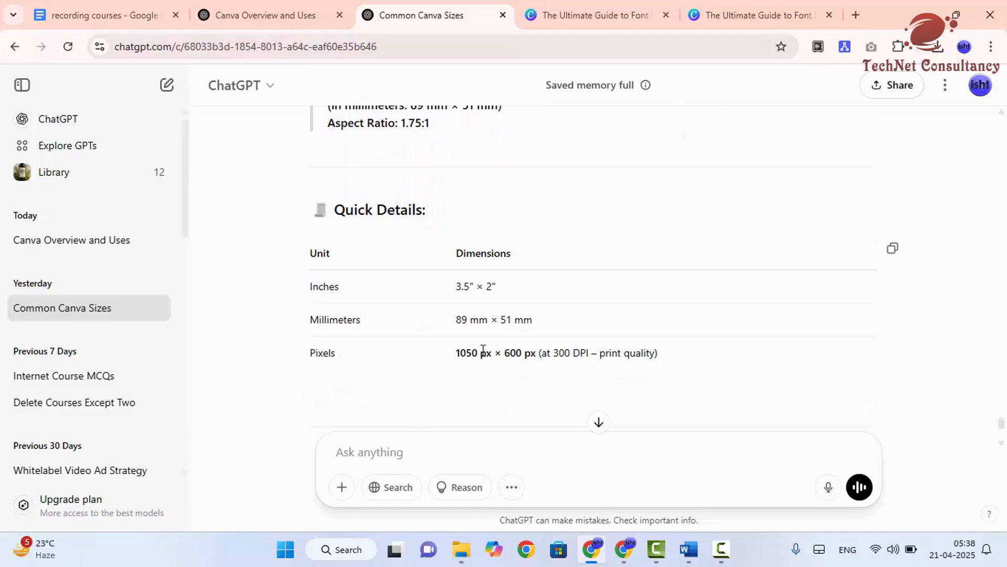
drag(454, 353, 540, 350)
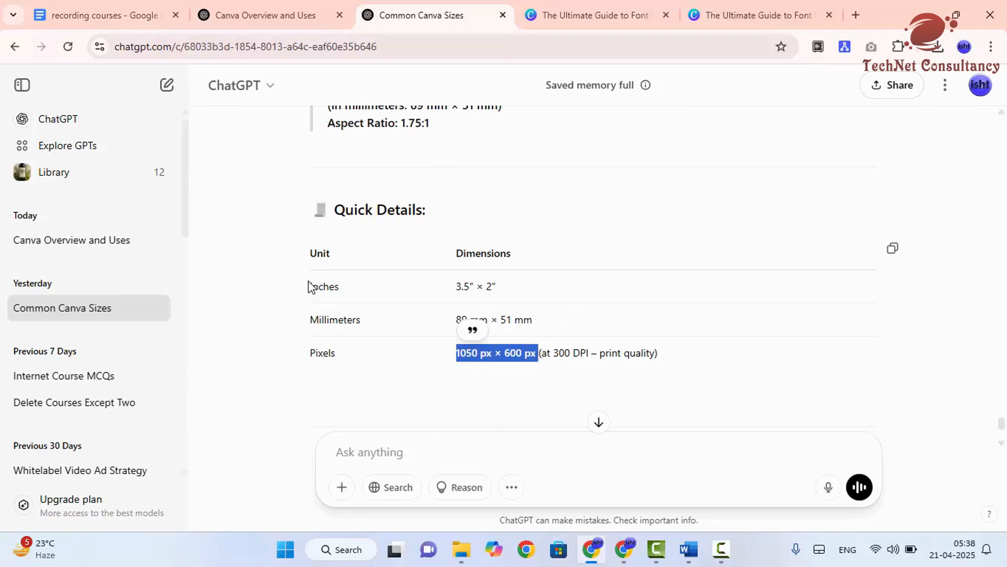
scroll(493, 281, down, 5)
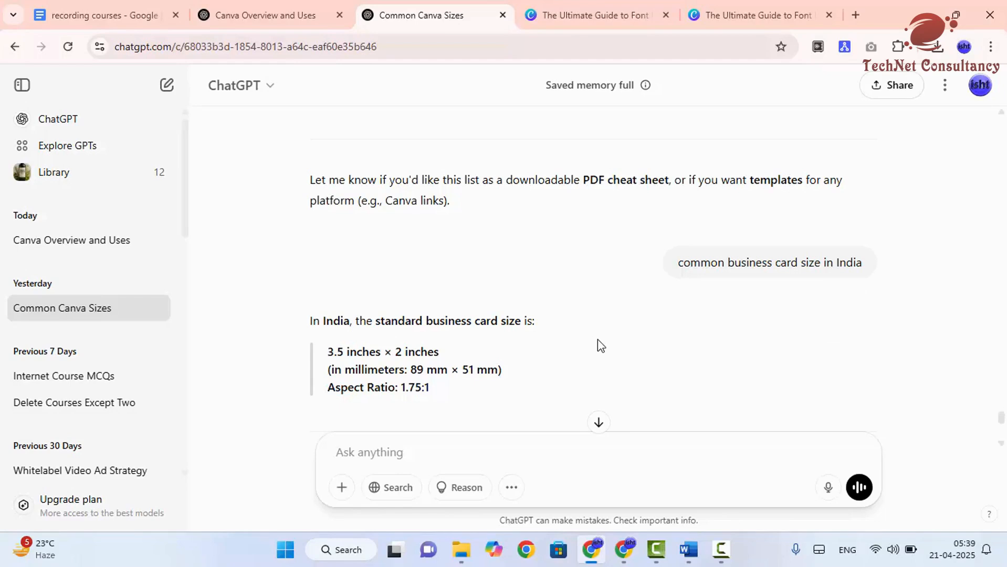
Compare the card size listed for the Canva template with the standard size in ChatGPT's answer, finishing back in Canva
click(629, 553)
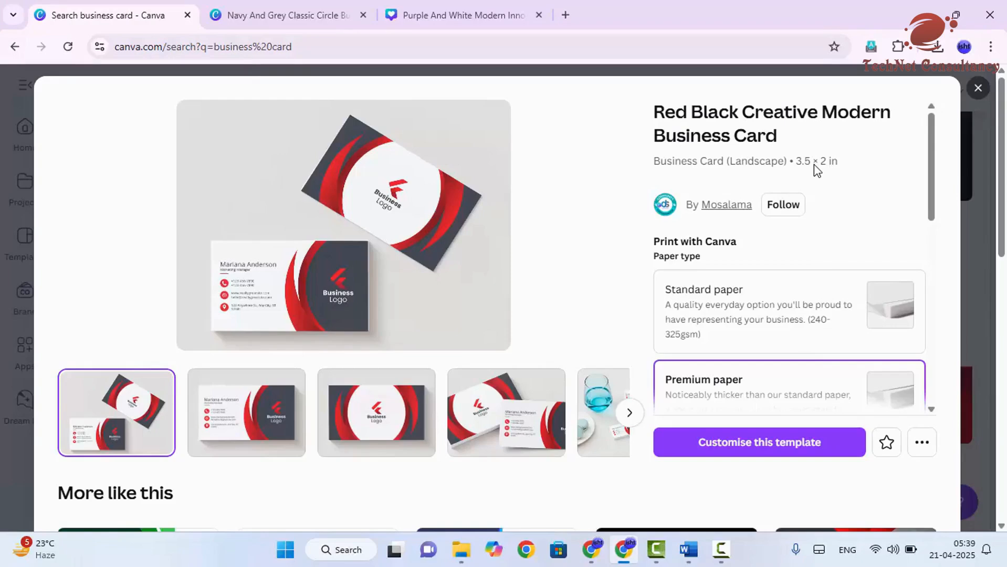
click(632, 548)
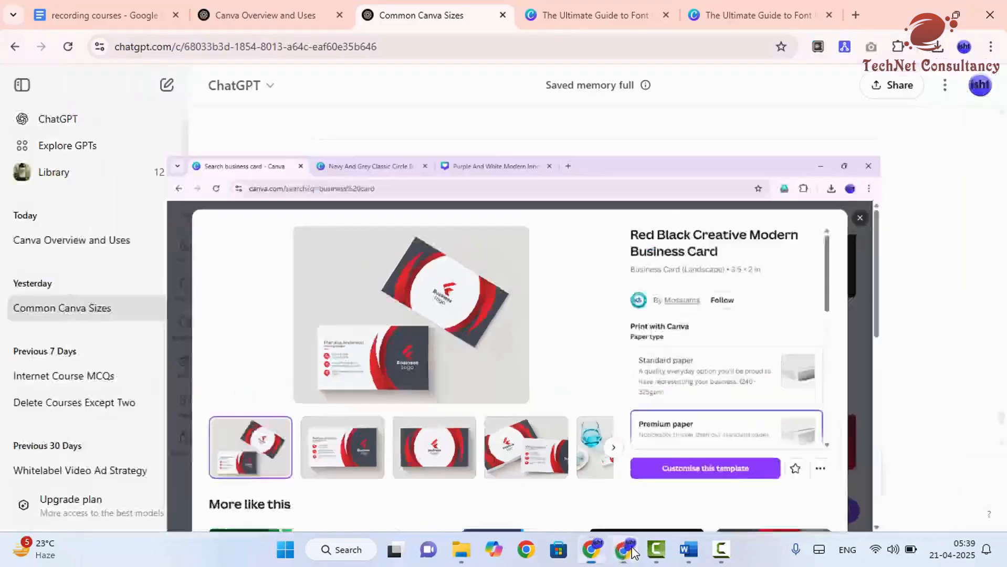
click(632, 550)
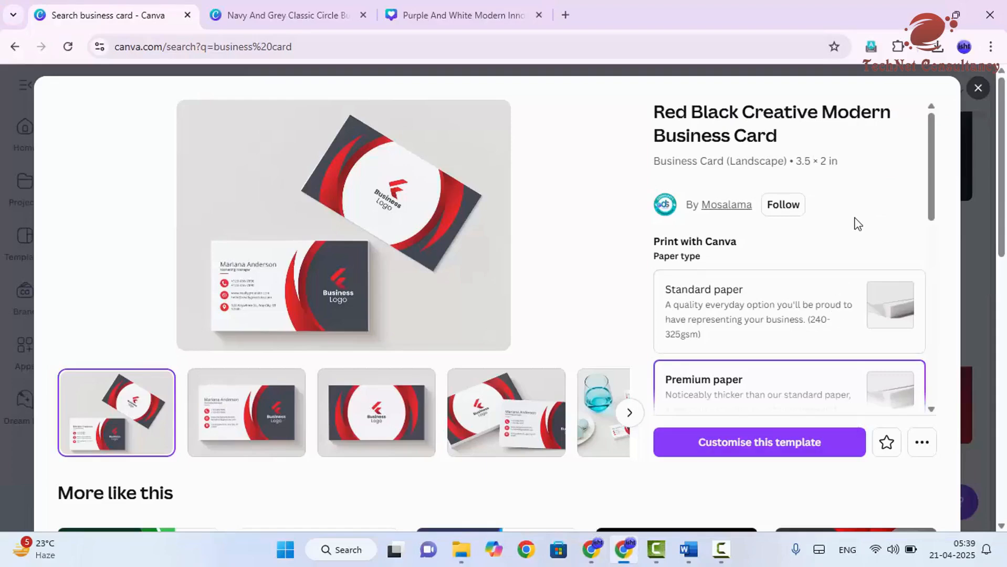
click(633, 558)
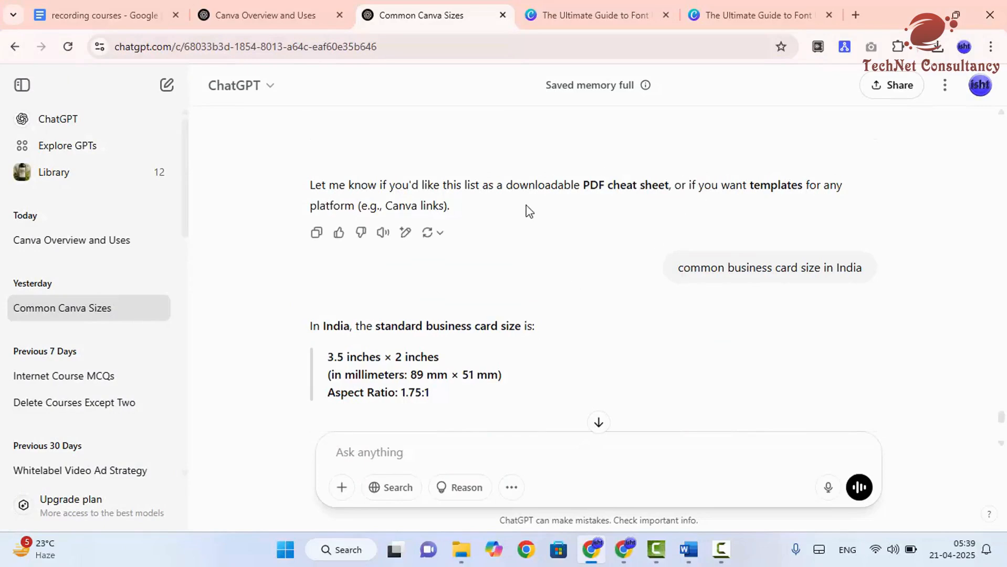
scroll(556, 215, up, 4)
scroll(593, 221, down, 2)
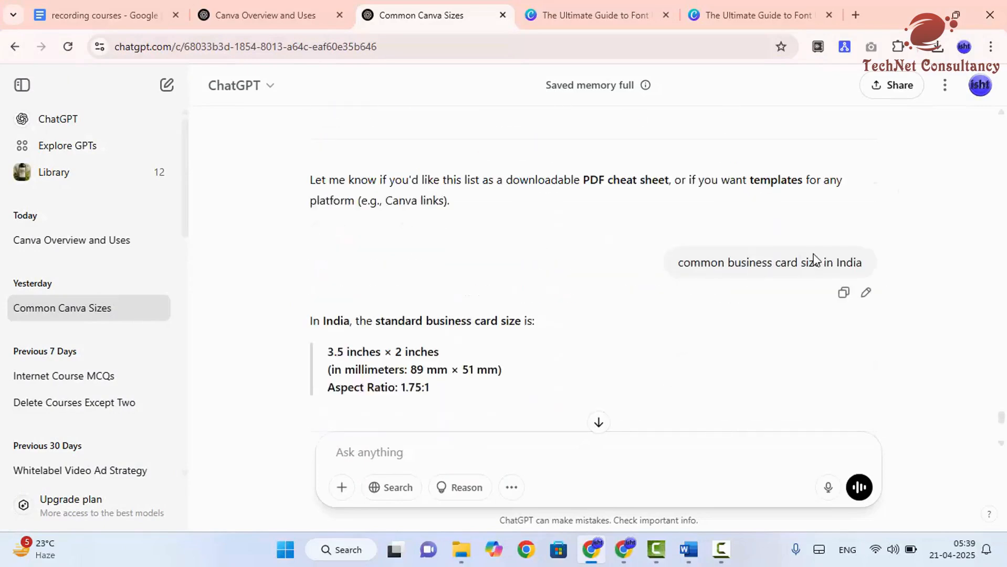
drag(866, 265, 677, 269)
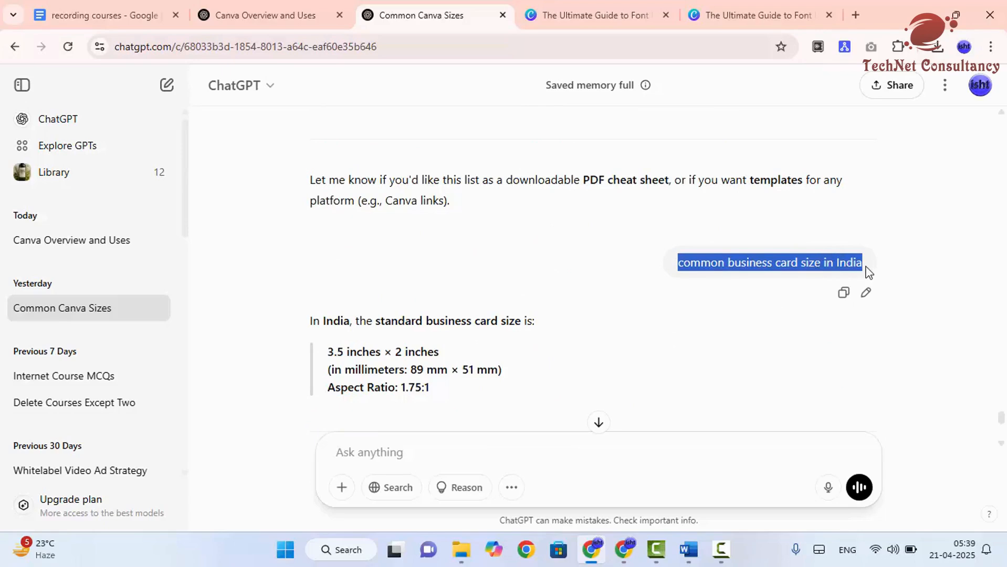
click(635, 549)
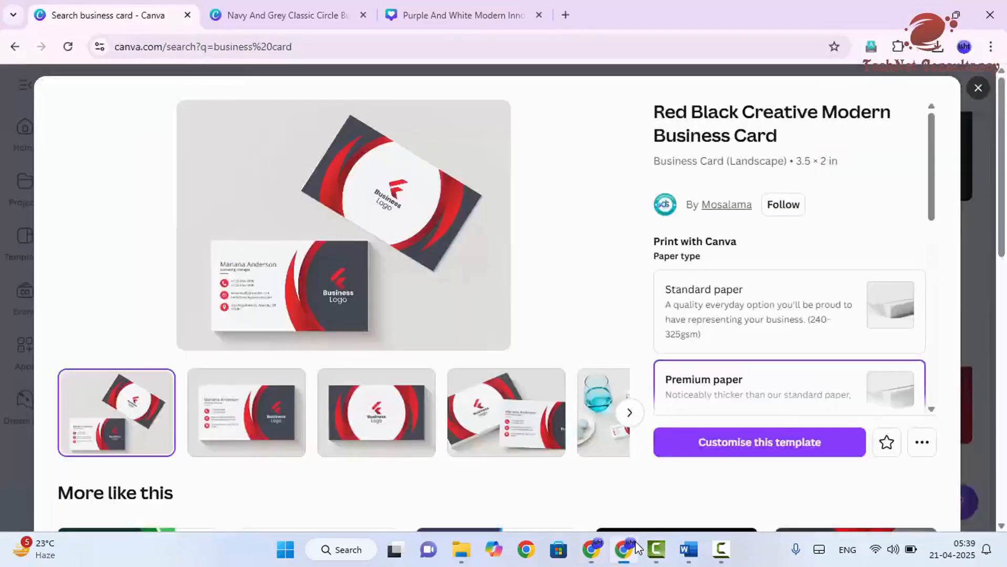
Try Standard paper as the template's print paper type and switch back to Premium paper
scroll(770, 318, down, 2)
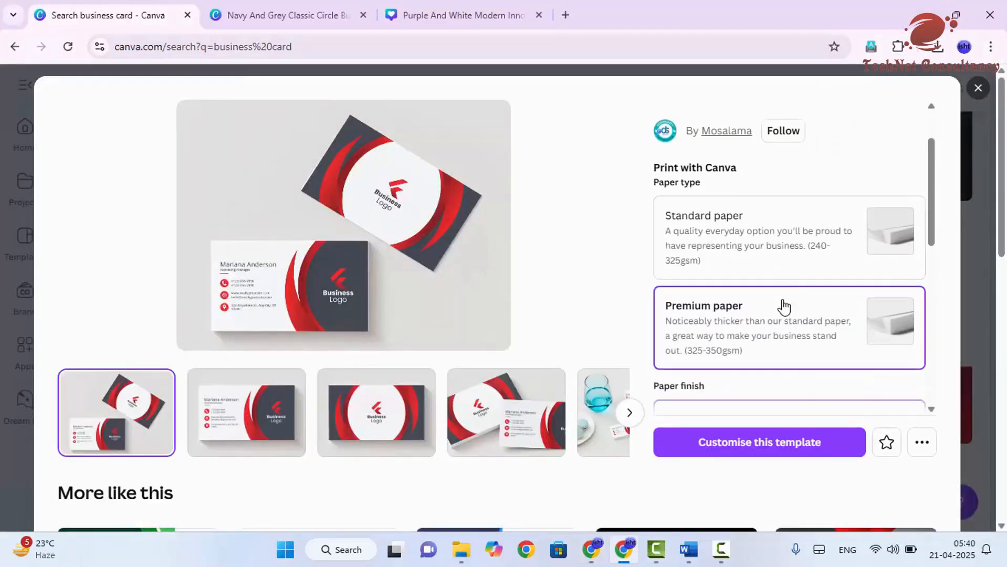
scroll(800, 227, up, 2)
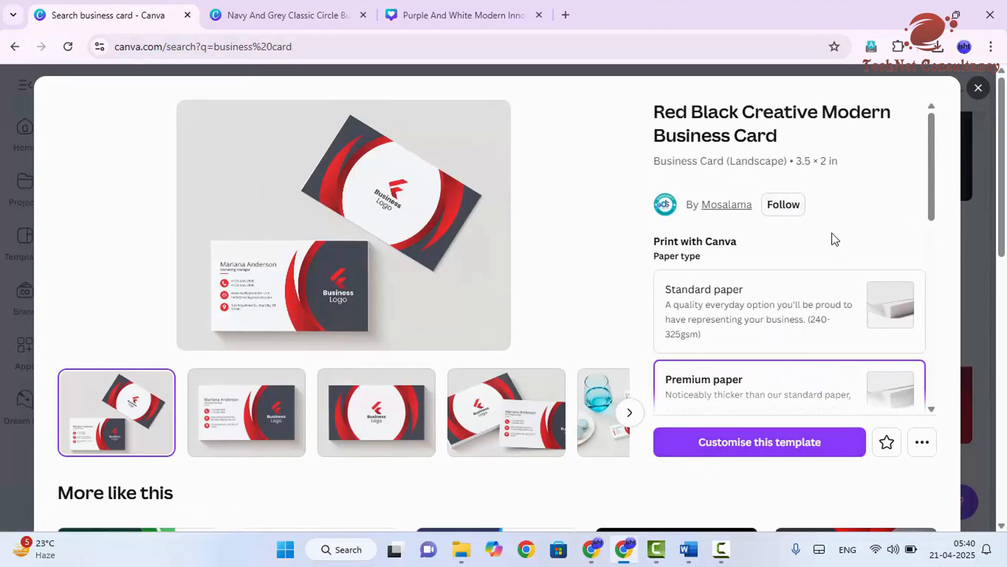
scroll(767, 236, down, 2)
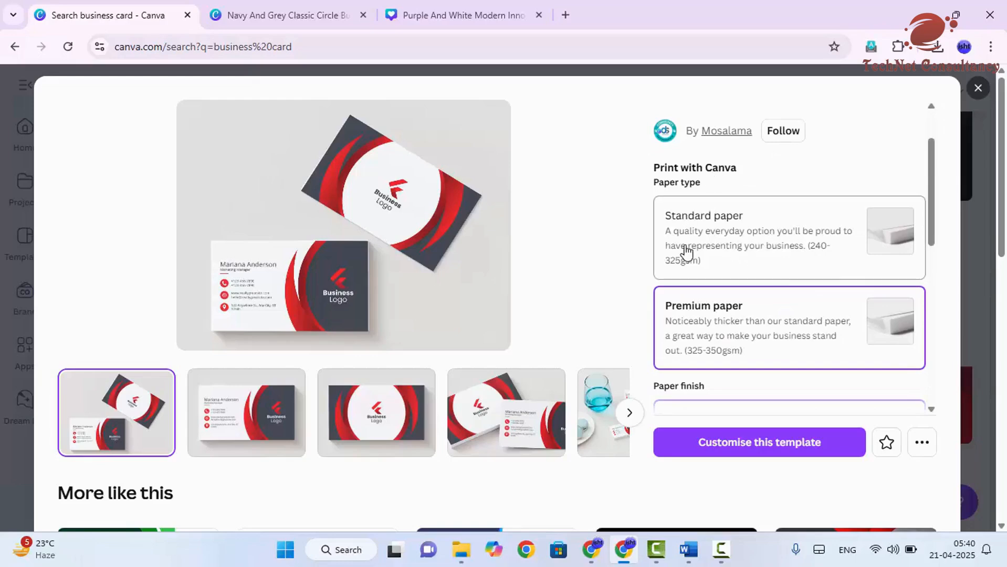
scroll(708, 251, down, 2)
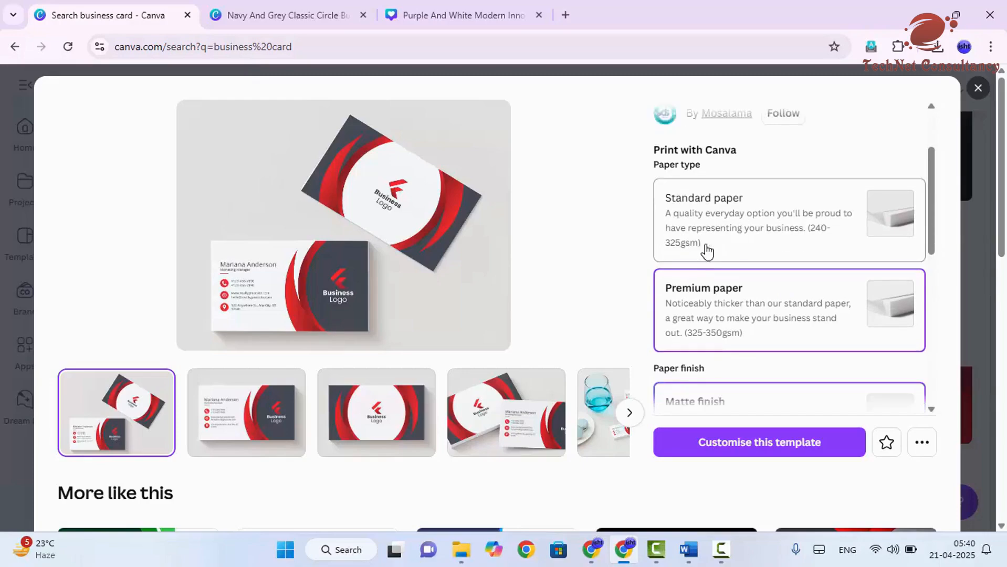
click(726, 191)
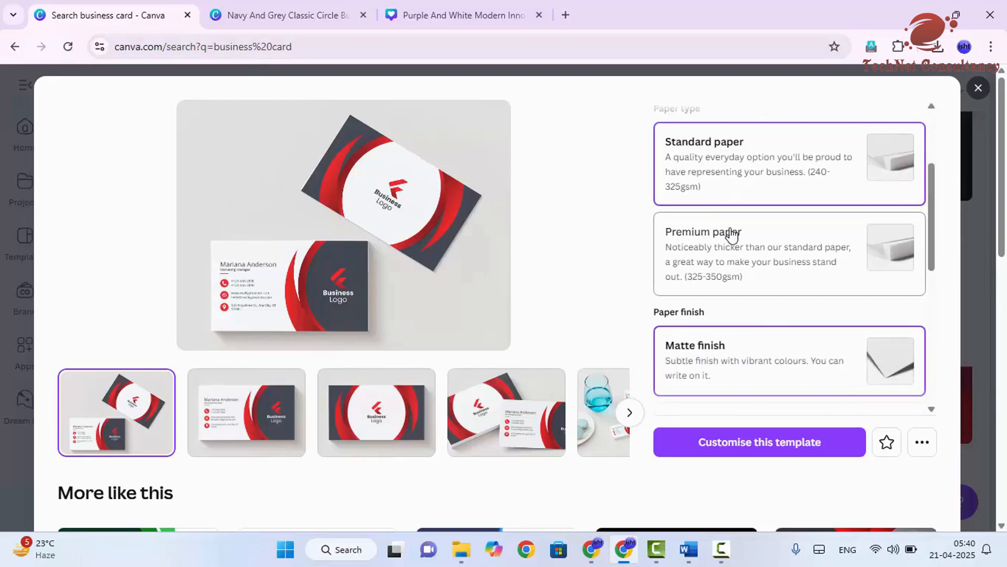
click(723, 247)
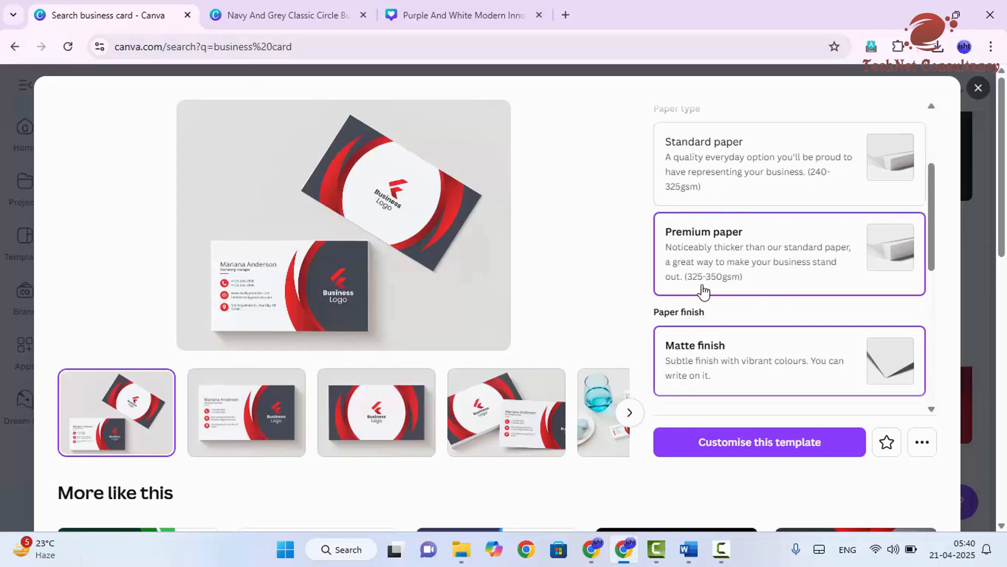
Review the paper type and the matte, gloss and uncoated finish options offered for printing the template
scroll(779, 322, down, 2)
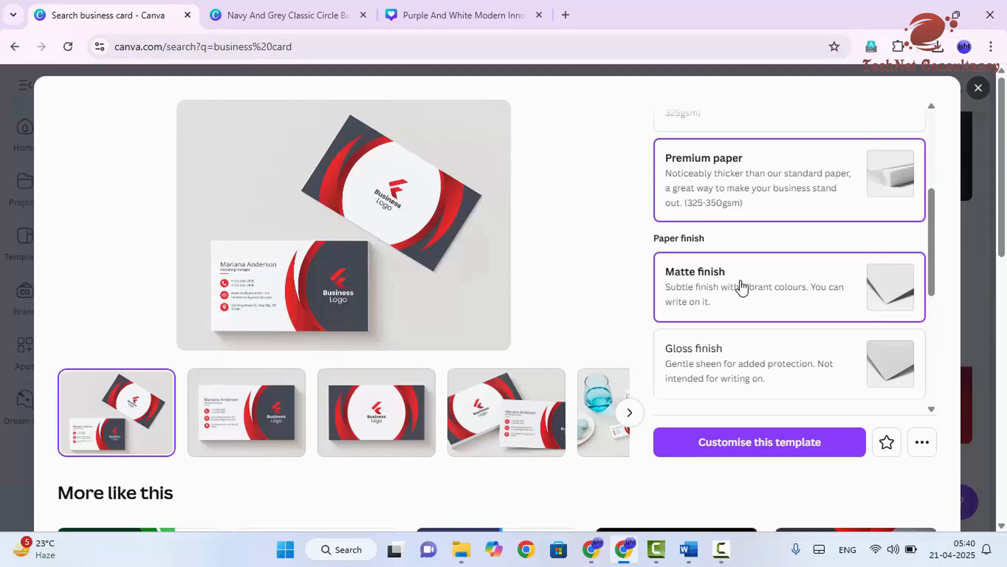
scroll(741, 287, down, 4)
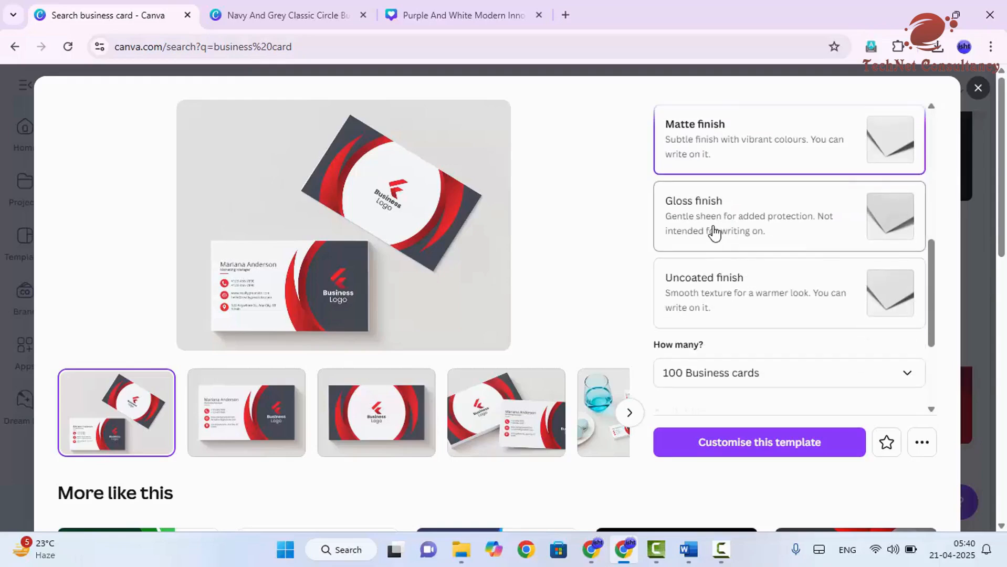
scroll(714, 233, down, 2)
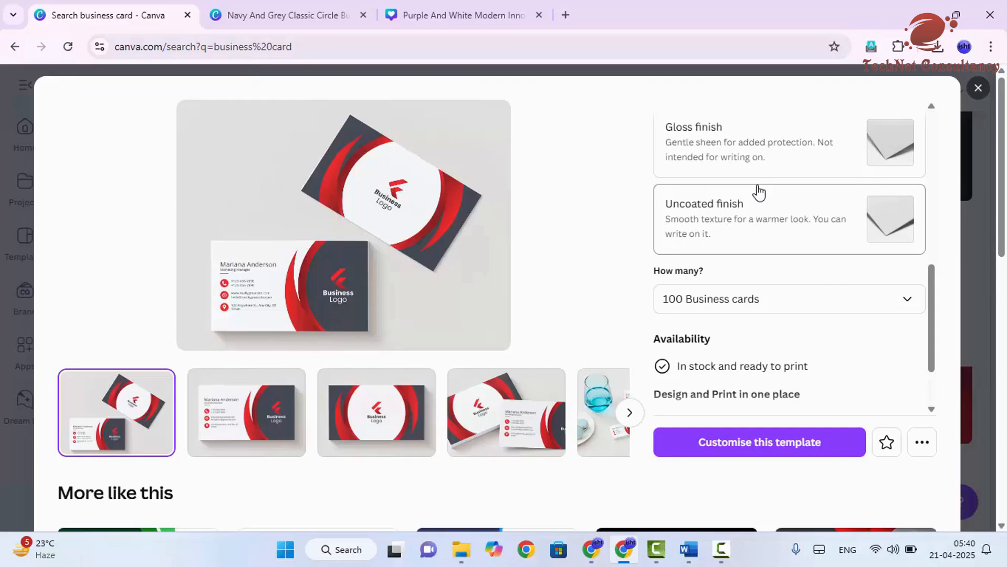
scroll(757, 191, up, 5)
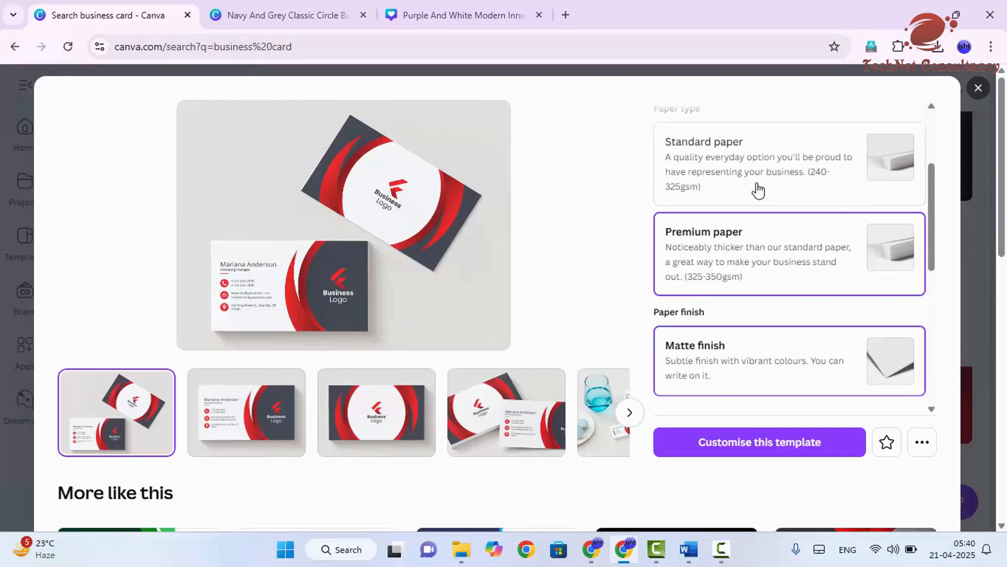
scroll(758, 191, down, 7)
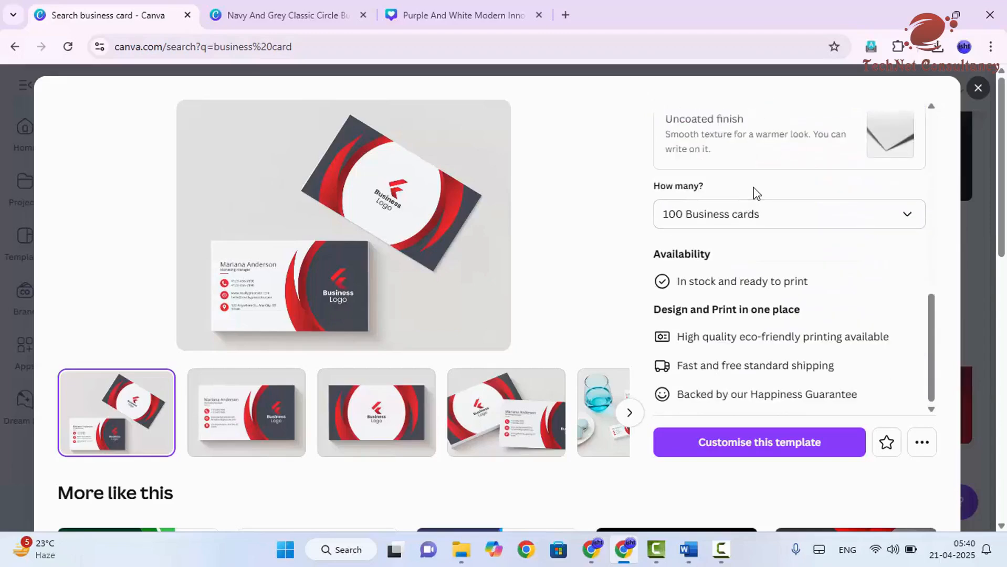
Try 50 business cards as the print quantity and switch back to 100 business cards
click(737, 215)
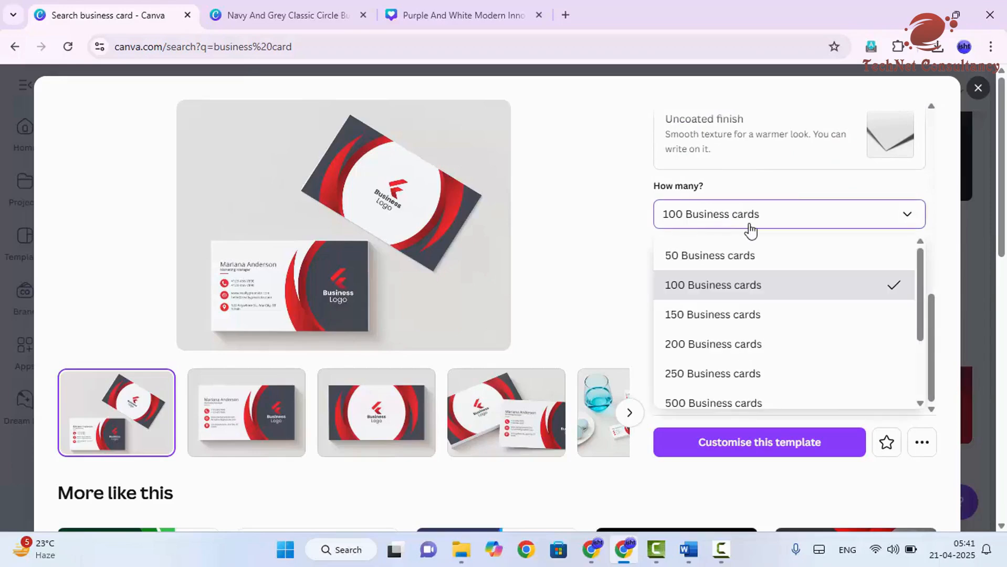
click(748, 255)
click(748, 223)
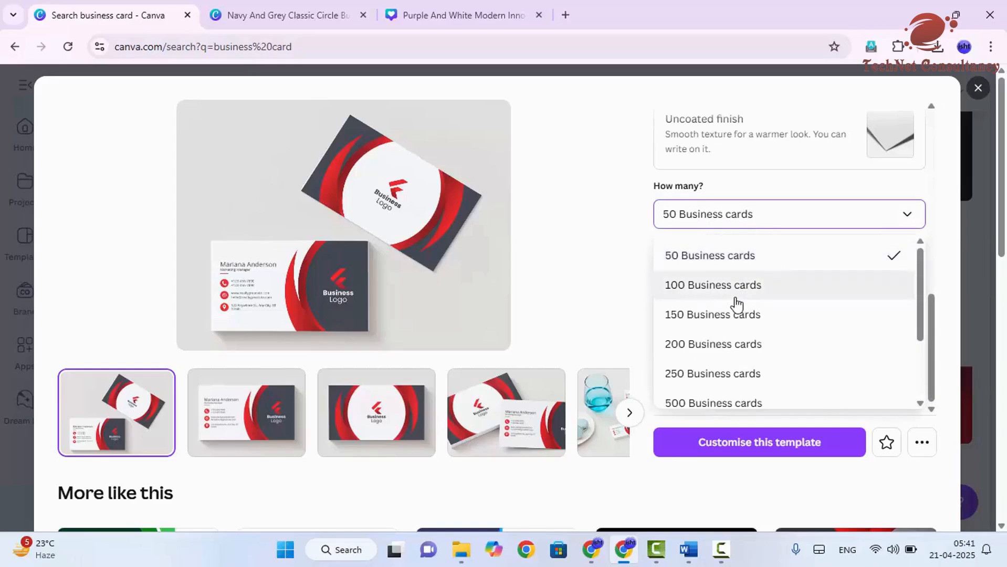
click(747, 284)
click(782, 221)
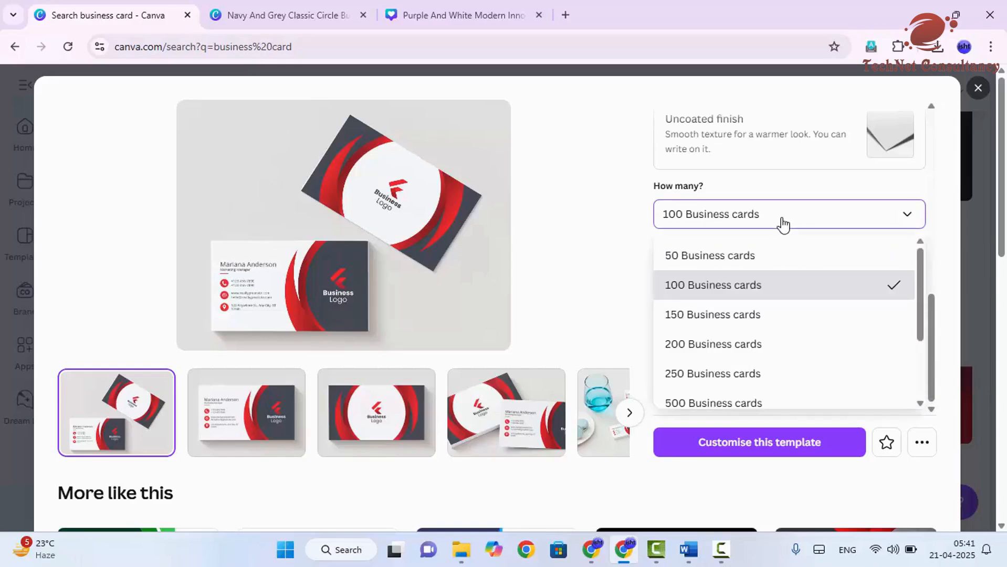
click(782, 222)
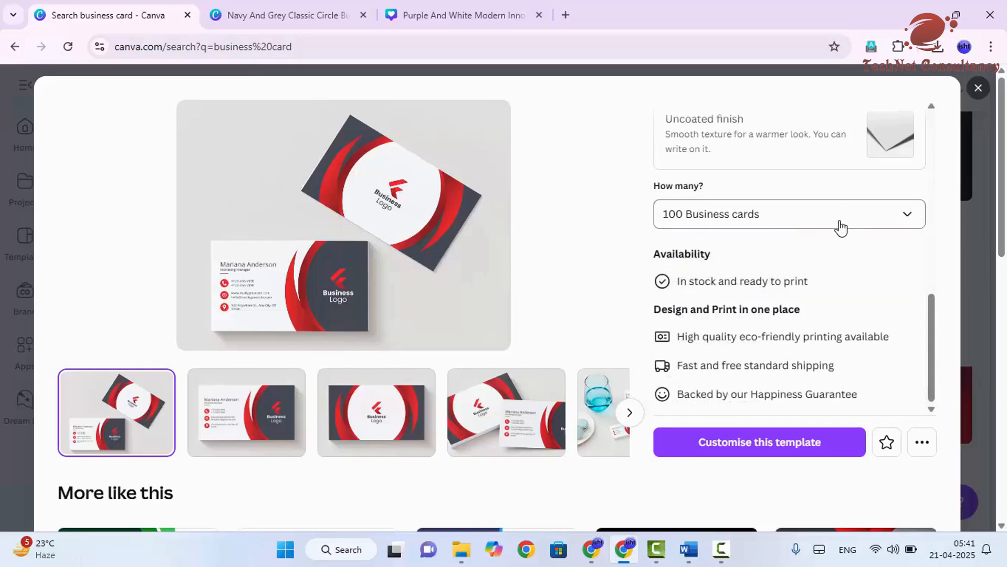
Check the availability and print service details, and open the Red Black Creative Modern Business Card template for customising
scroll(832, 284, down, 2)
scroll(831, 294, down, 2)
scroll(813, 244, up, 2)
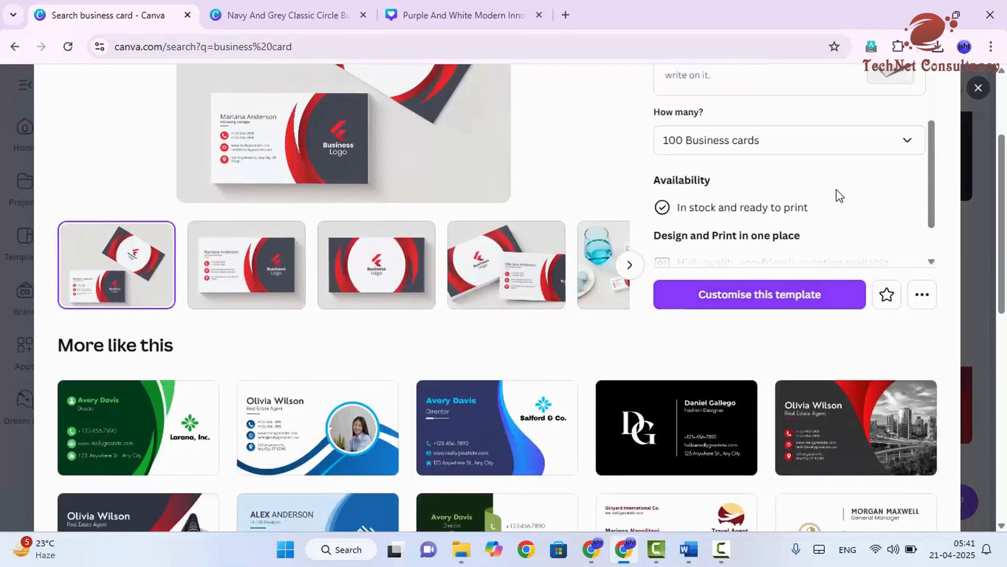
scroll(798, 182, up, 2)
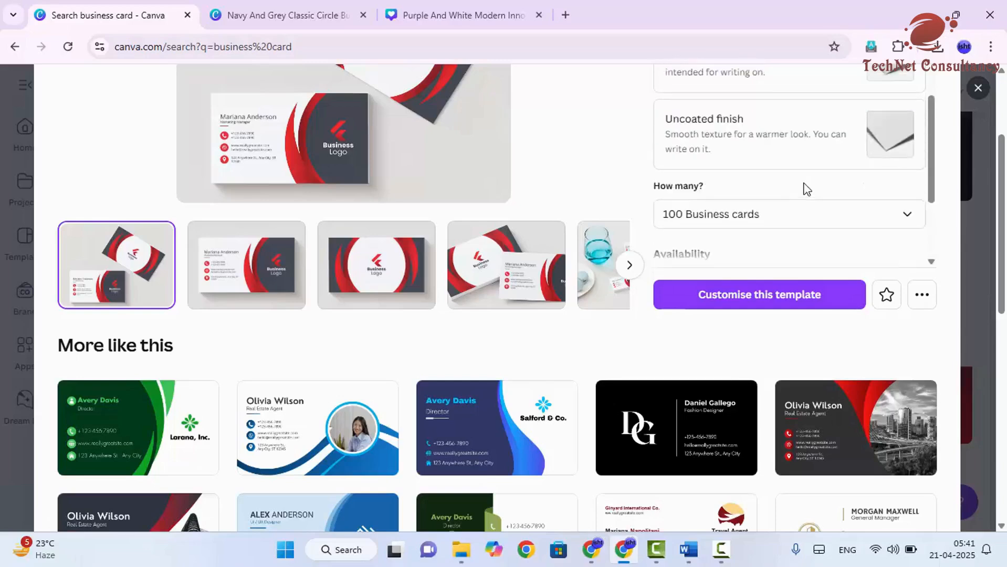
scroll(806, 188, down, 3)
scroll(817, 221, down, 3)
scroll(803, 189, up, 3)
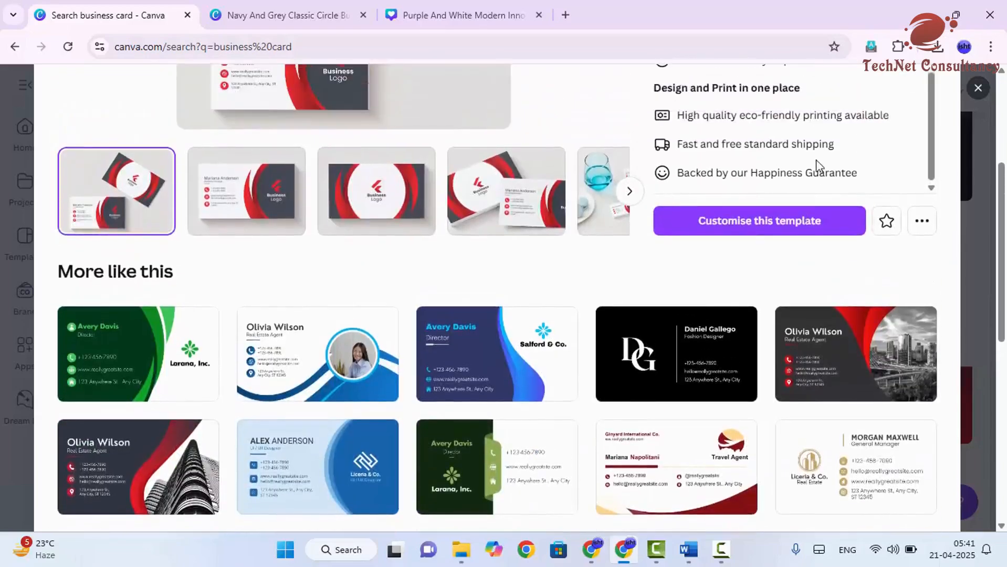
scroll(803, 168, down, 2)
click(764, 220)
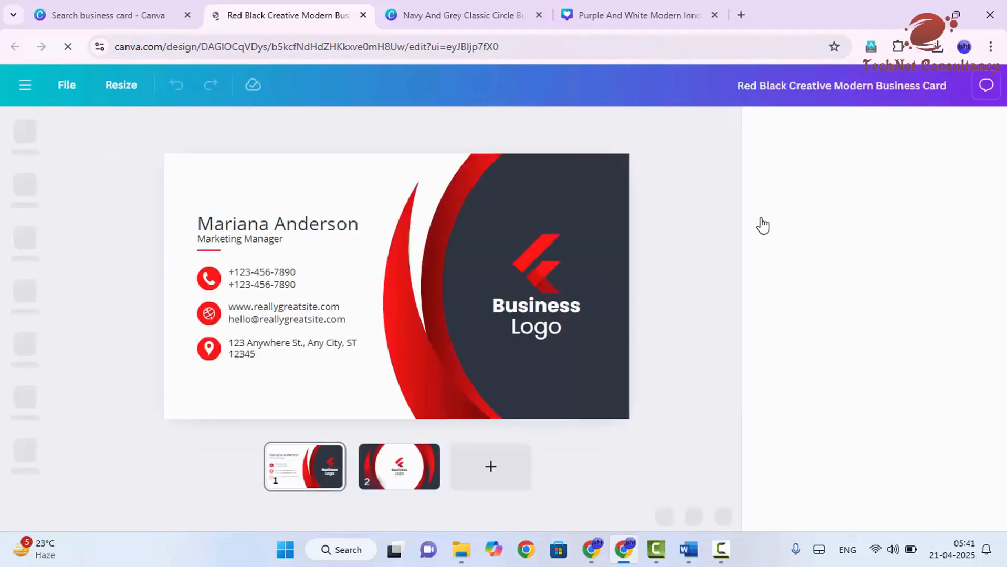
Inspect the editable elements on the card's front by selecting the logo, name, job title, phone, web and address items in turn
click(544, 272)
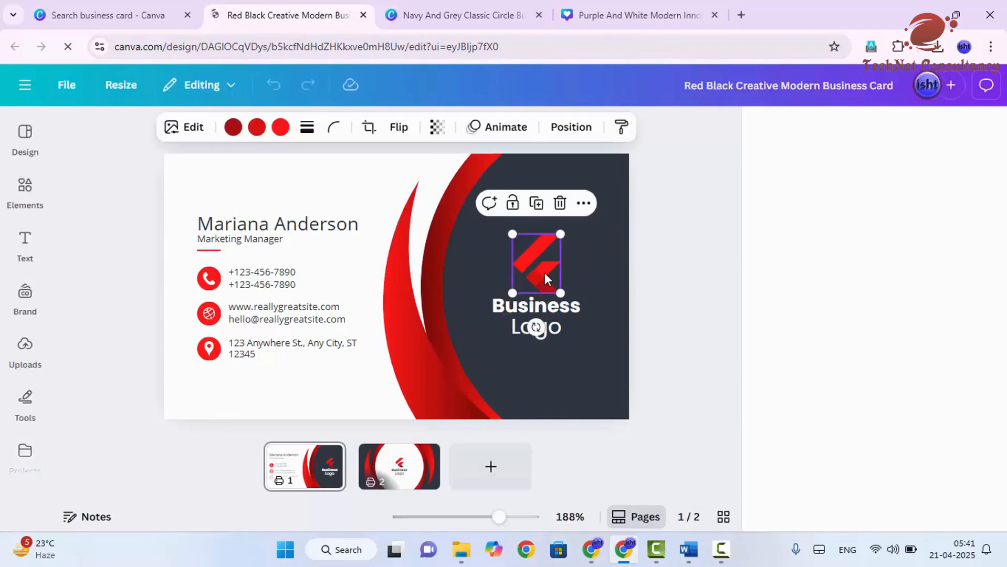
click(280, 226)
click(251, 241)
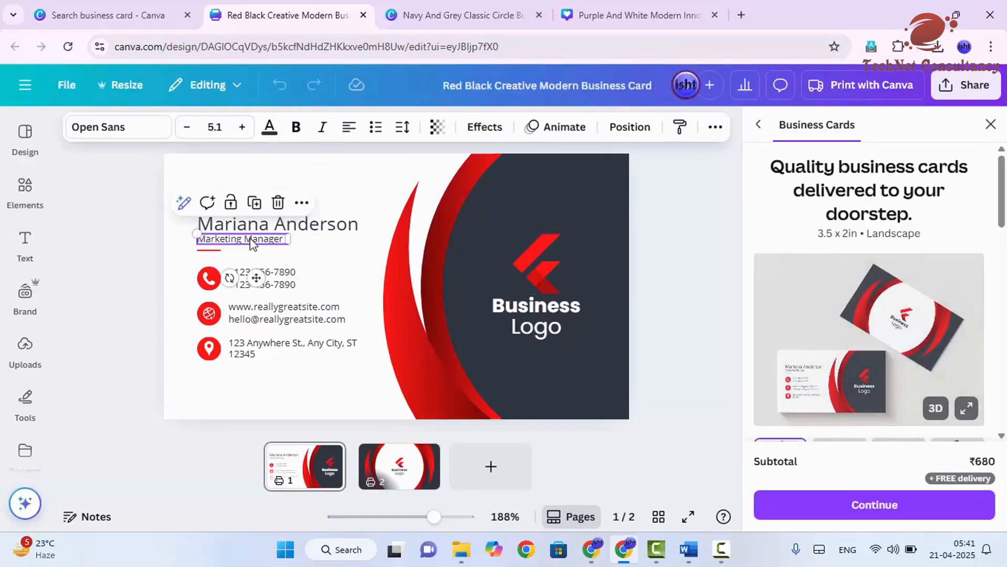
click(292, 284)
click(292, 311)
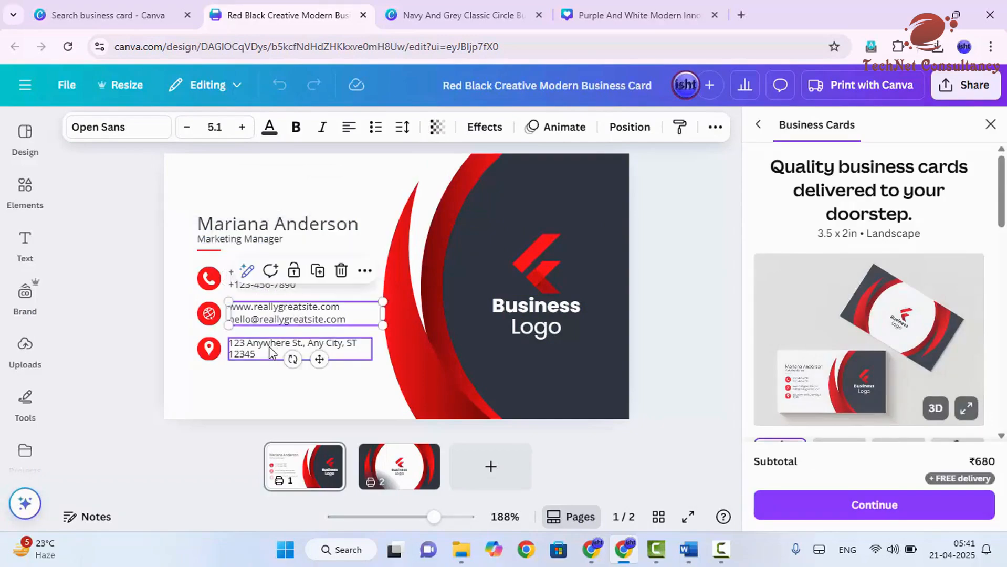
click(269, 351)
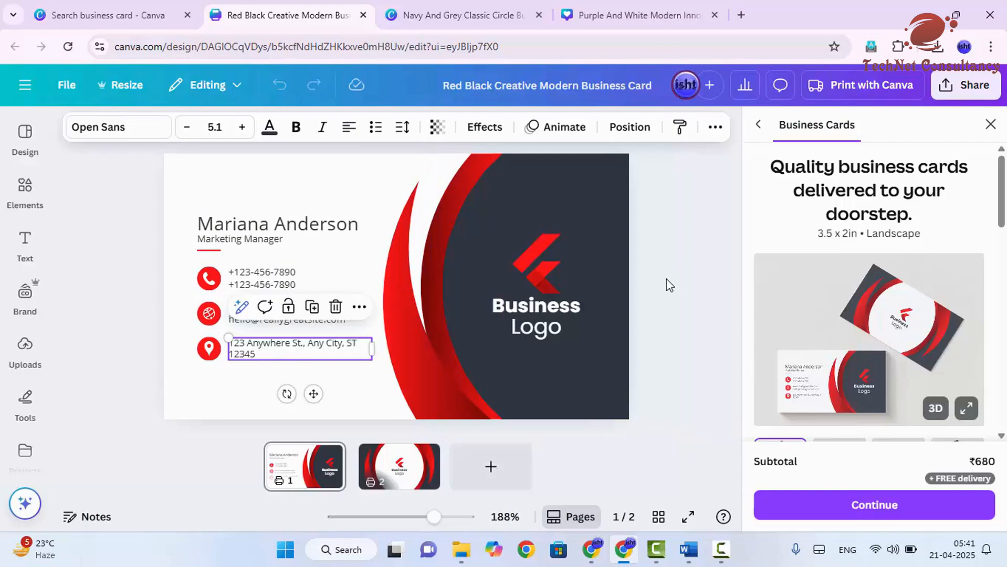
Compare the card's front page with its back page, finishing on the back page
click(385, 467)
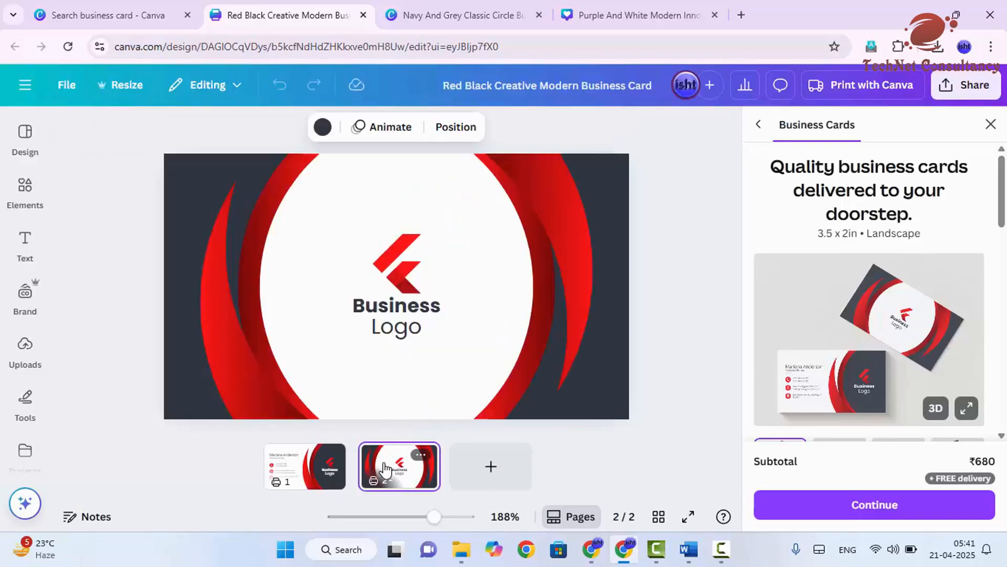
click(296, 459)
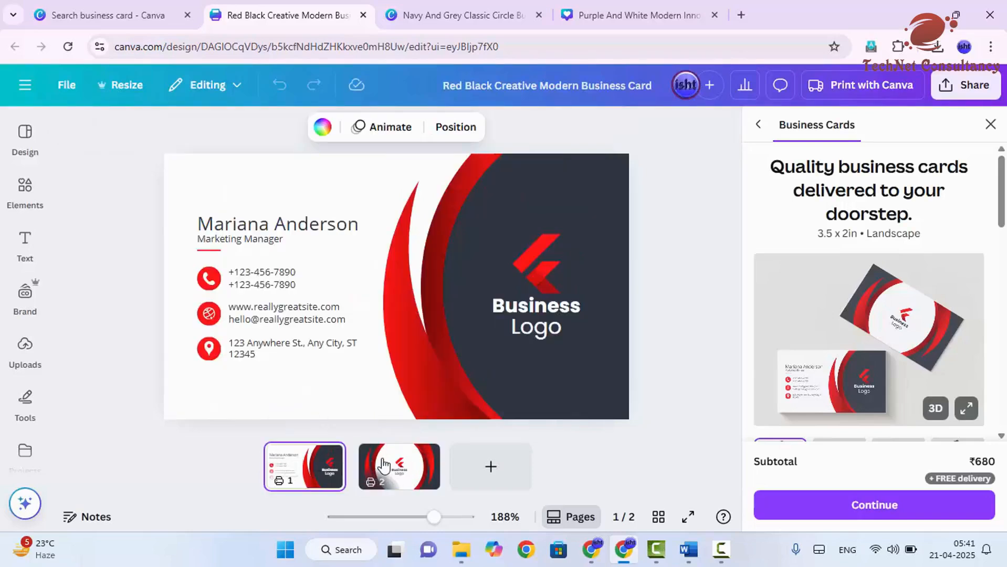
click(393, 463)
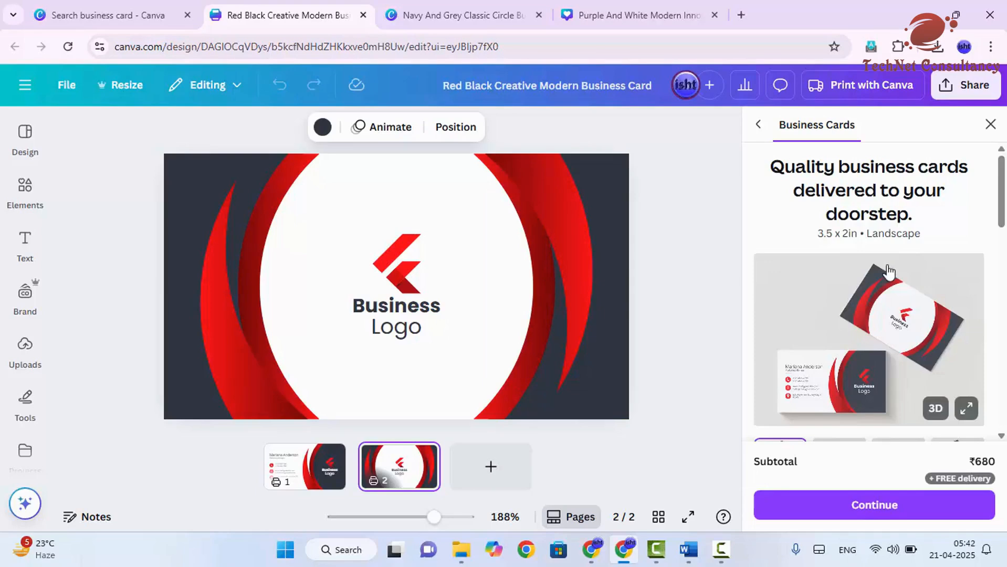
Examine the design's print settings, covering the front and back pages, paper type, paper finish, quantity and price
scroll(925, 356, down, 1)
scroll(927, 357, down, 1)
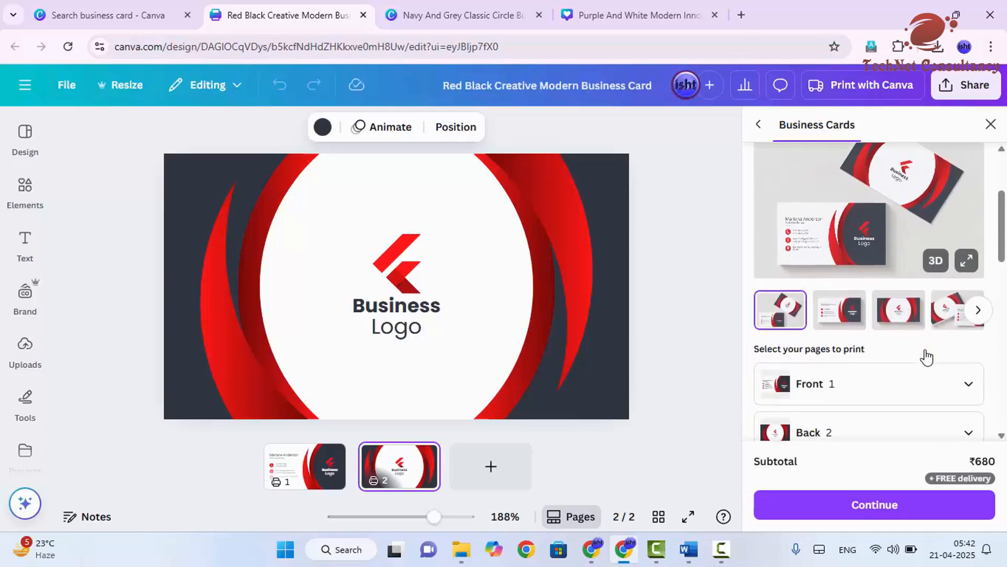
scroll(924, 359, down, 3)
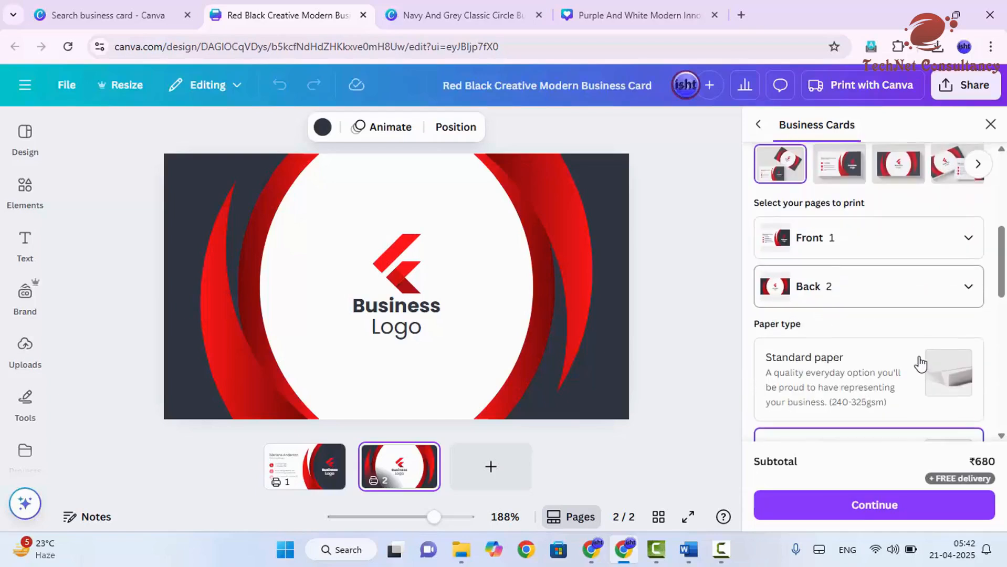
scroll(768, 279, down, 2)
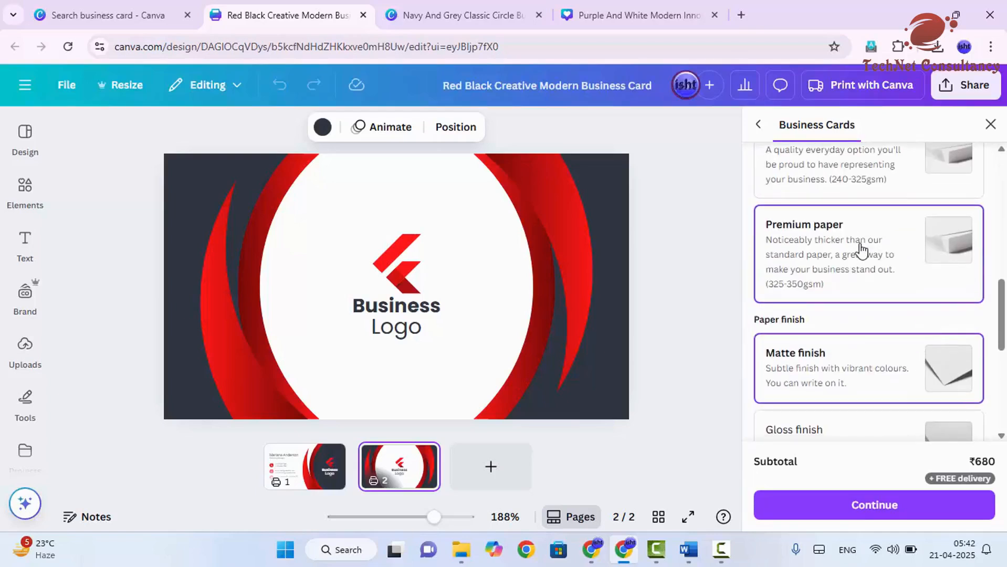
scroll(943, 306, down, 1)
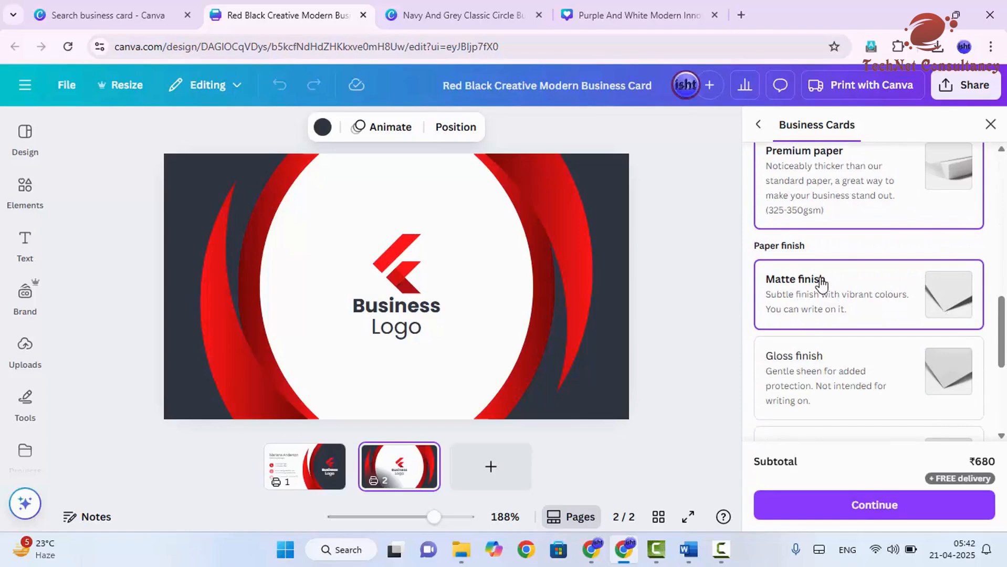
scroll(933, 404, down, 3)
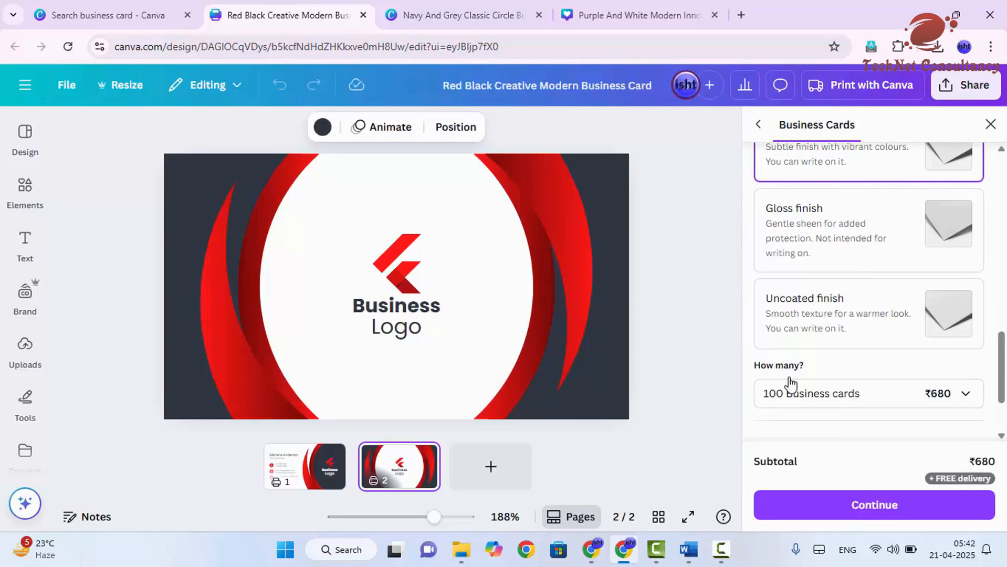
scroll(787, 273, up, 5)
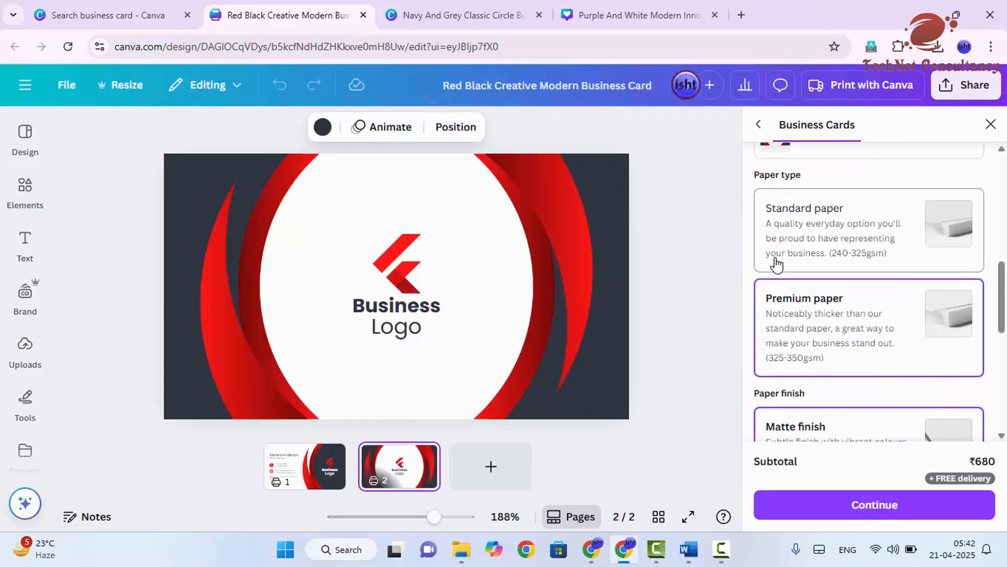
scroll(840, 315, down, 6)
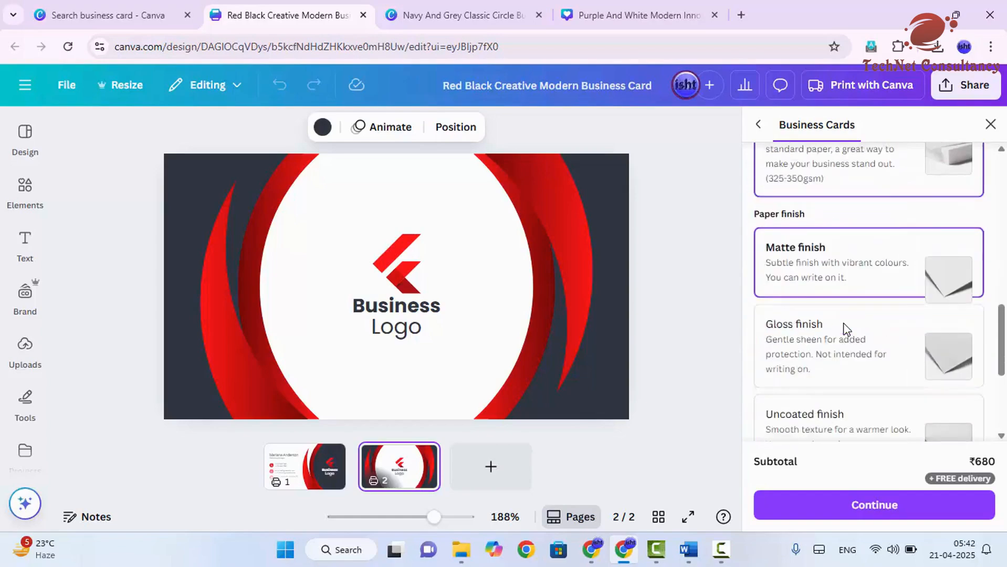
scroll(845, 331, down, 1)
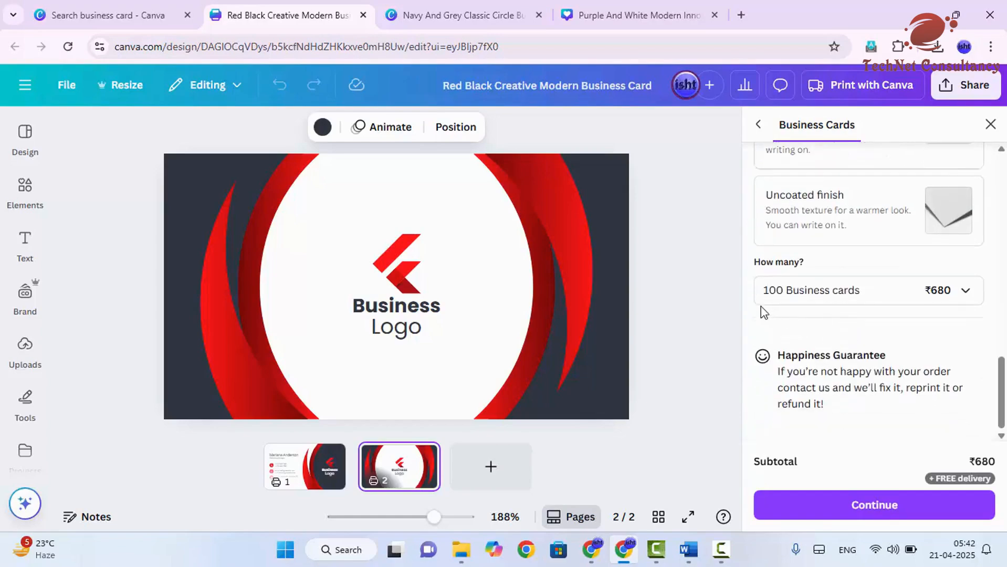
Look through the similar templates on the business card search page, finishing back in the Red Black Creative Modern Business Card design
click(143, 11)
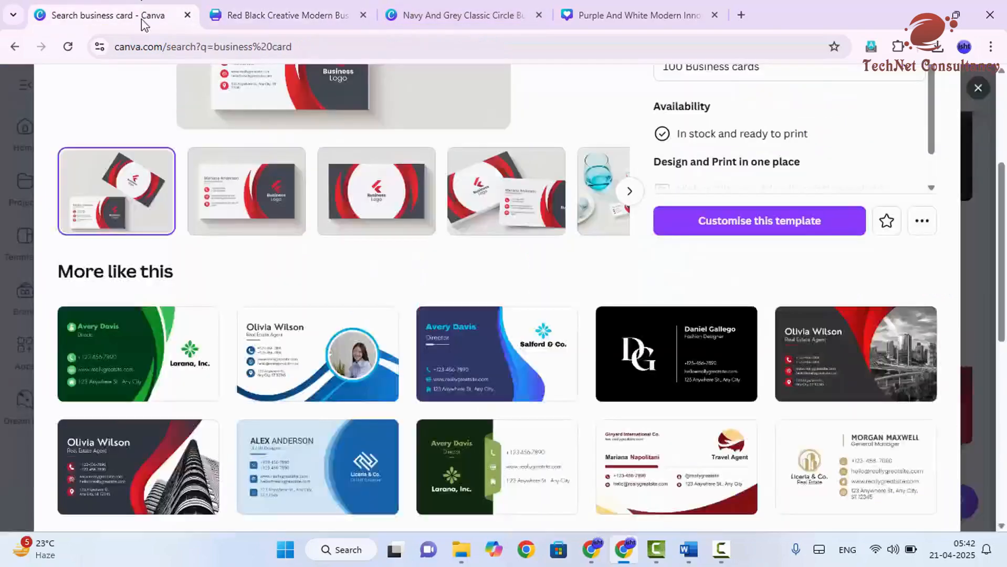
scroll(687, 347, down, 6)
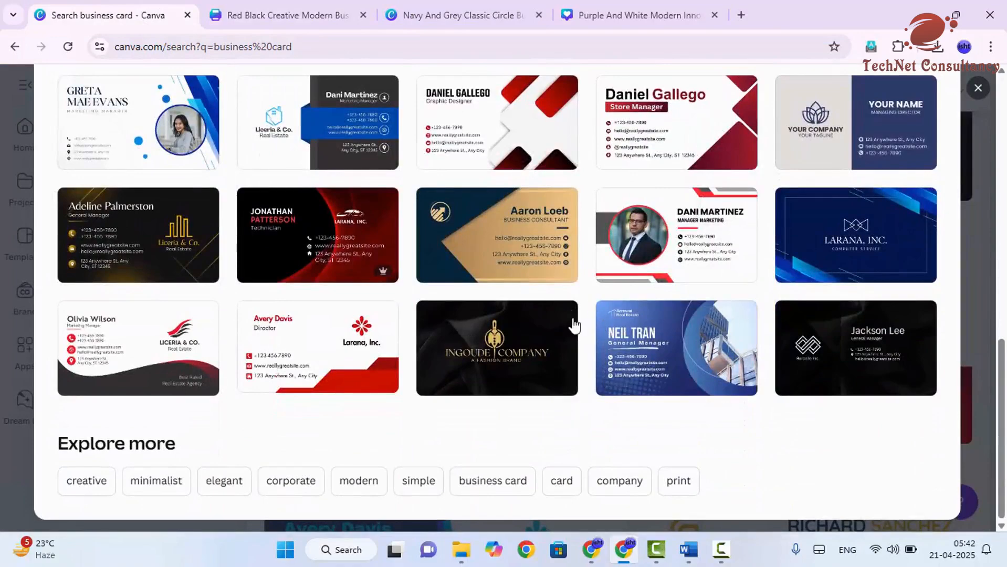
scroll(582, 319, up, 7)
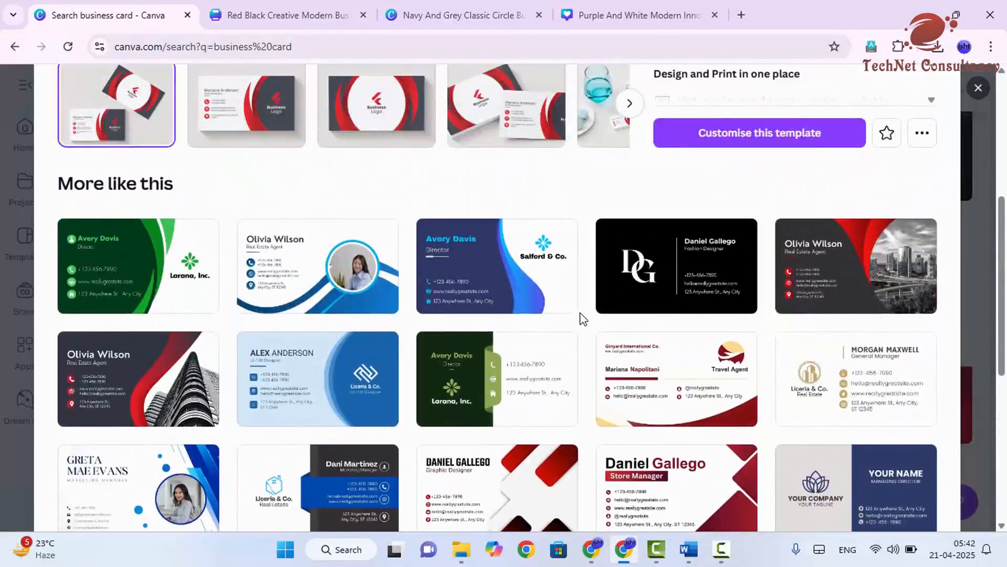
click(338, 10)
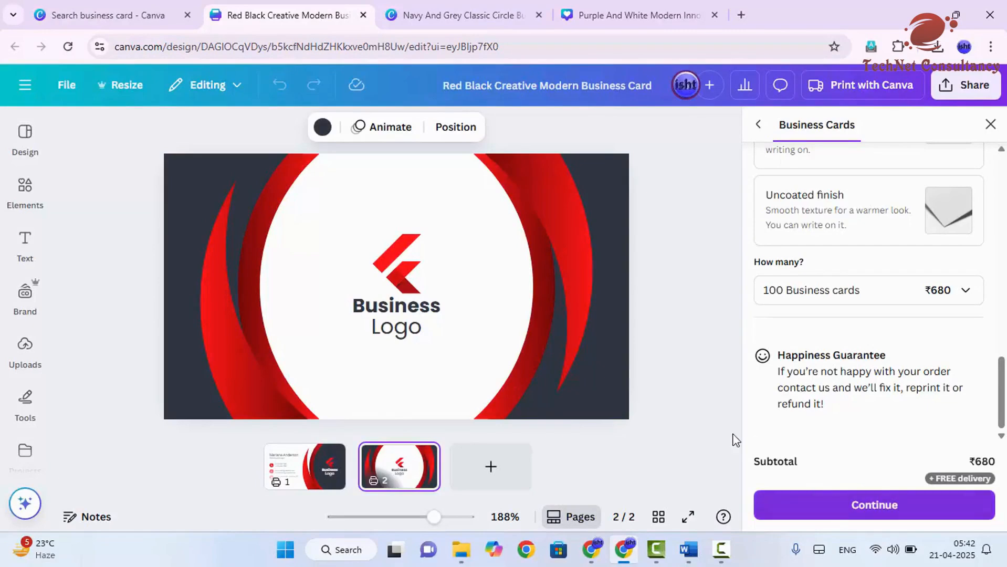
Display the card's front page and view the design's sharing options, closing them again
click(327, 467)
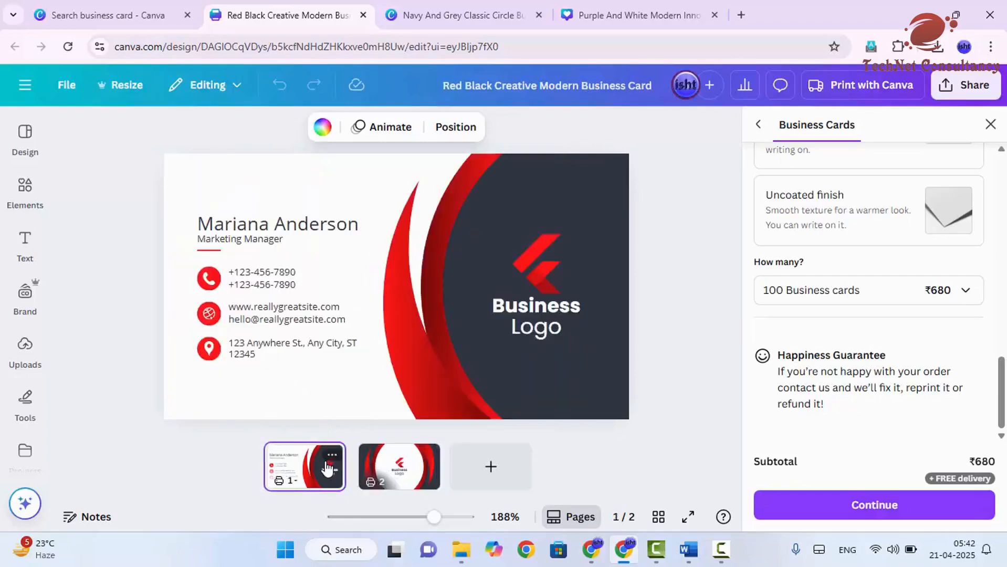
click(947, 90)
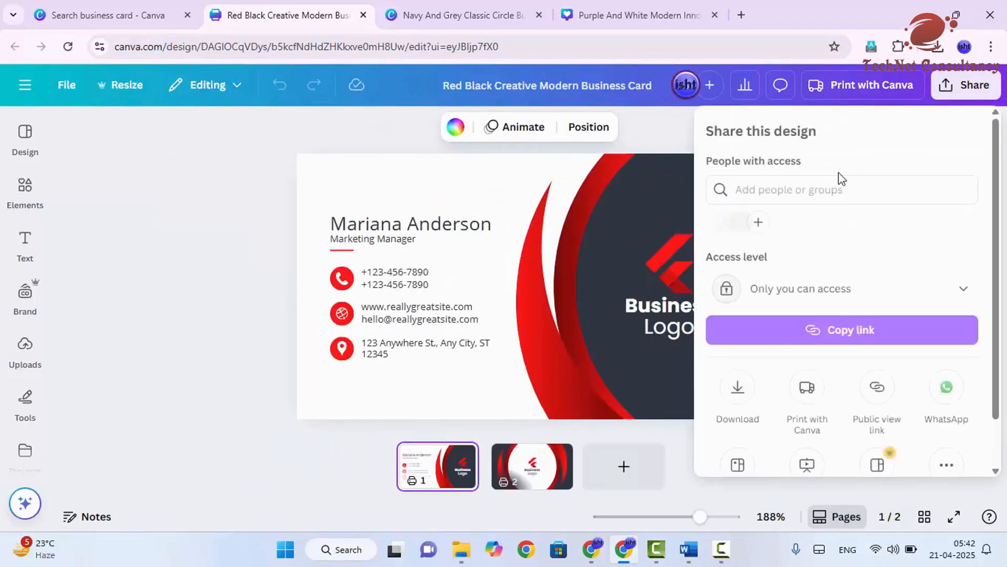
click(215, 226)
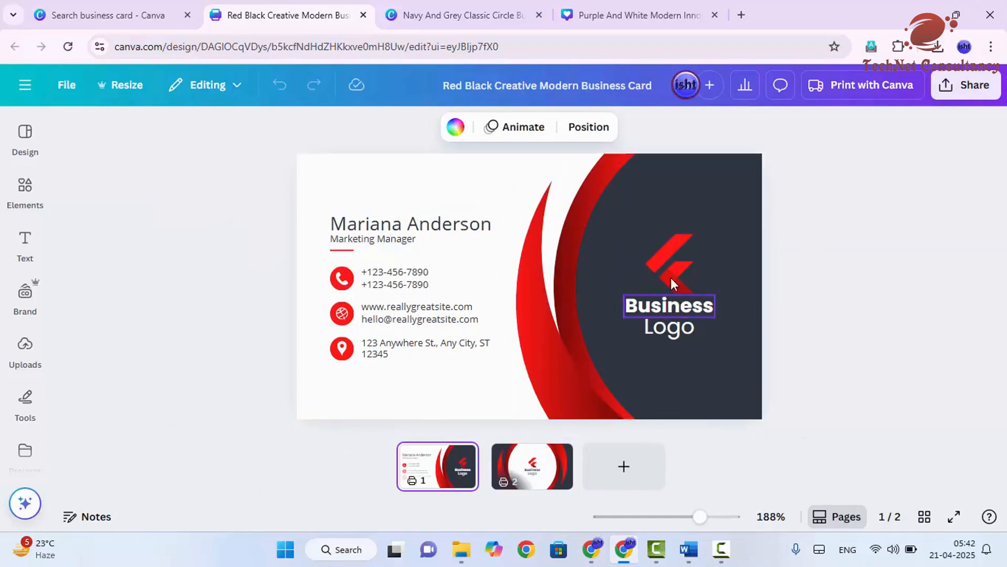
Change the bright red of the inner curved shape on the card's front page to the Brand Kit's dark blue
click(549, 354)
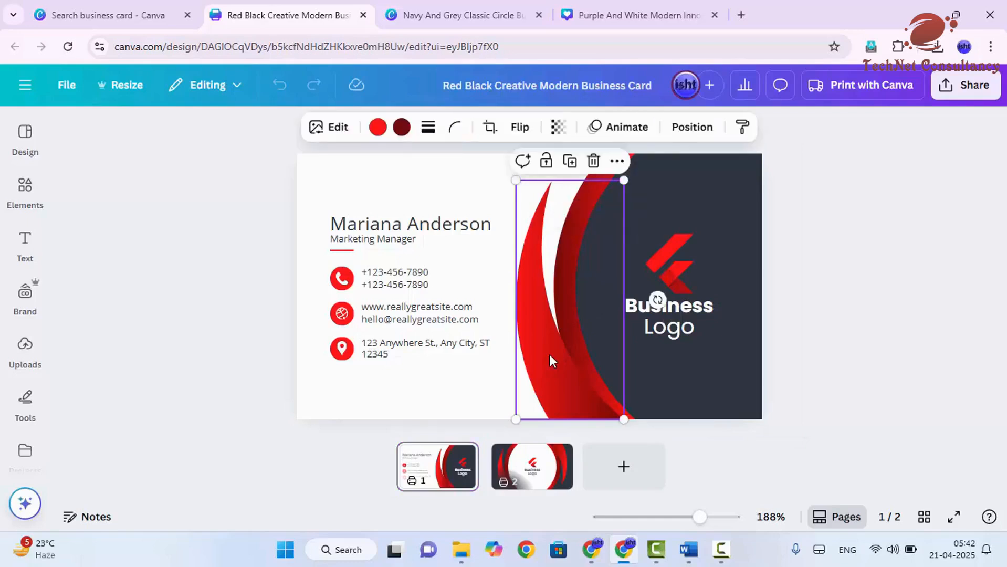
click(376, 127)
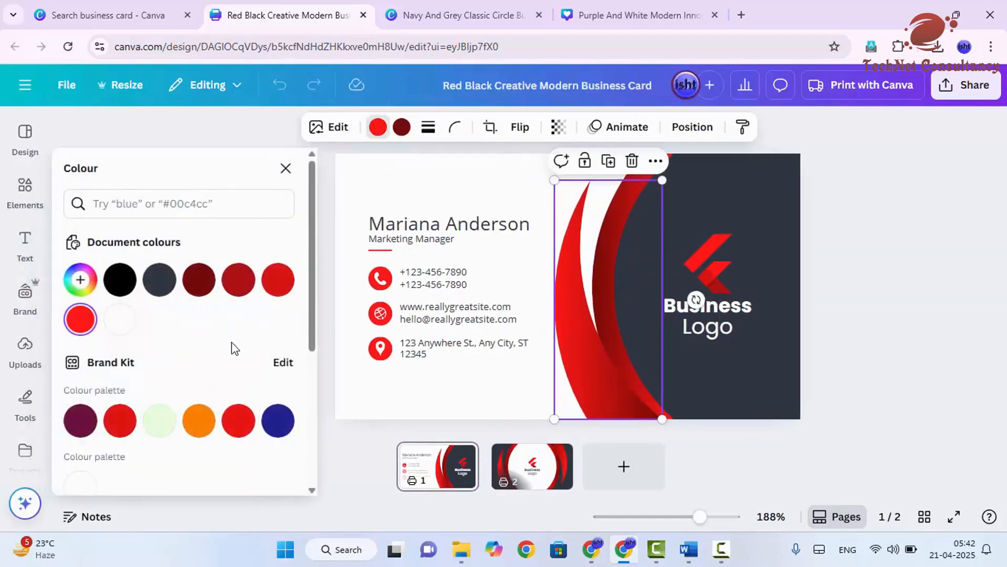
click(273, 433)
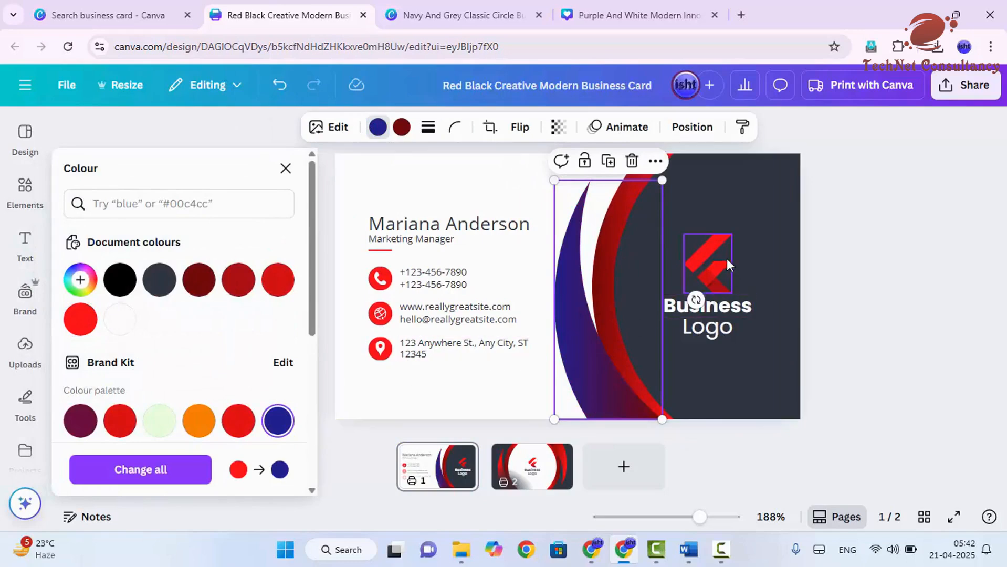
Delete the red logo icon above the Business Logo text on the card's front page
click(727, 263)
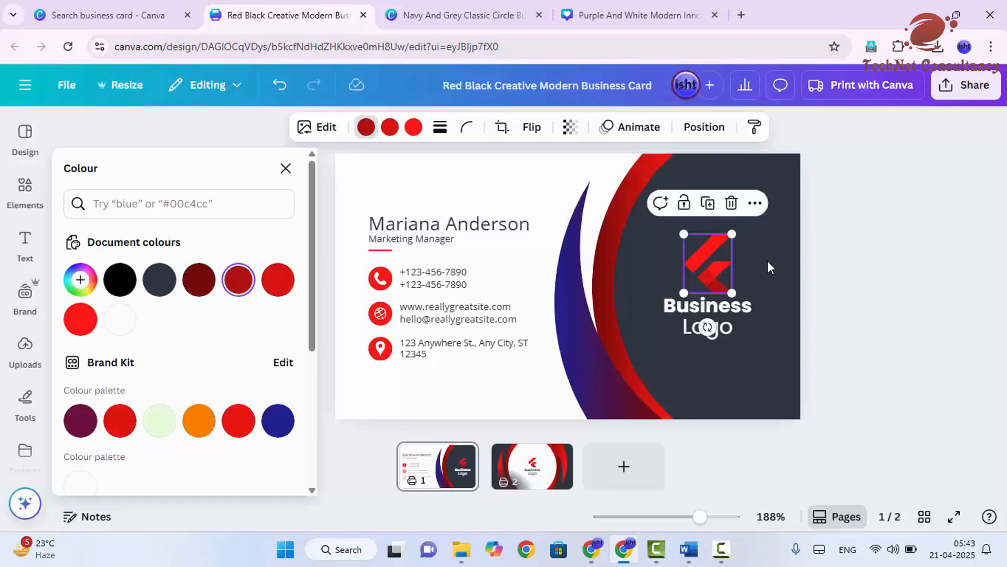
click(921, 283)
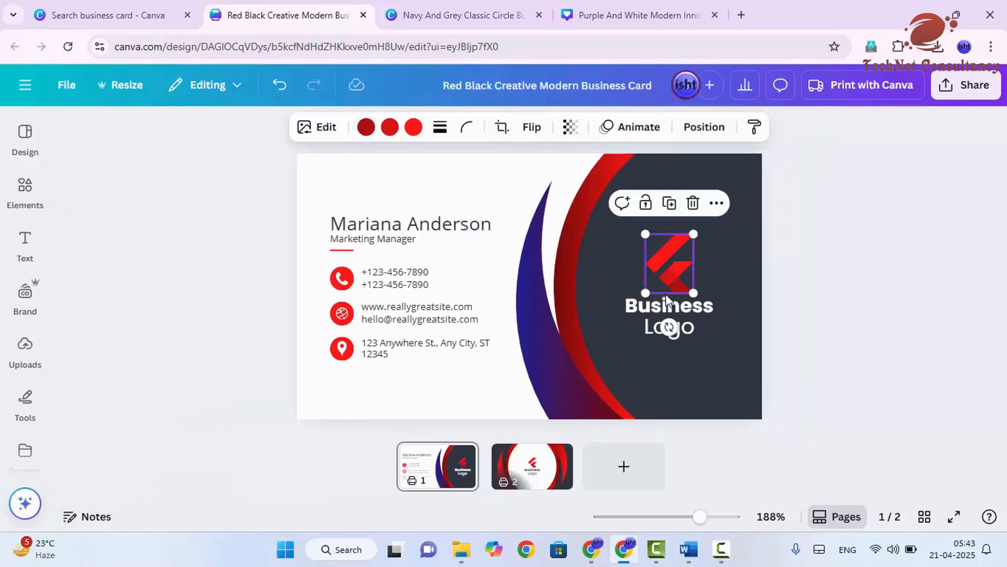
key(Delete)
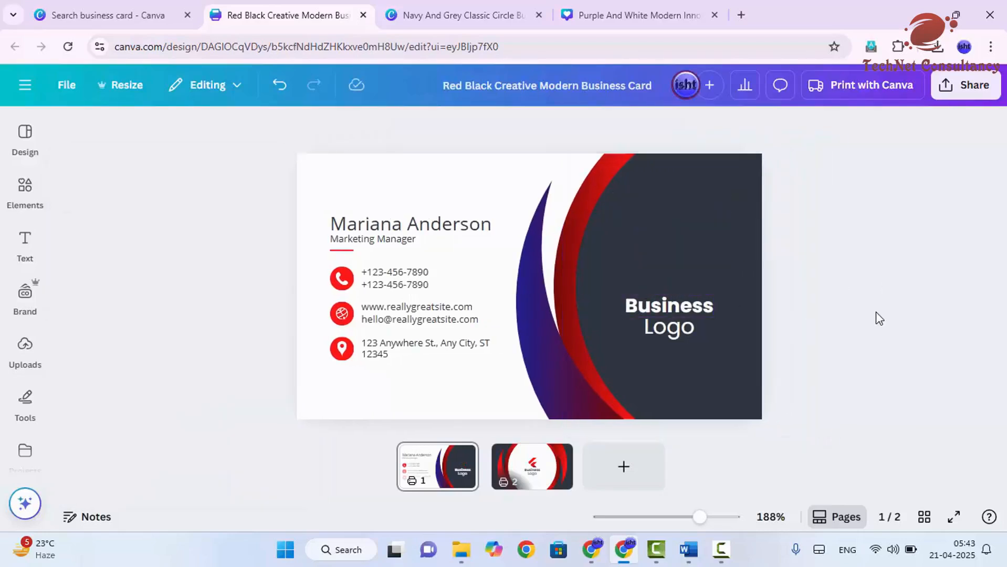
Place the uploaded INFOTECH company logo on the dark area of the card's front page, over the placeholder logo text
click(22, 341)
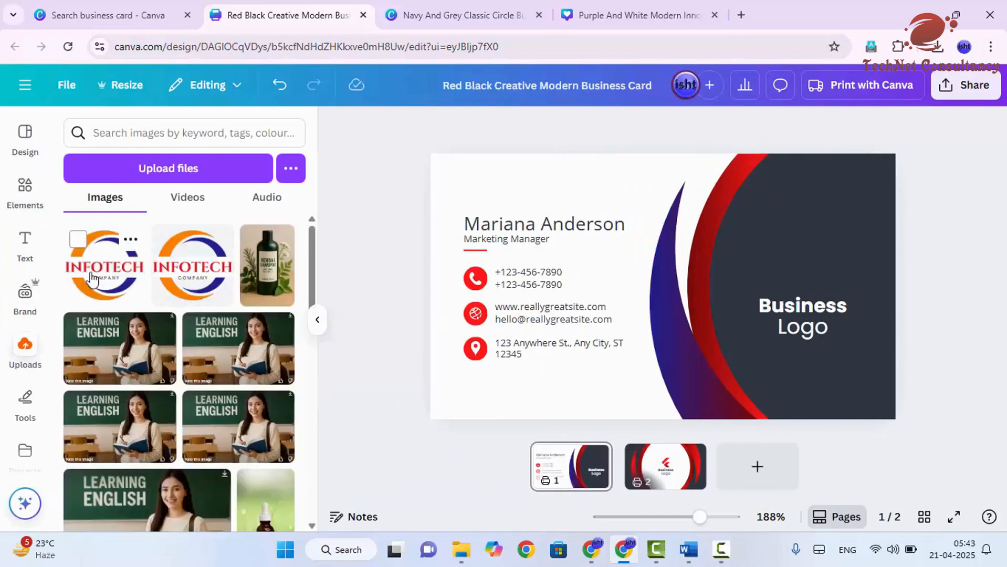
drag(92, 278, 788, 233)
drag(791, 230, 762, 261)
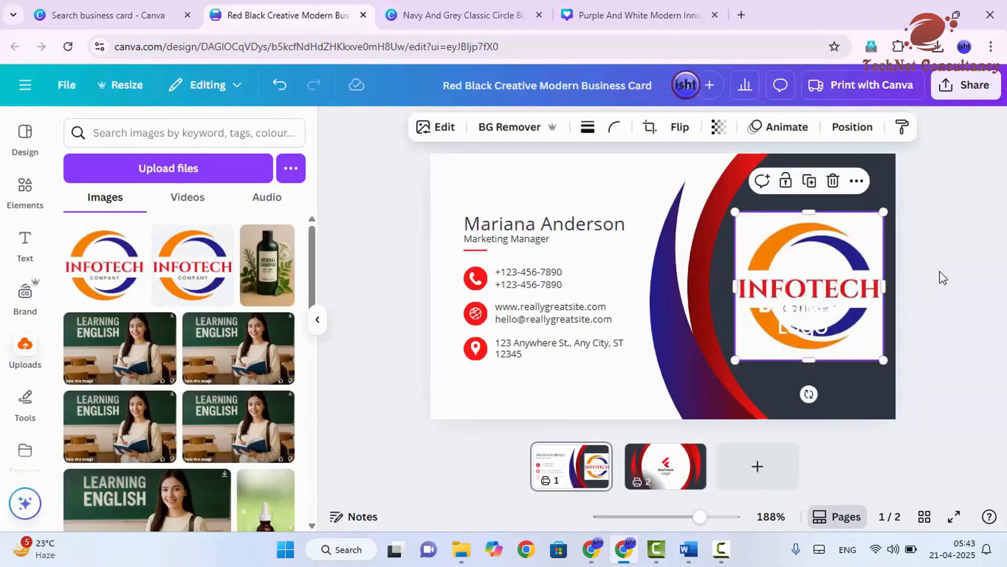
Remove the placeholder Business Logo text overlapping the INFOTECH logo
click(923, 271)
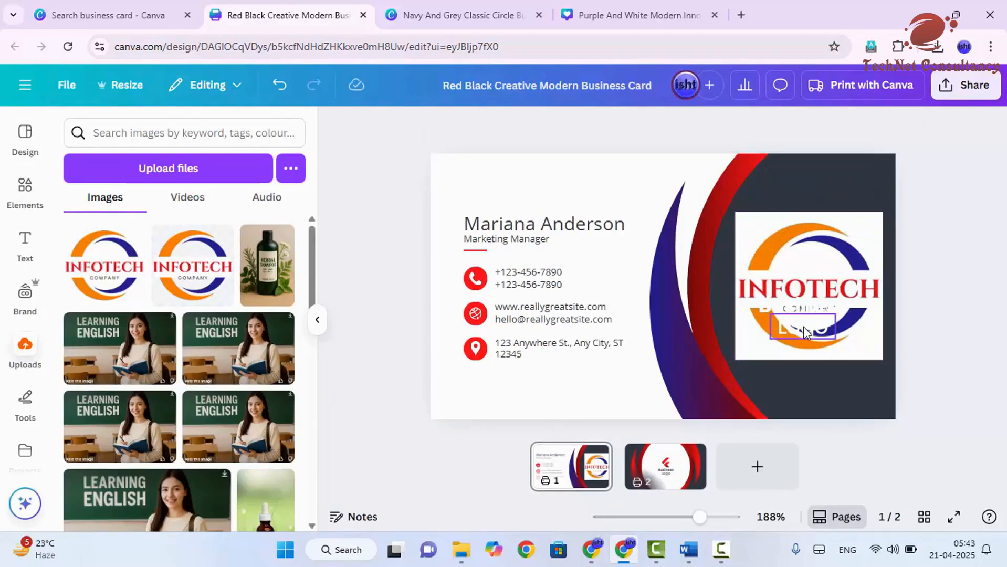
click(803, 327)
key(Escape)
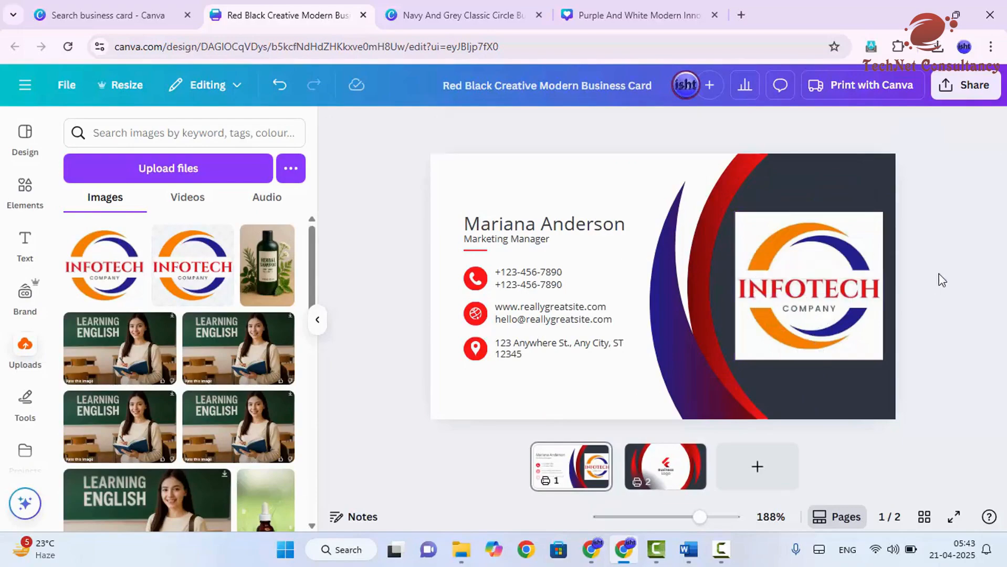
Shrink the INFOTECH logo slightly and recentre it on the card's dark area
click(845, 295)
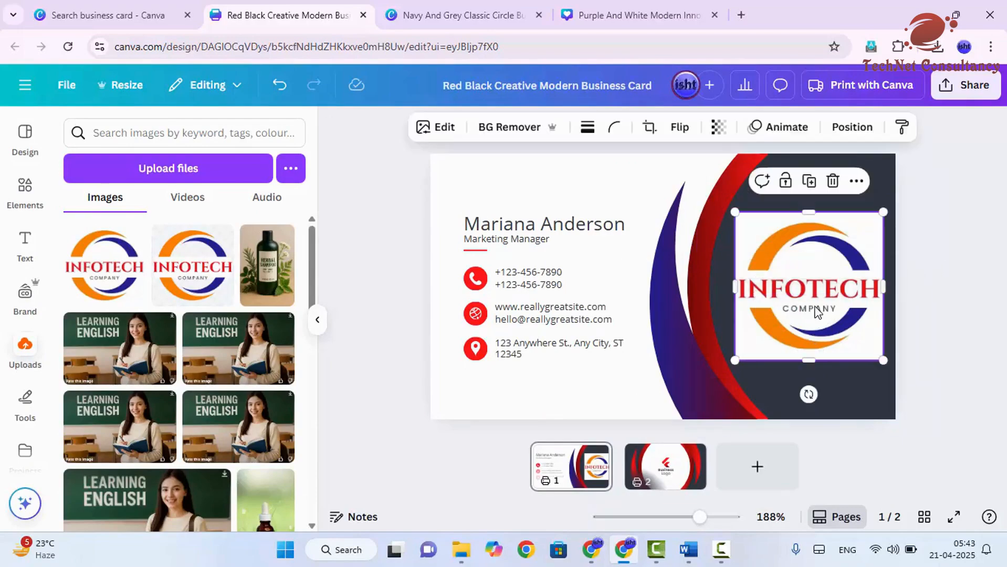
drag(882, 365, 853, 331)
drag(814, 281, 830, 299)
click(928, 257)
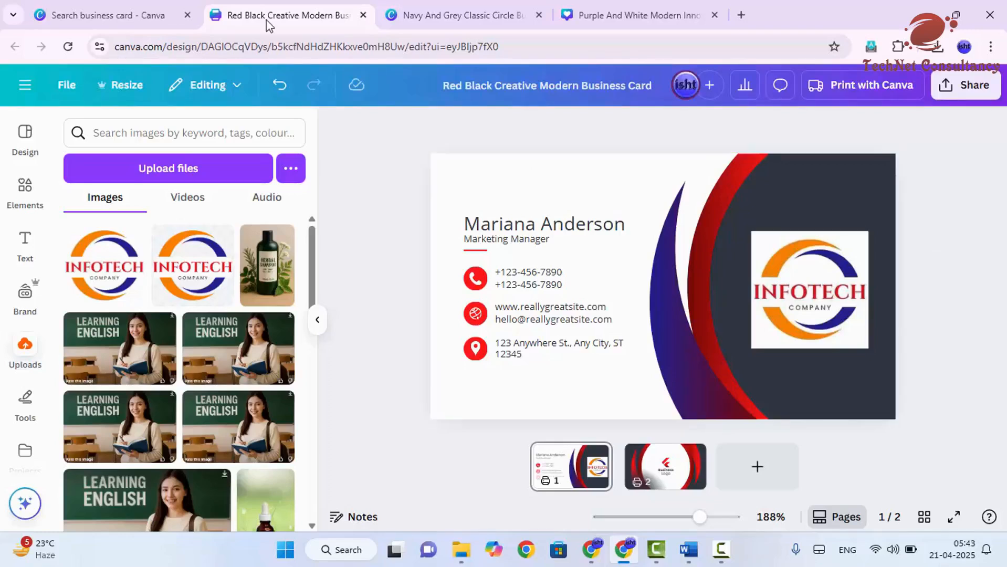
Return to the business card search page, close the template preview and search for "letter pad"
click(105, 15)
scroll(744, 225, up, 10)
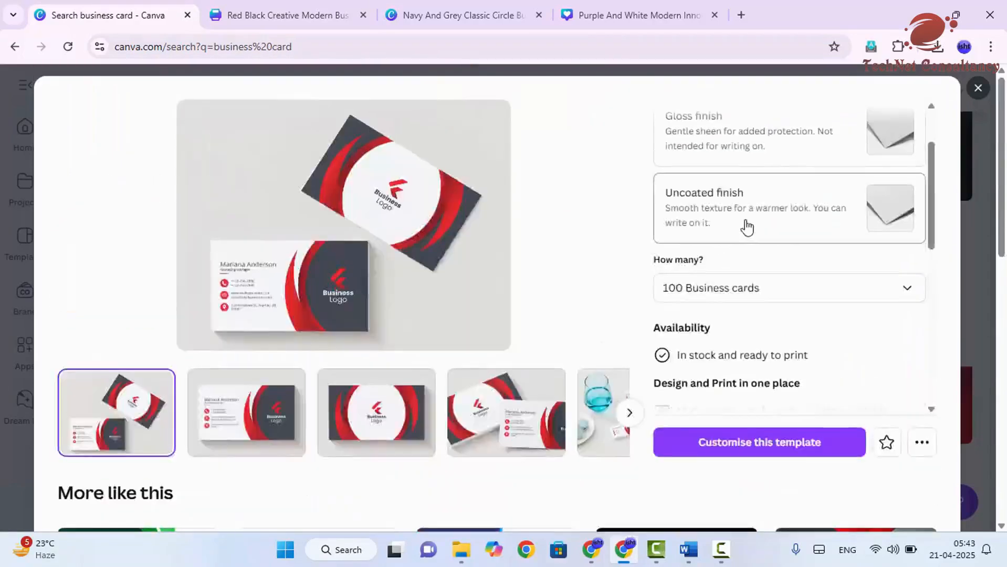
click(978, 88)
scroll(630, 92, up, 4)
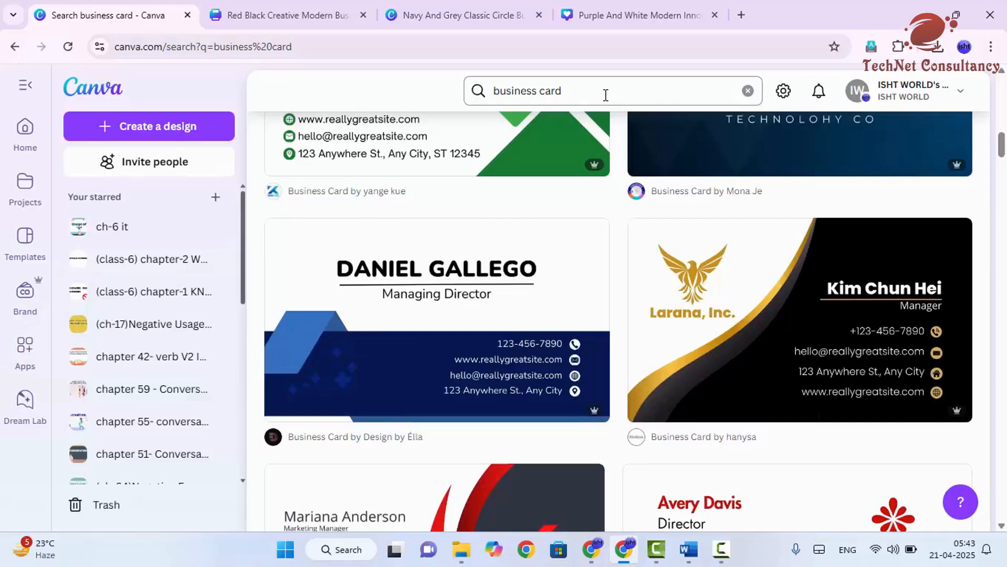
drag(606, 95, 483, 93)
text(letter pad)
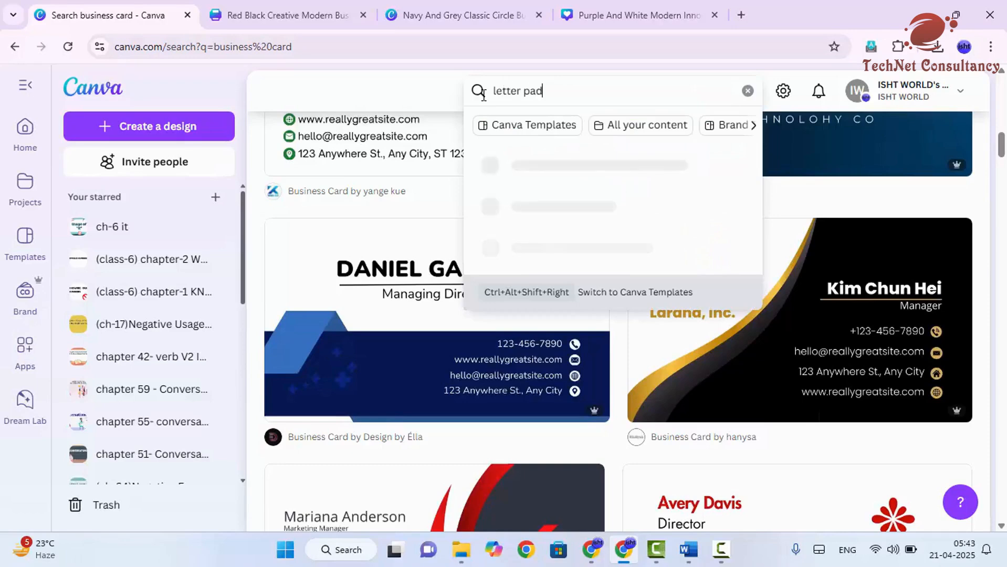
key(Return)
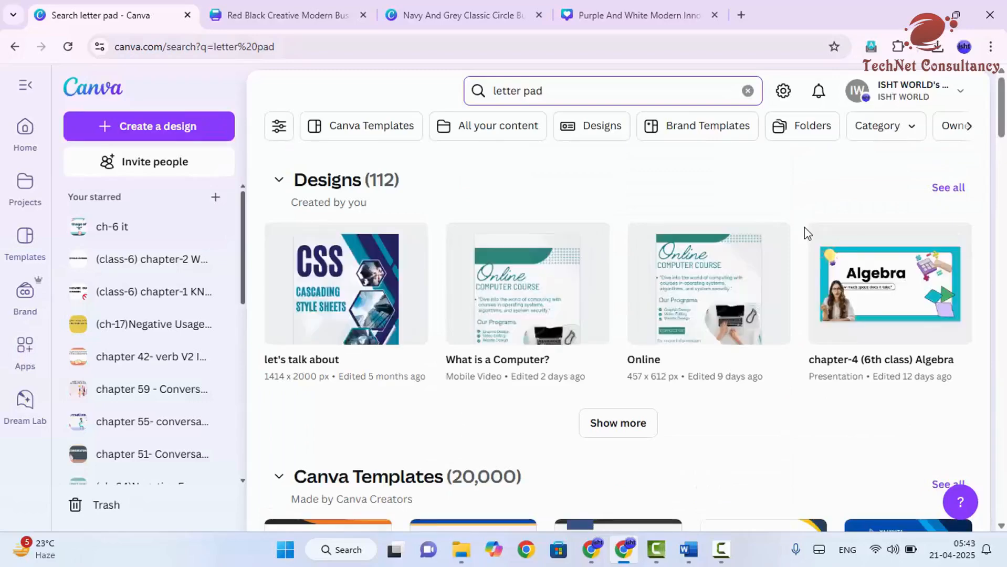
Browse the letter pad templates and open the Brown Modern Cover Letter template for customising
scroll(662, 307, down, 7)
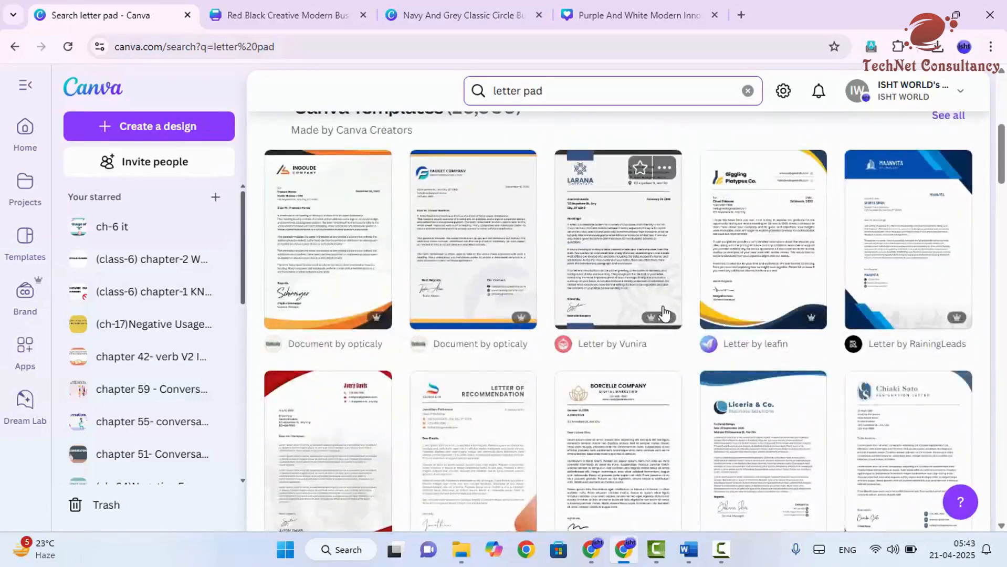
scroll(663, 313, down, 9)
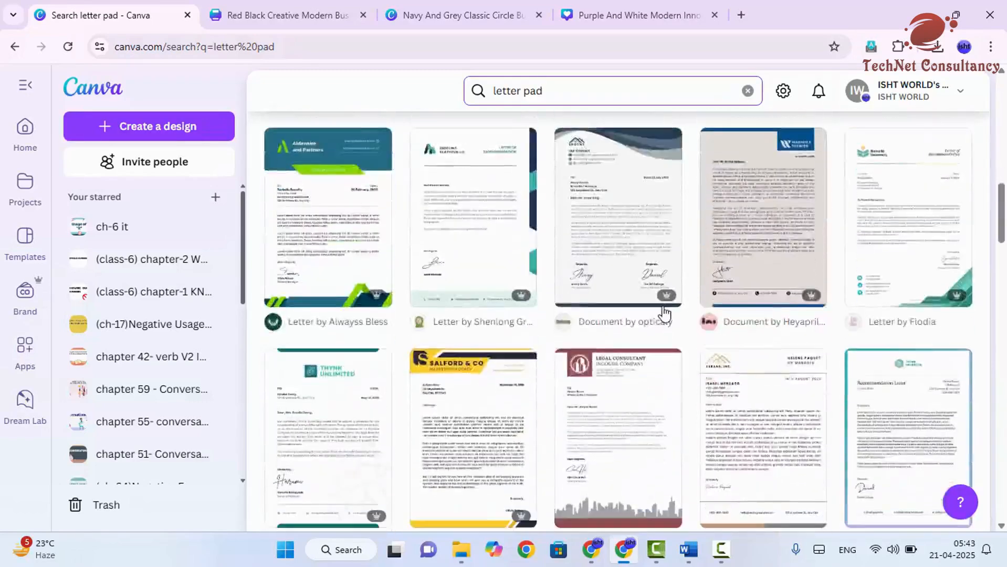
scroll(664, 313, down, 6)
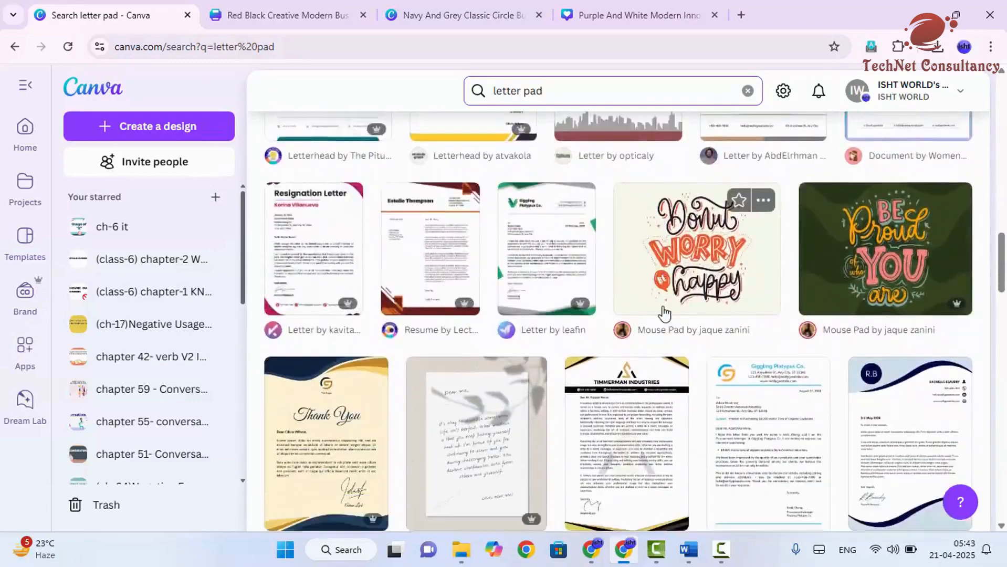
scroll(664, 314, down, 5)
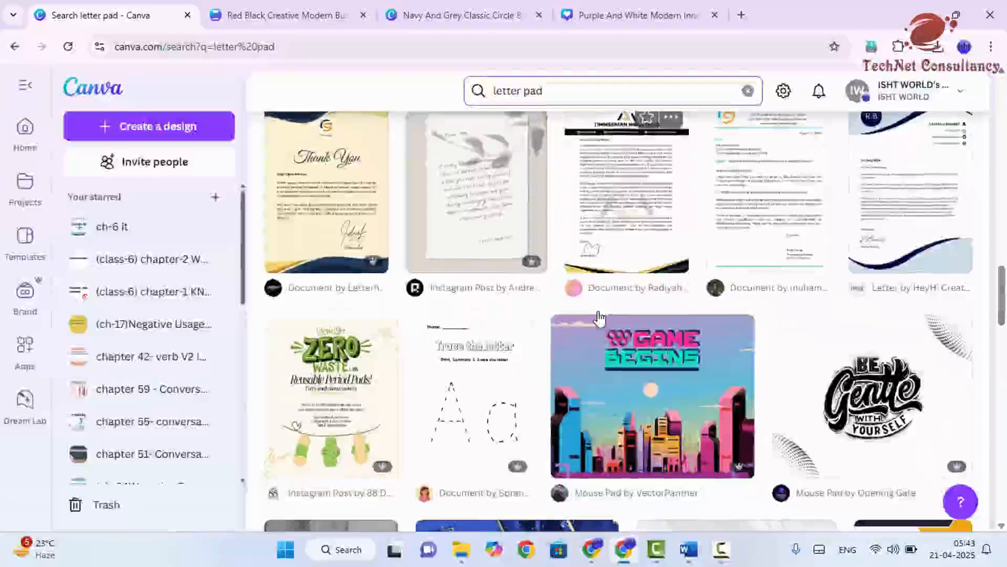
scroll(597, 320, up, 10)
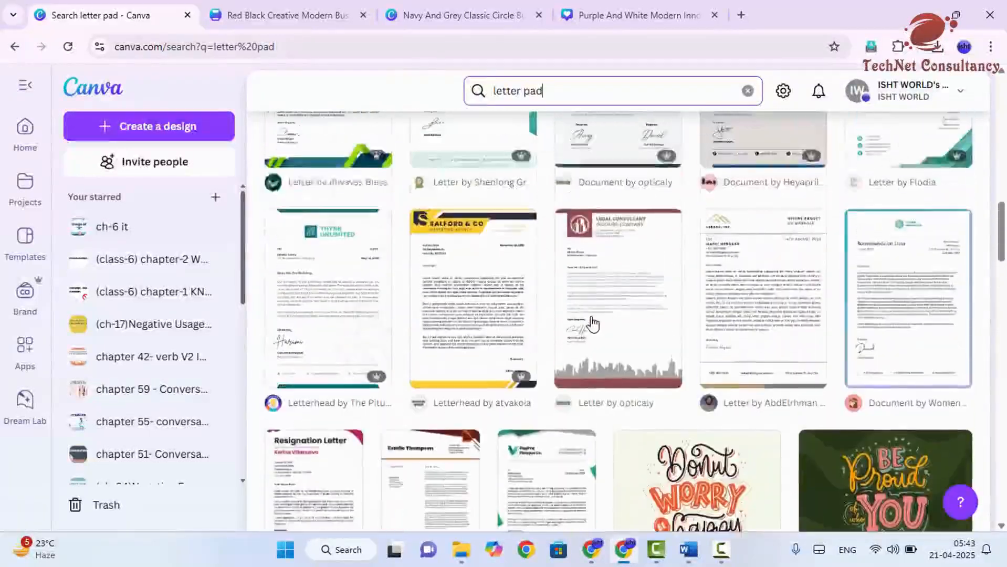
scroll(591, 322, down, 3)
click(467, 354)
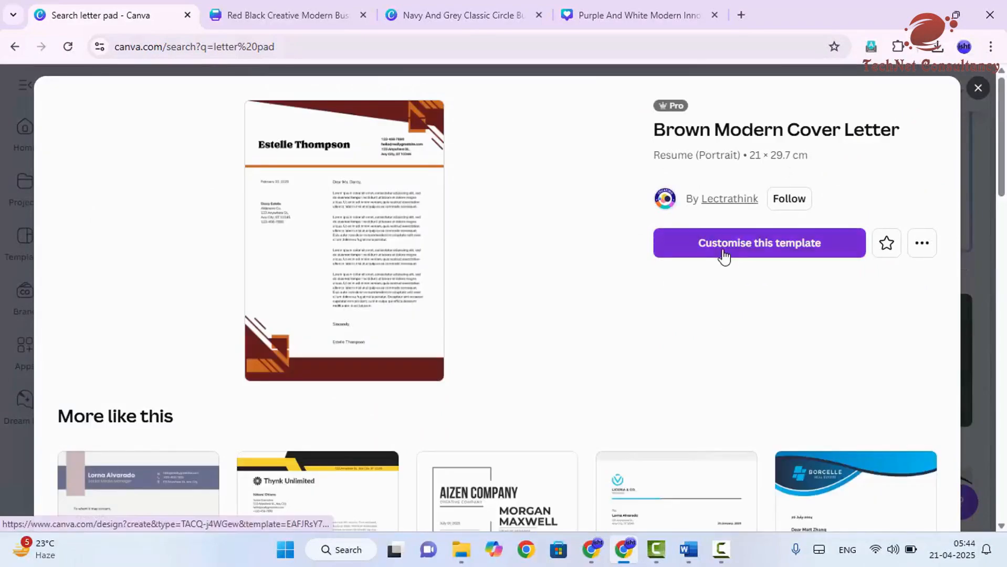
click(724, 256)
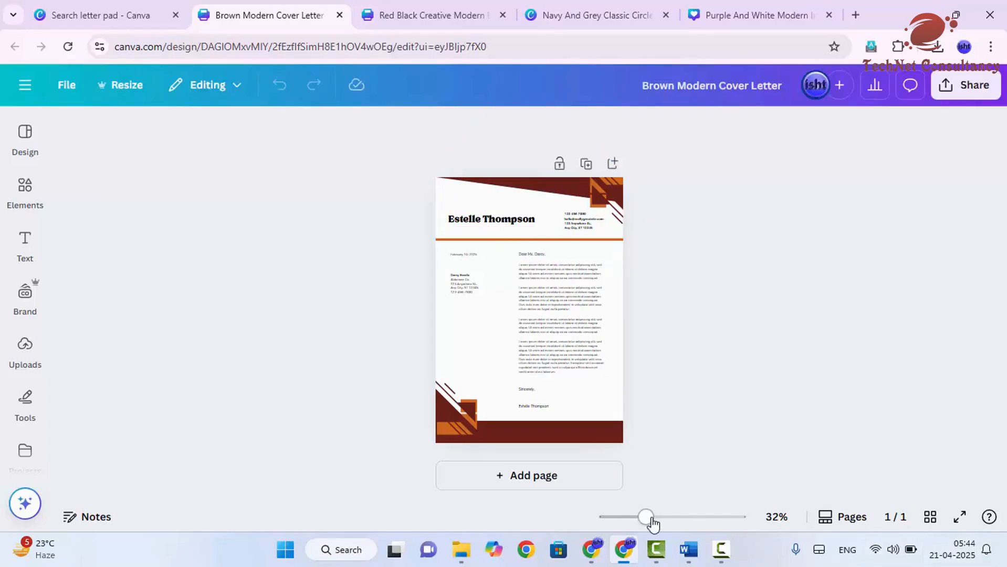
Replace the name in the letter's large heading with "infotech computer"
drag(646, 517, 681, 518)
scroll(518, 247, up, 5)
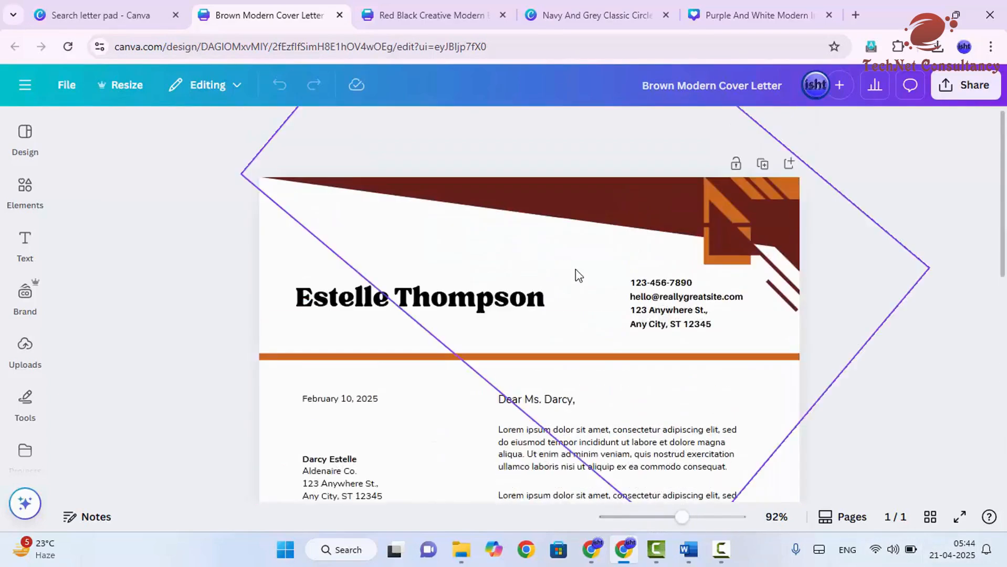
click(481, 308)
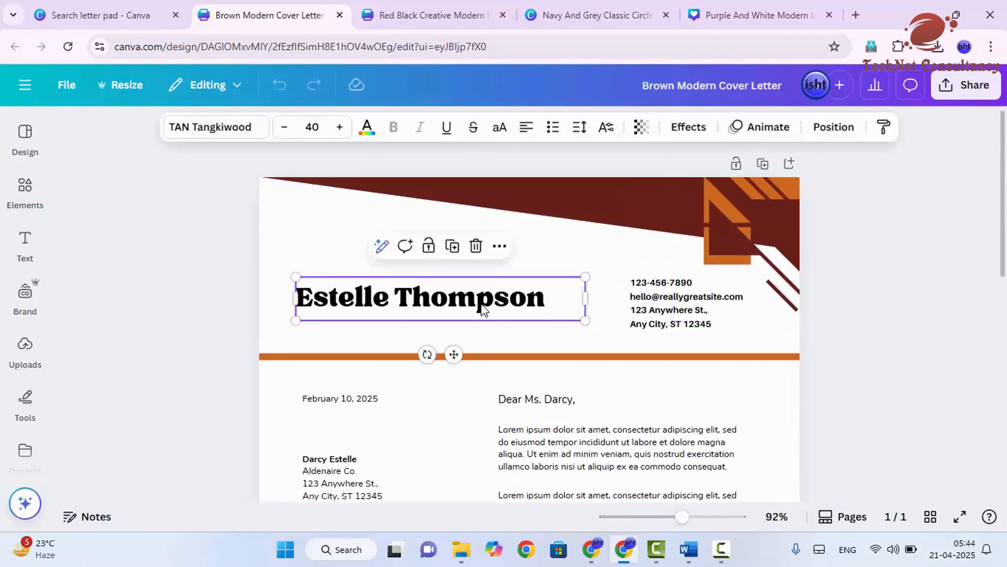
double_click(481, 309)
text(infot)
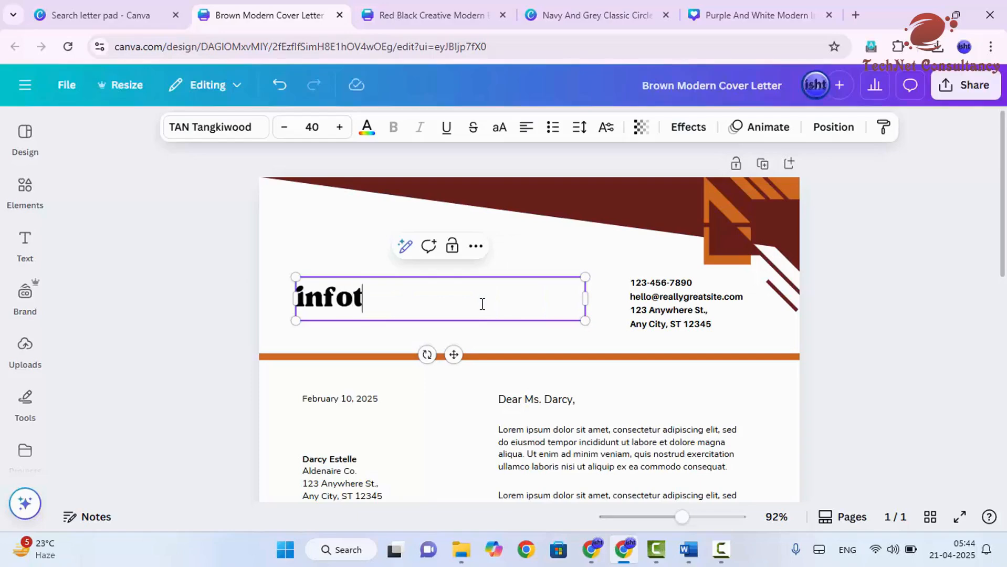
text(ech computer)
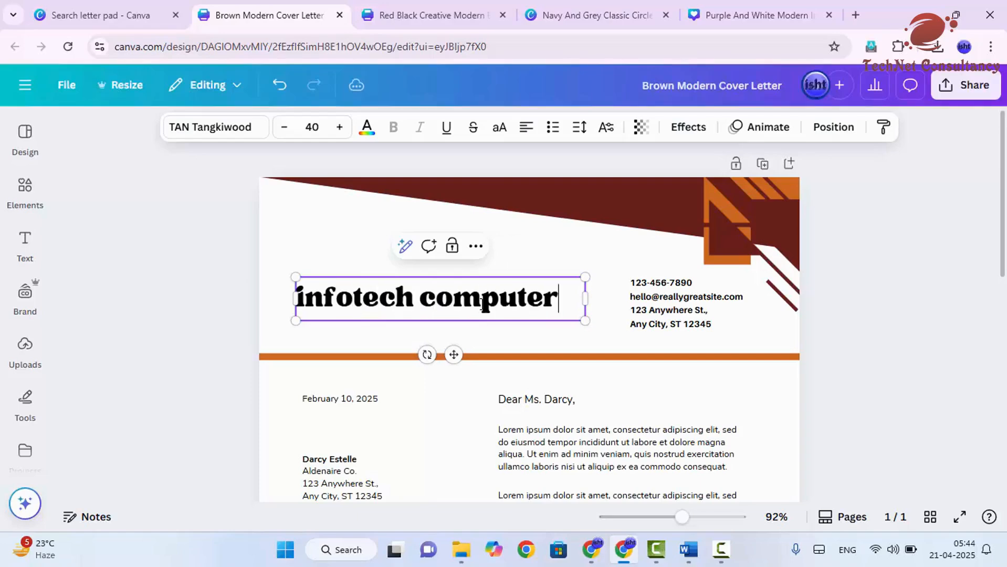
click(671, 298)
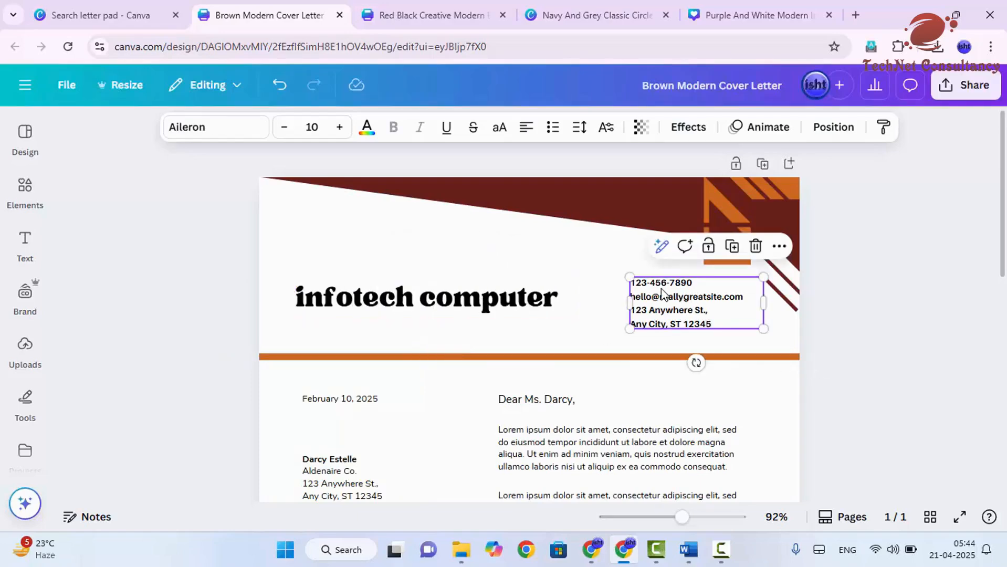
click(677, 300)
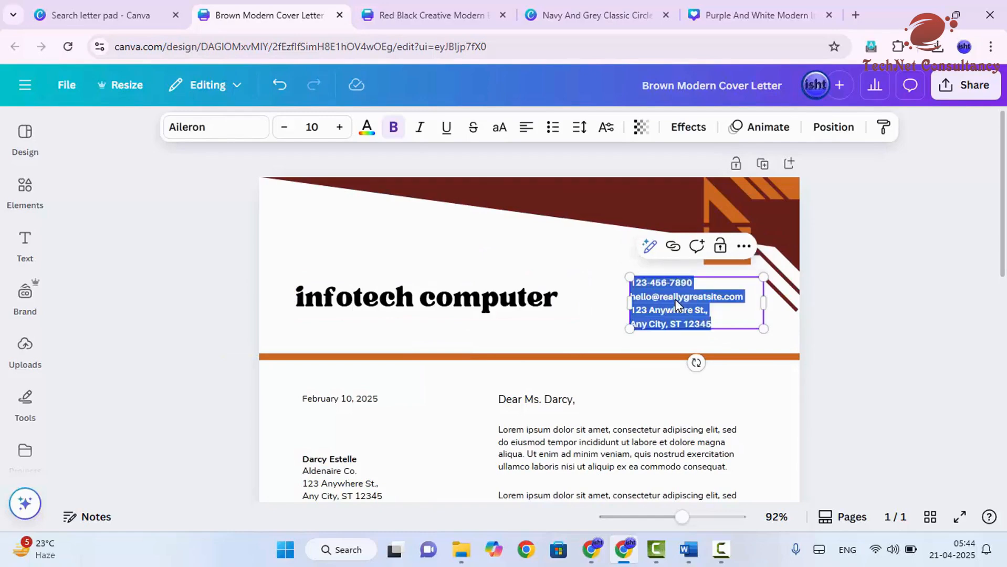
click(717, 324)
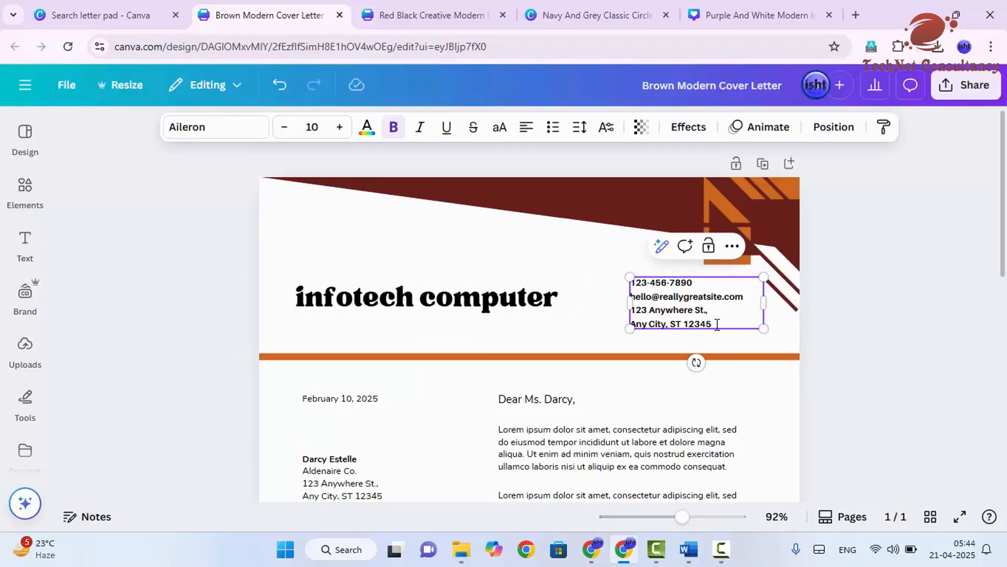
key(Return)
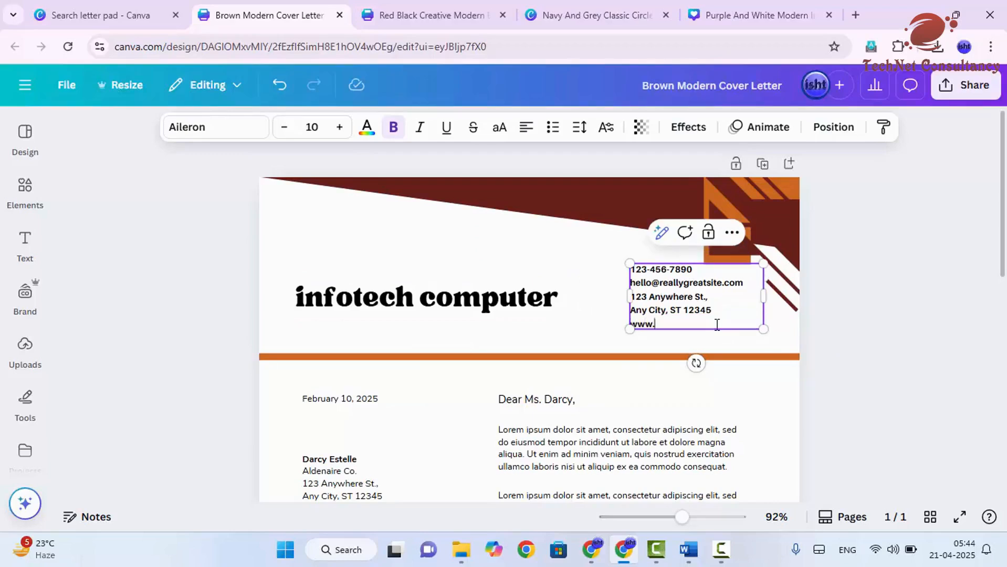
text(www.mydemosite.com)
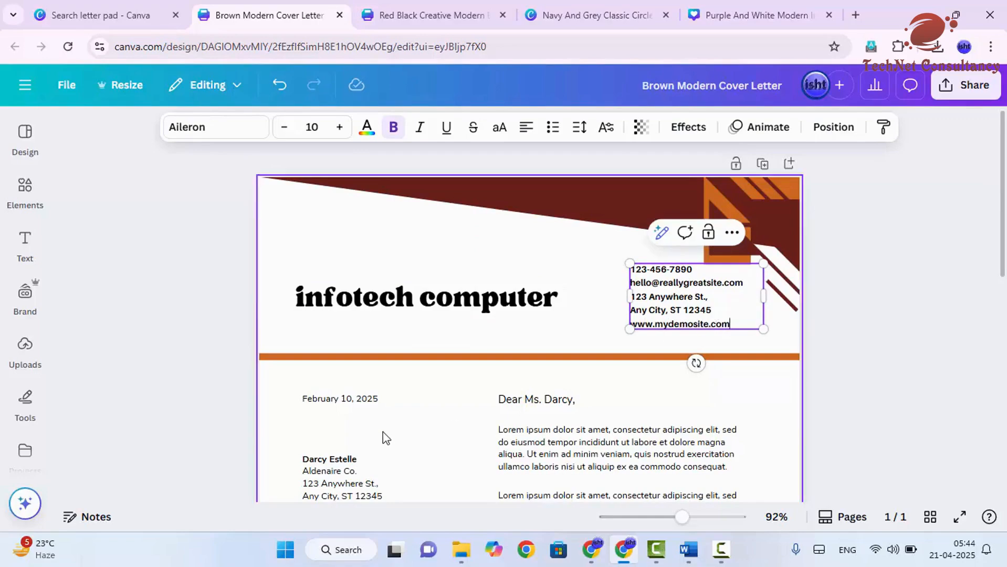
Look over the letter's body text, signature and footer design down to the end of the page
scroll(315, 324, down, 2)
scroll(502, 368, down, 5)
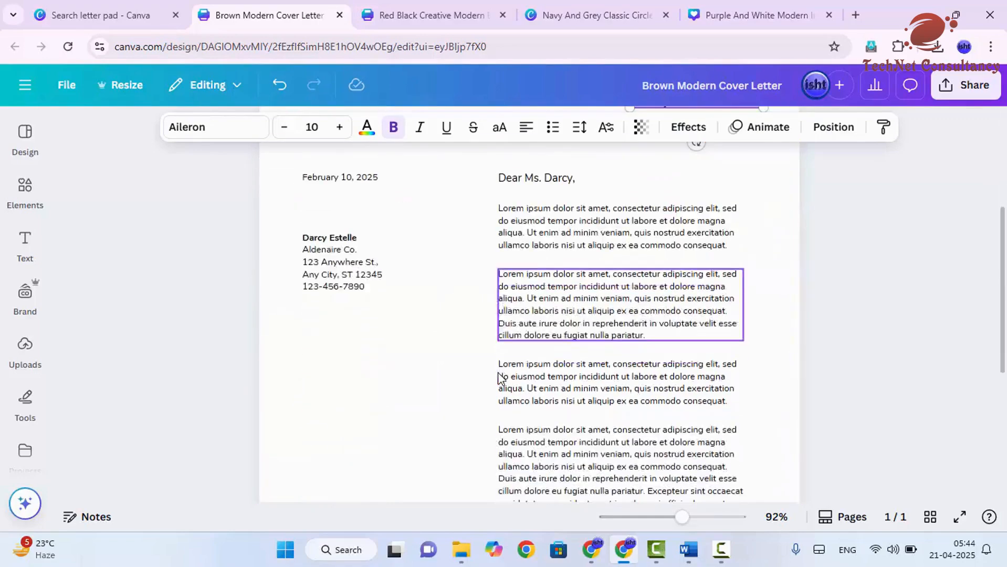
scroll(530, 349, up, 6)
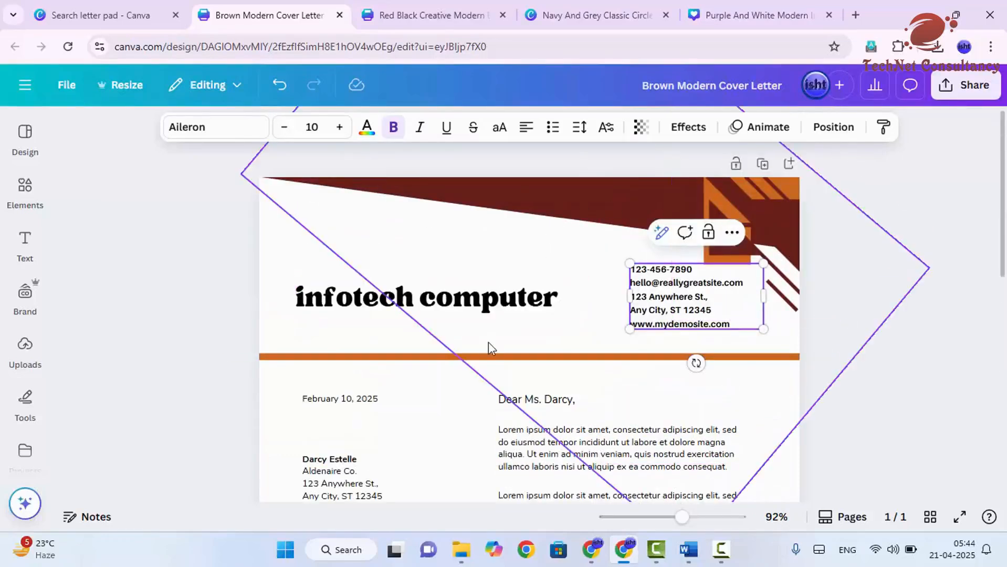
scroll(525, 357, down, 5)
scroll(664, 370, down, 2)
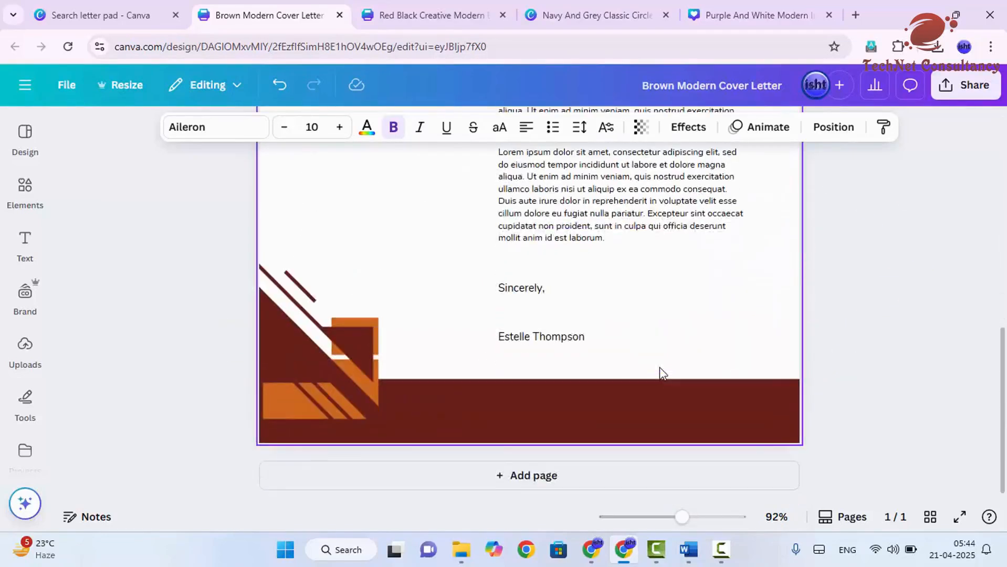
Delete the greeting line above the letter's body text
scroll(659, 366, up, 3)
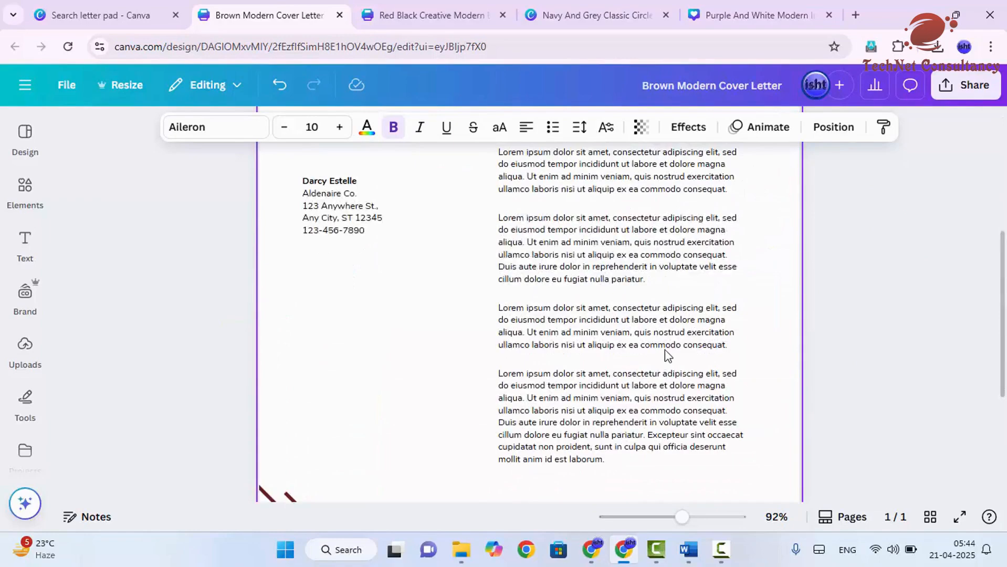
scroll(664, 349, up, 3)
scroll(572, 367, down, 2)
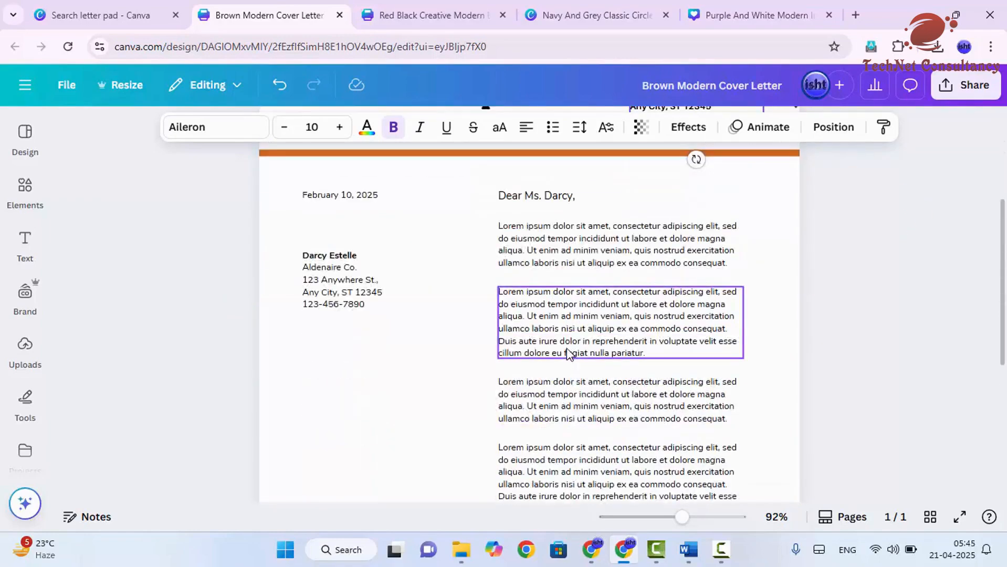
click(524, 199)
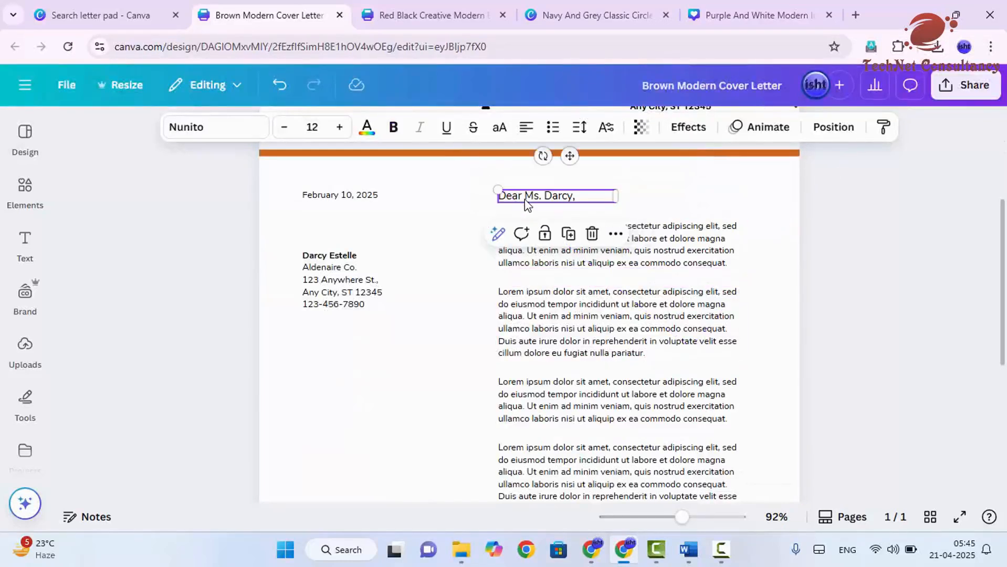
key(Delete)
Replace the date text below the letterhead with the placeholder "Date"
click(344, 199)
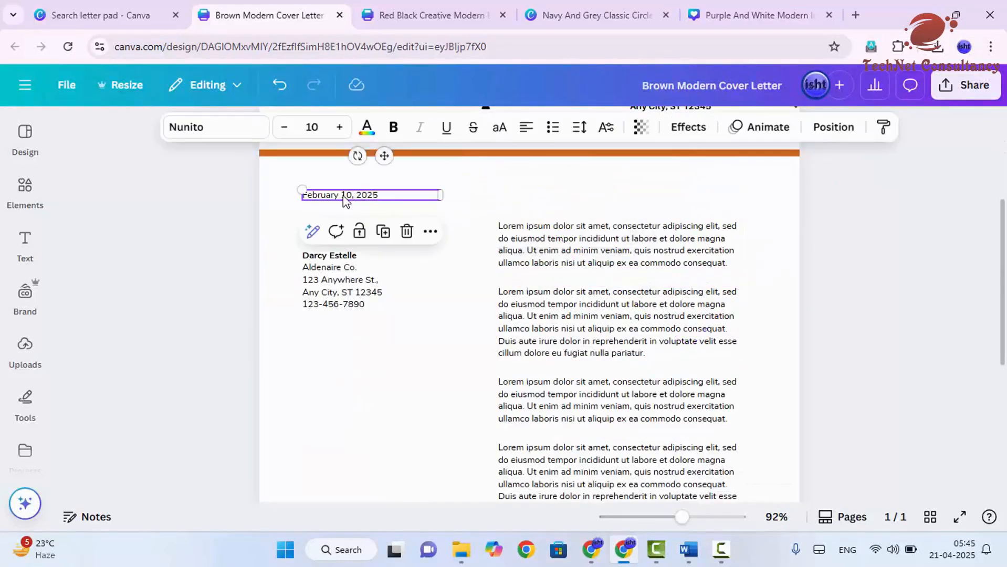
click(344, 199)
text(Date)
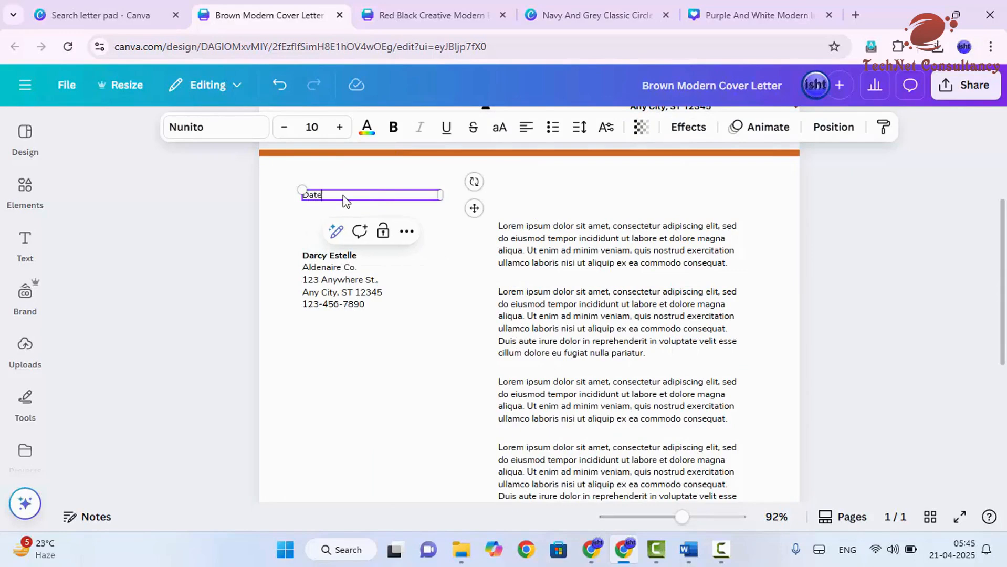
Delete the recipient's address block and all four placeholder body paragraphs from the letter
click(336, 281)
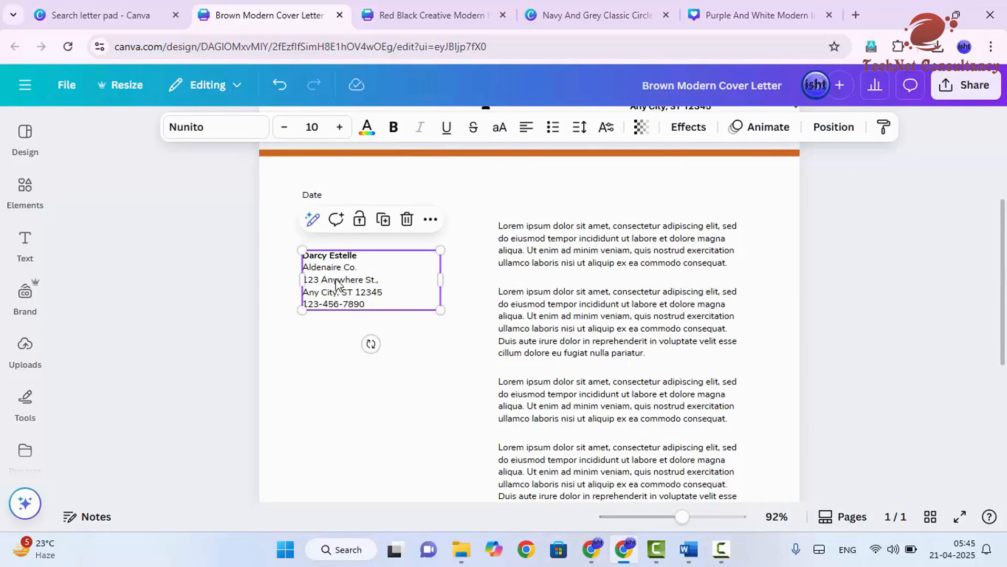
key(Delete)
click(636, 251)
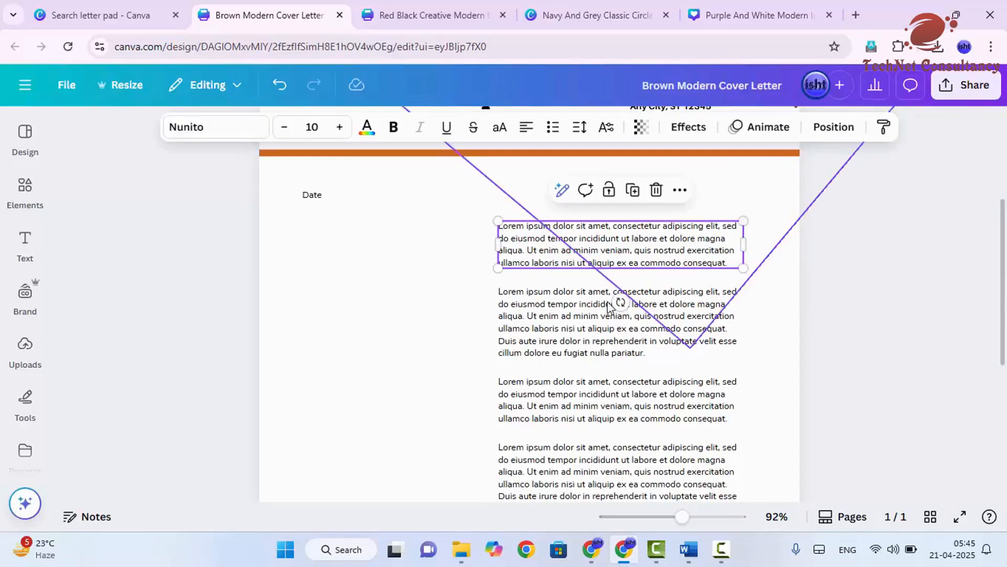
key(Delete)
click(596, 338)
key(Delete)
click(592, 399)
key(Delete)
scroll(591, 400, down, 2)
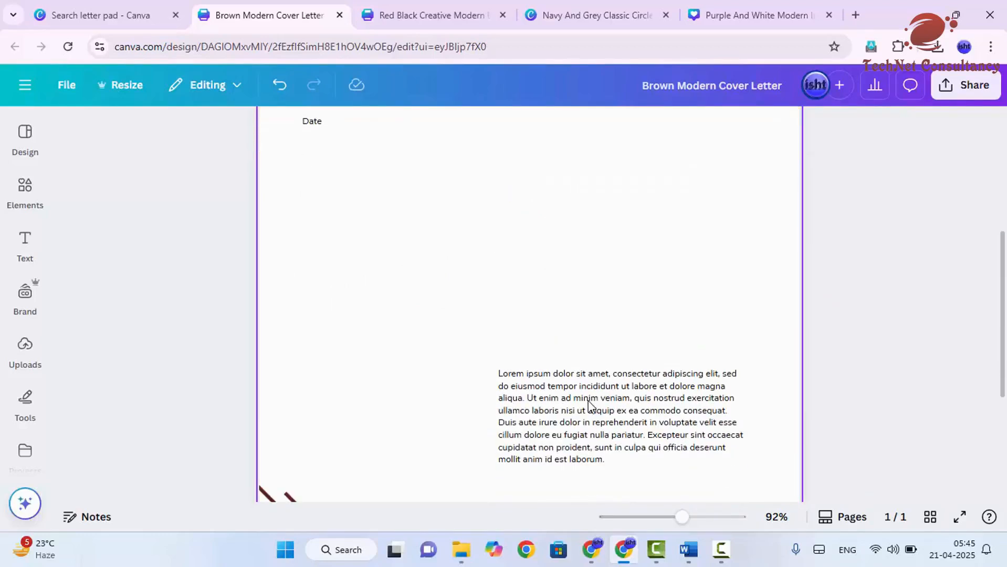
click(590, 413)
key(Delete)
Move the "Sincerely," line and the signatory's name to the page's right side, stacked just above the footer band
scroll(590, 412, down, 3)
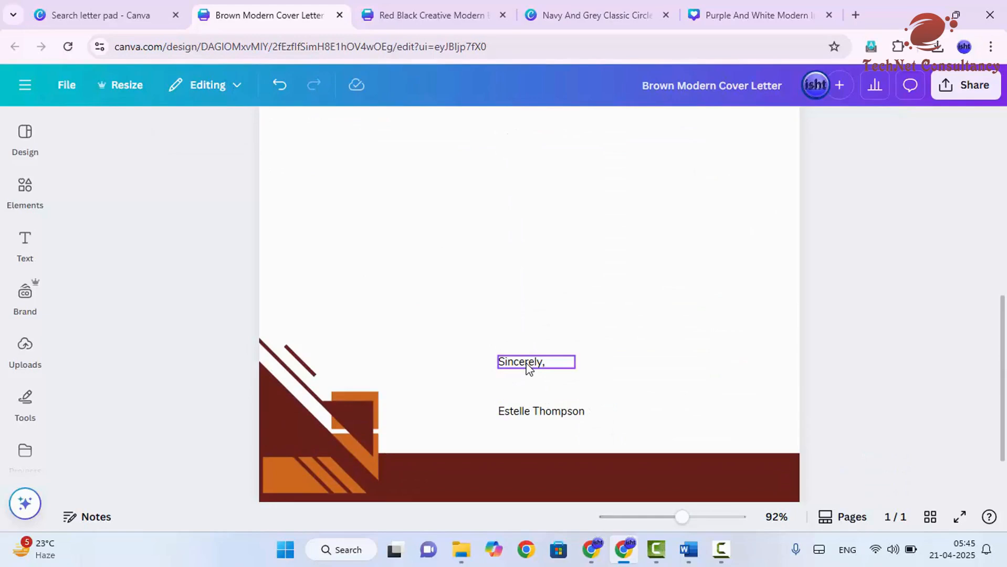
click(529, 367)
drag(522, 362, 711, 385)
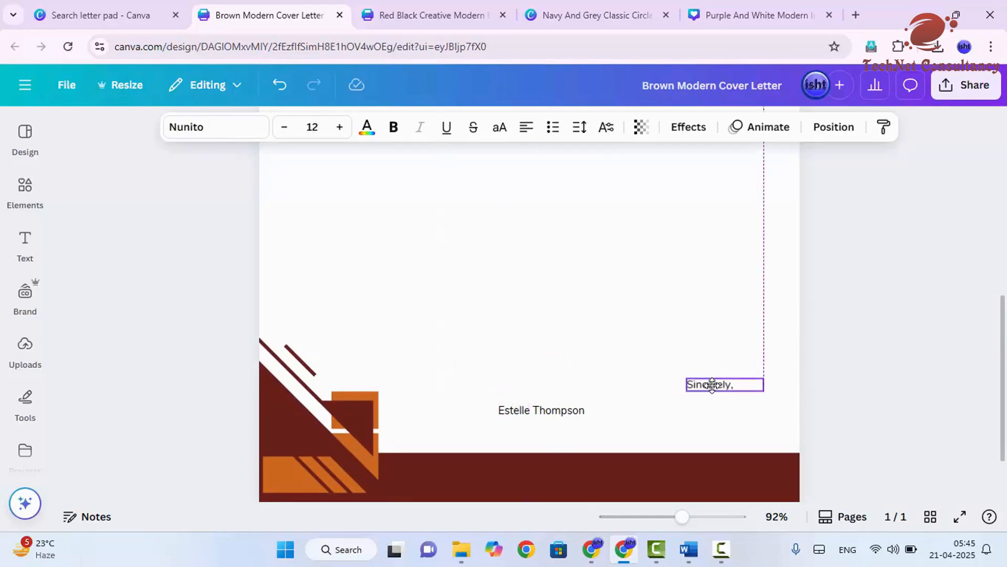
drag(519, 413, 713, 411)
click(893, 404)
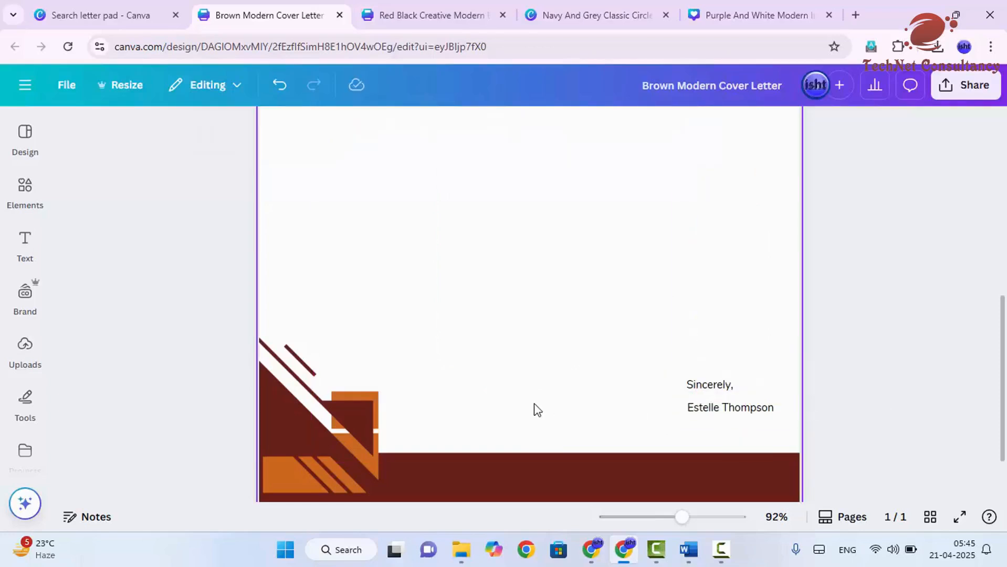
Duplicate the "Sincerely," line, place the copy beside the footer's corner graphic and change its text to "Stamp"
click(709, 389)
key(ctrl+d)
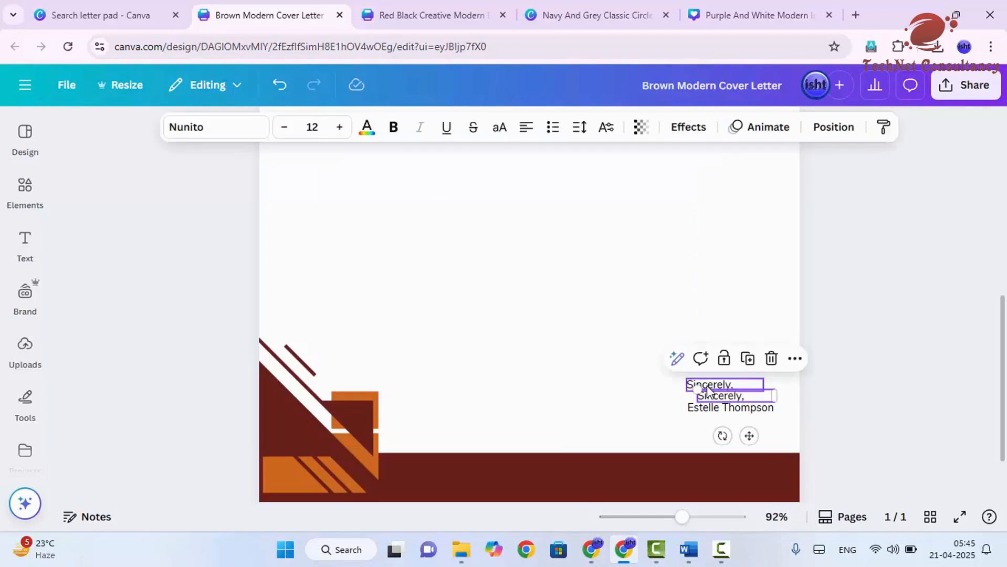
drag(707, 387, 443, 385)
double_click(450, 386)
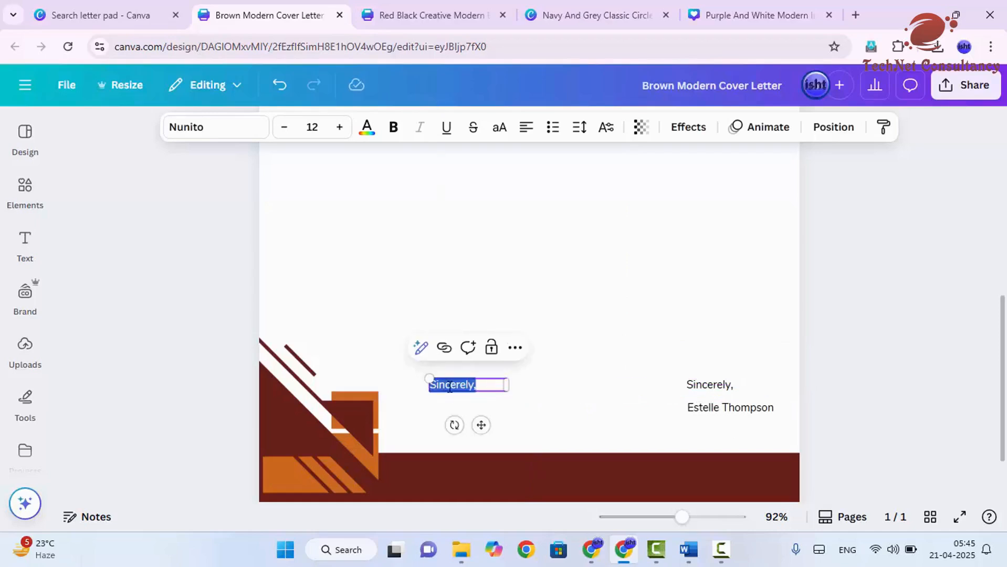
text(Stamp)
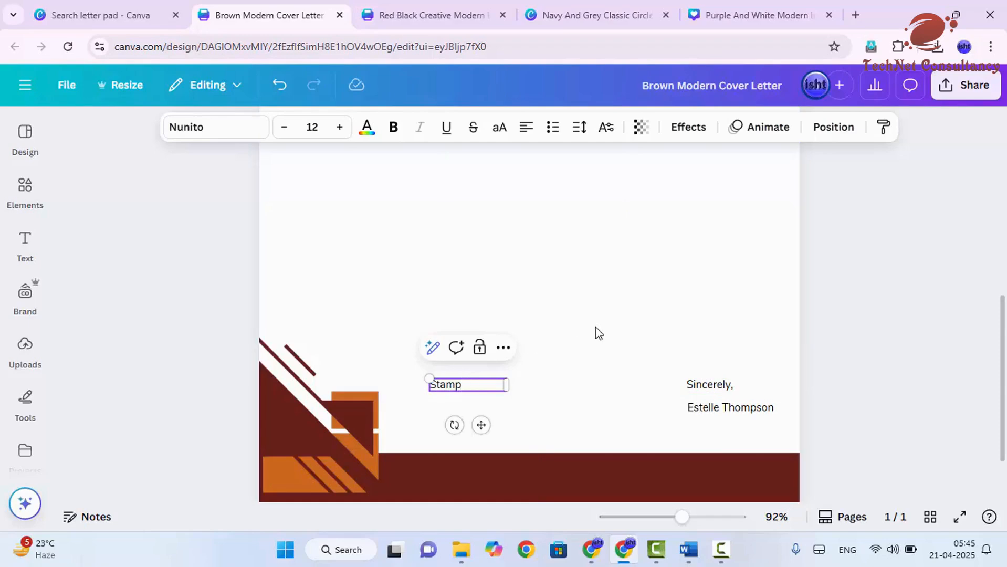
click(605, 370)
scroll(605, 368, down, 2)
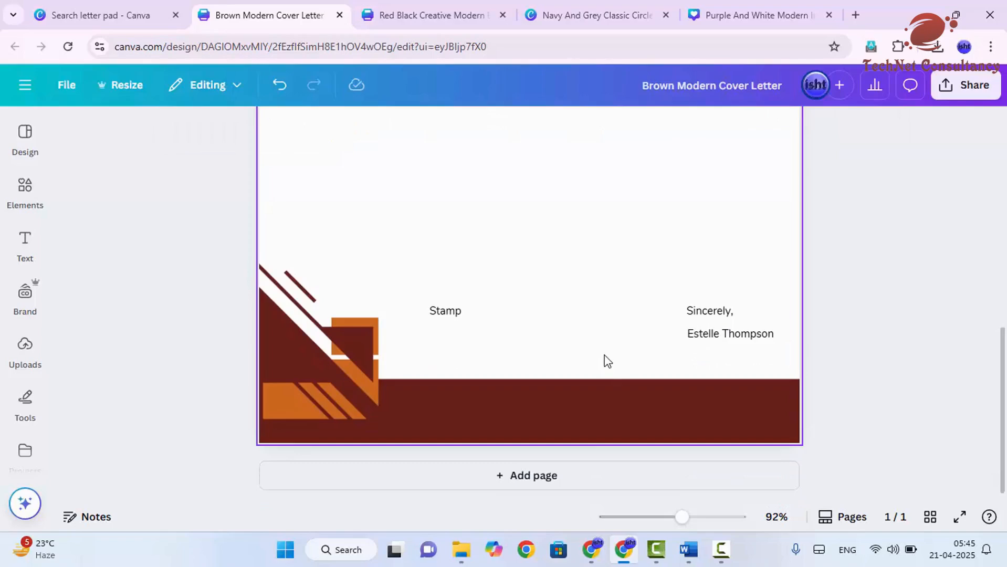
Add the uploaded Infotech Company logo to the letterhead, shrink it and place it above the start of the company name
scroll(604, 362, up, 10)
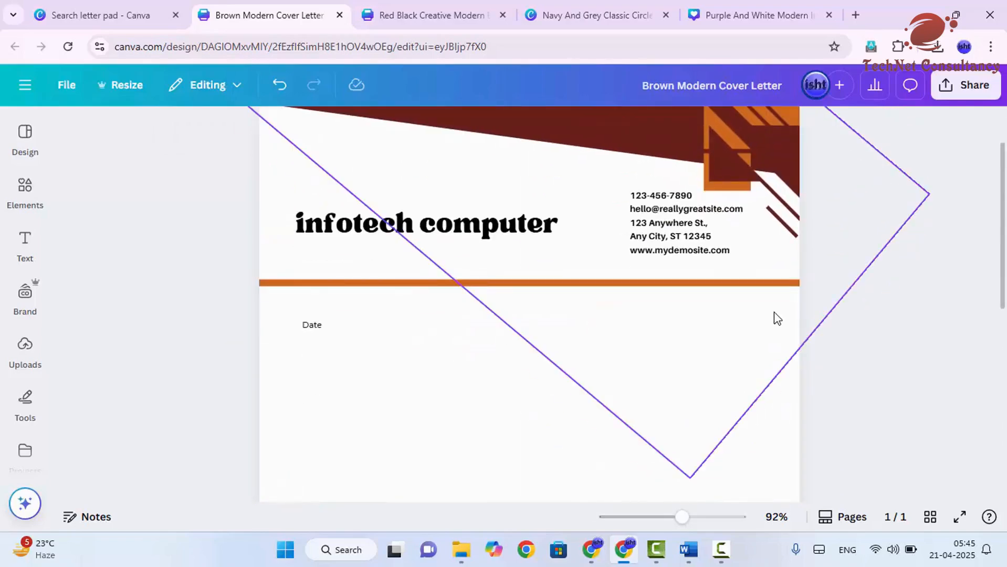
scroll(773, 315, up, 2)
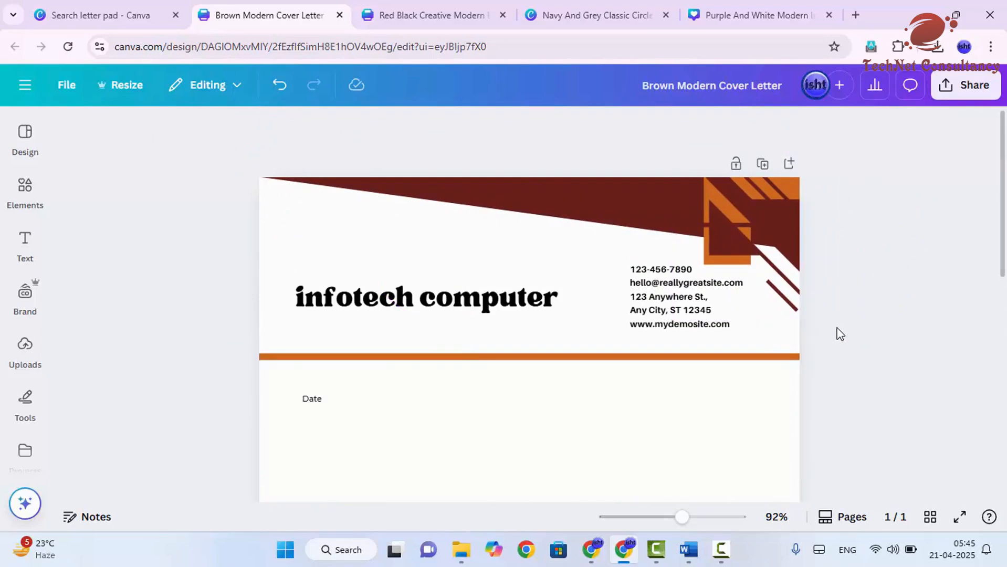
click(24, 347)
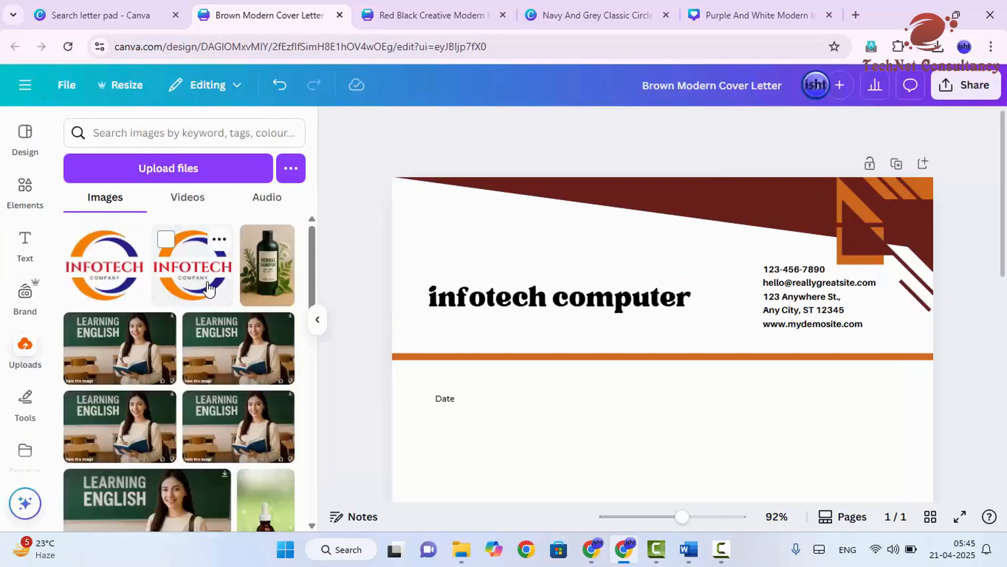
drag(200, 263, 490, 241)
scroll(751, 368, down, 2)
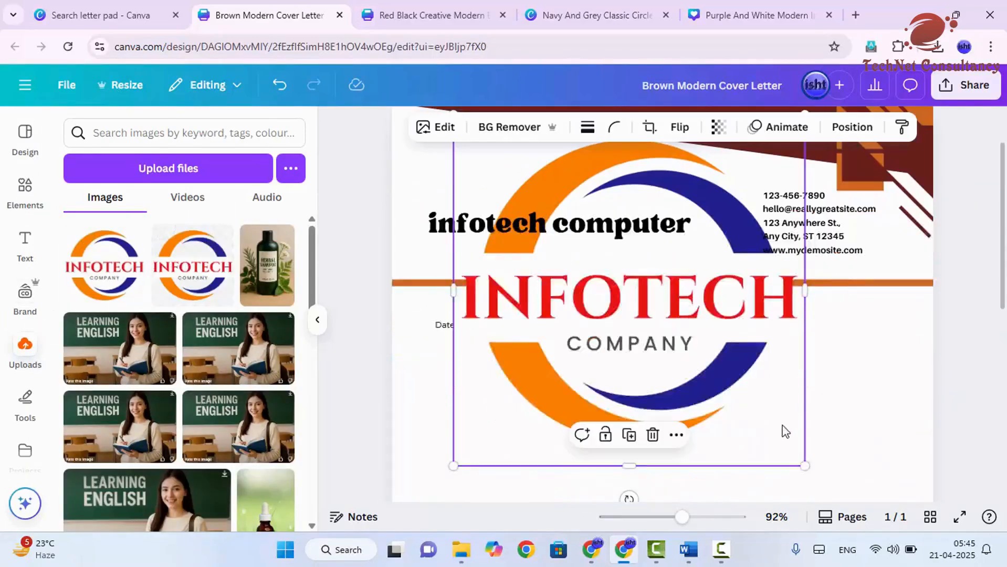
drag(804, 466, 522, 191)
scroll(577, 247, up, 2)
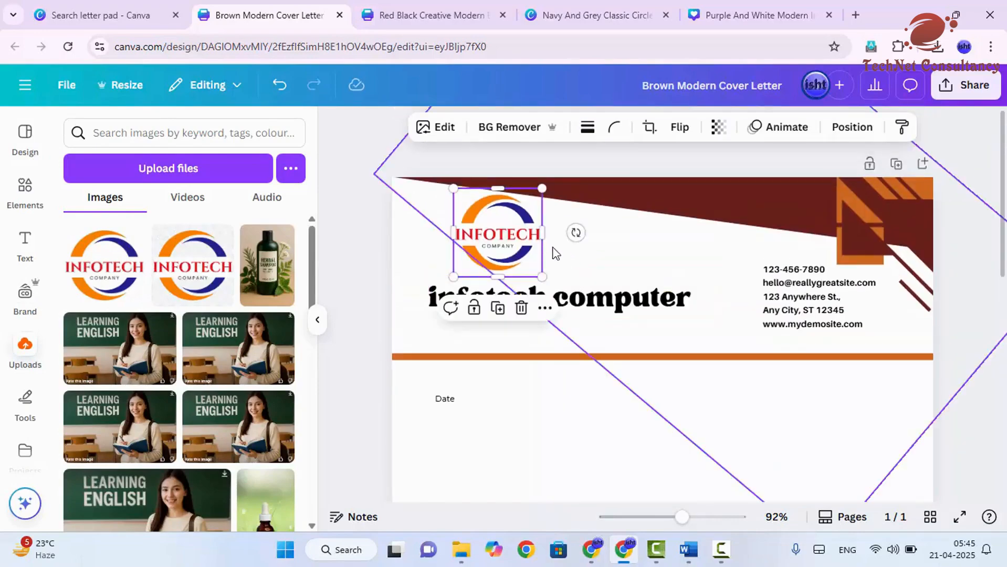
drag(488, 235, 466, 240)
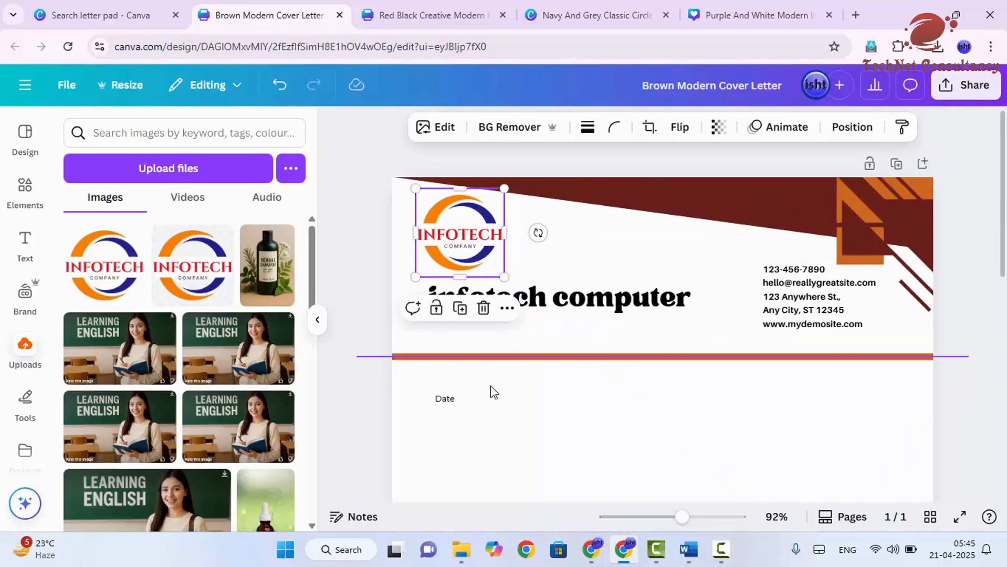
click(354, 422)
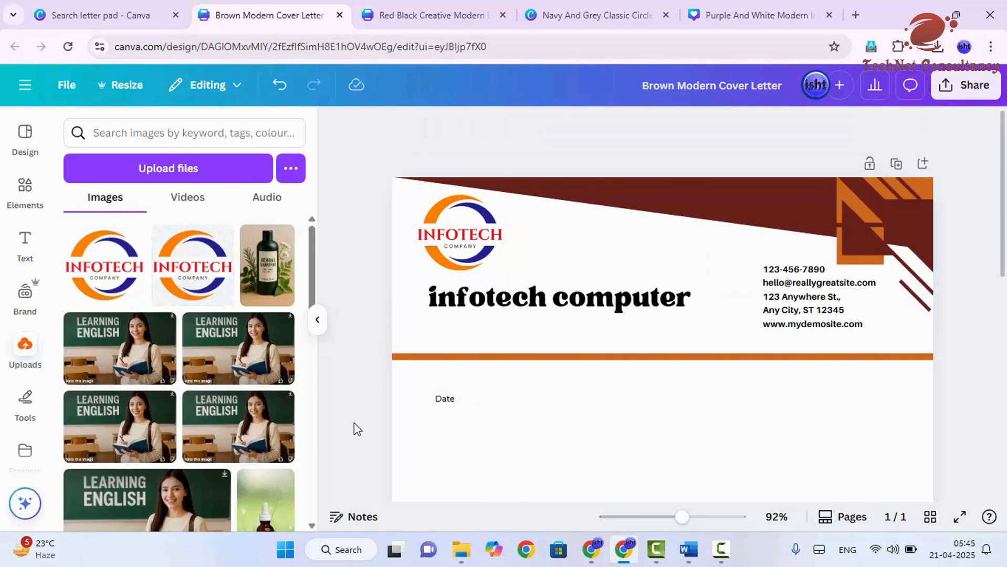
Browse more templates in the letter pad search results and return to the Brown Modern Cover Letter design
click(105, 15)
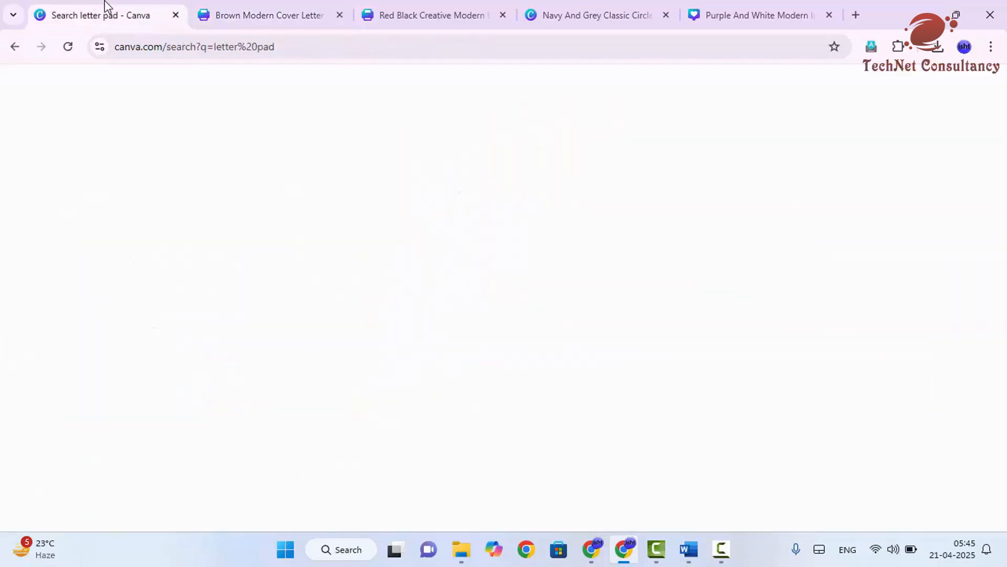
click(978, 87)
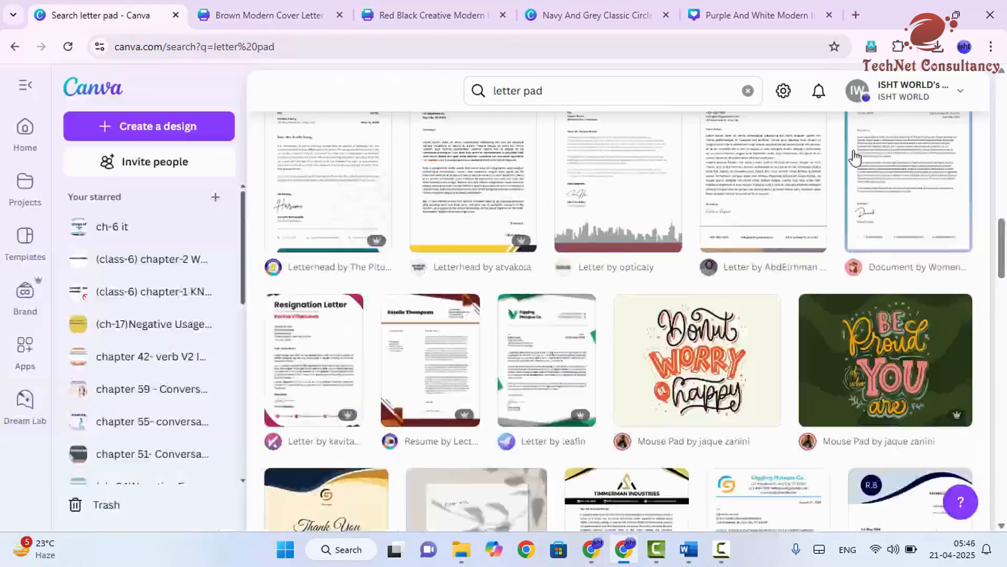
scroll(690, 252, down, 3)
scroll(689, 281, down, 5)
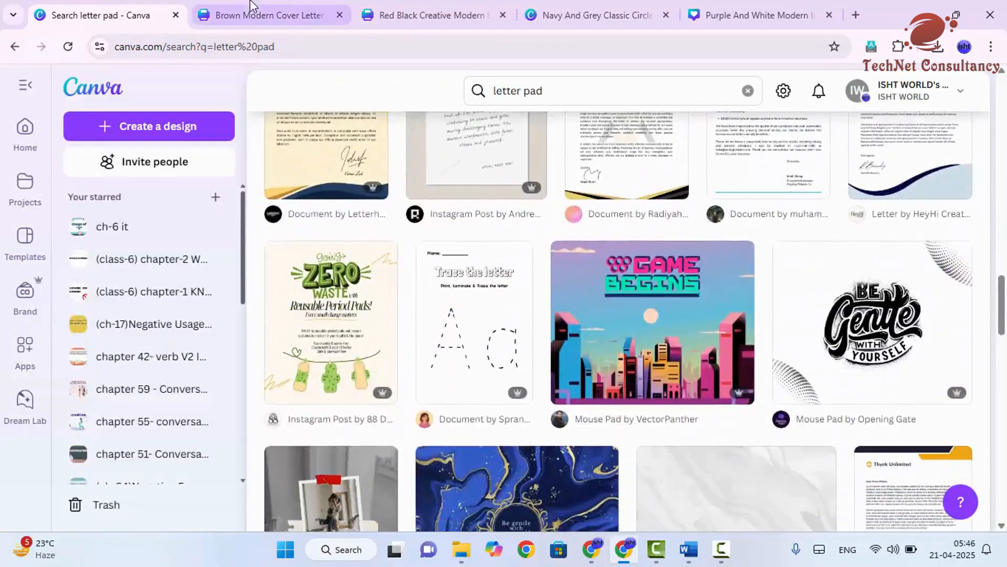
click(268, 15)
Generate a letter with Magic Write from the prompt "provide me new employee appointment letter" and insert it on the page
scroll(649, 364, down, 2)
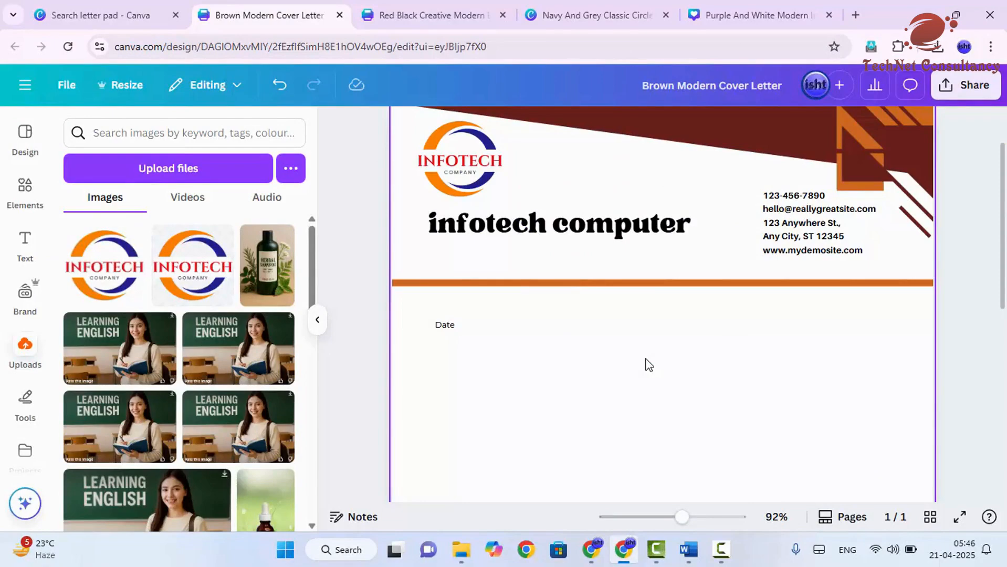
scroll(649, 365, down, 2)
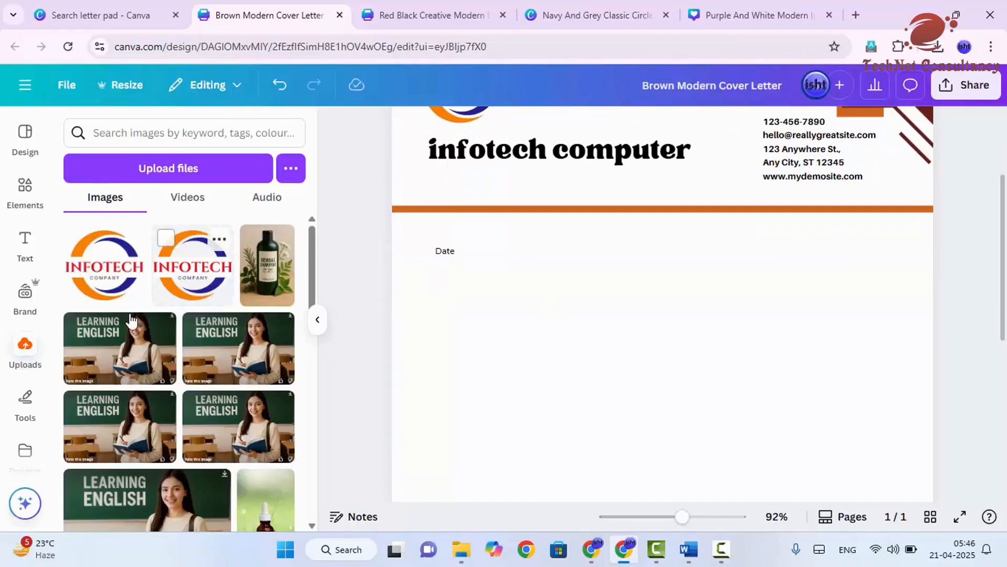
click(23, 247)
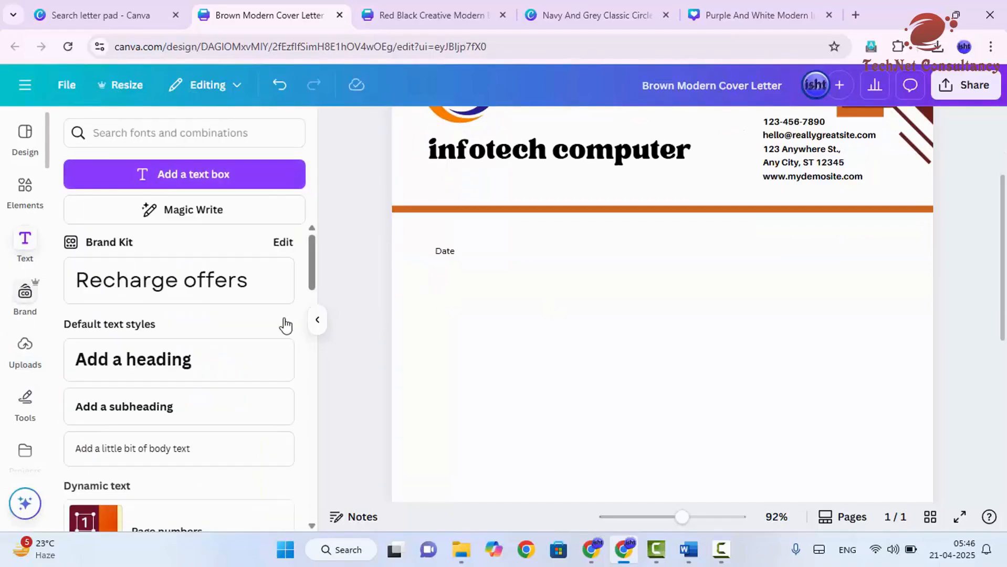
click(214, 217)
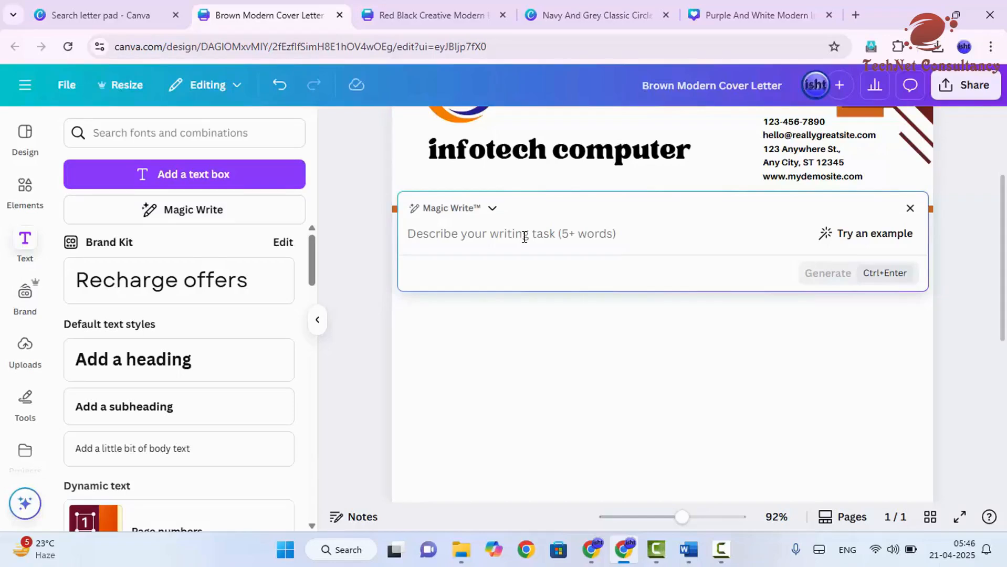
text(provide)
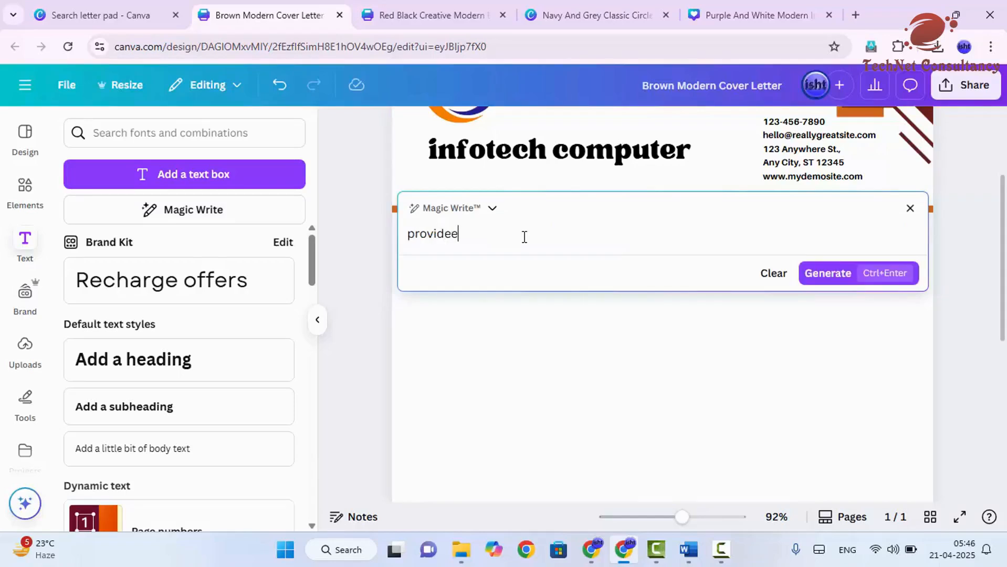
text( me)
text(new employee appointment )
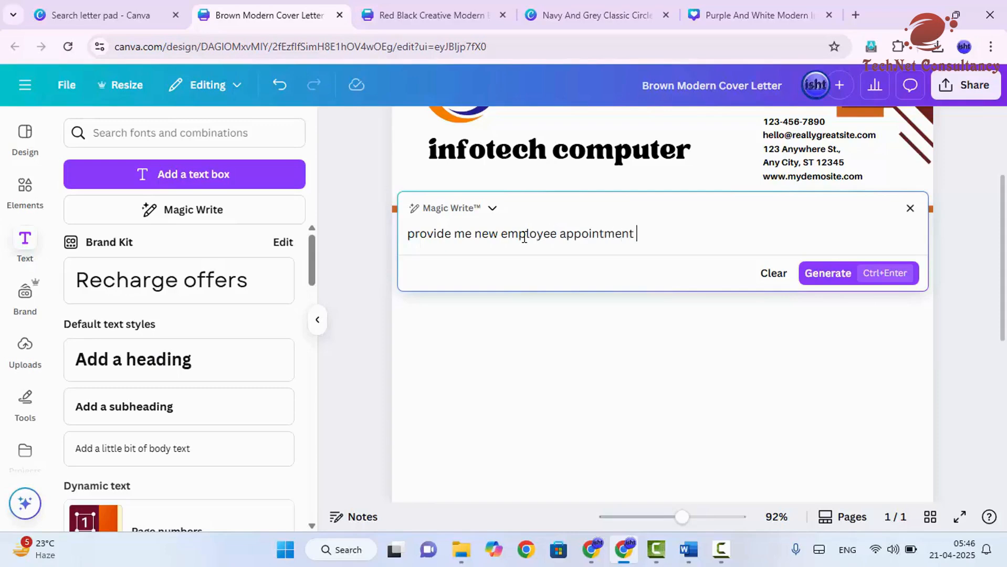
text(letter)
click(810, 285)
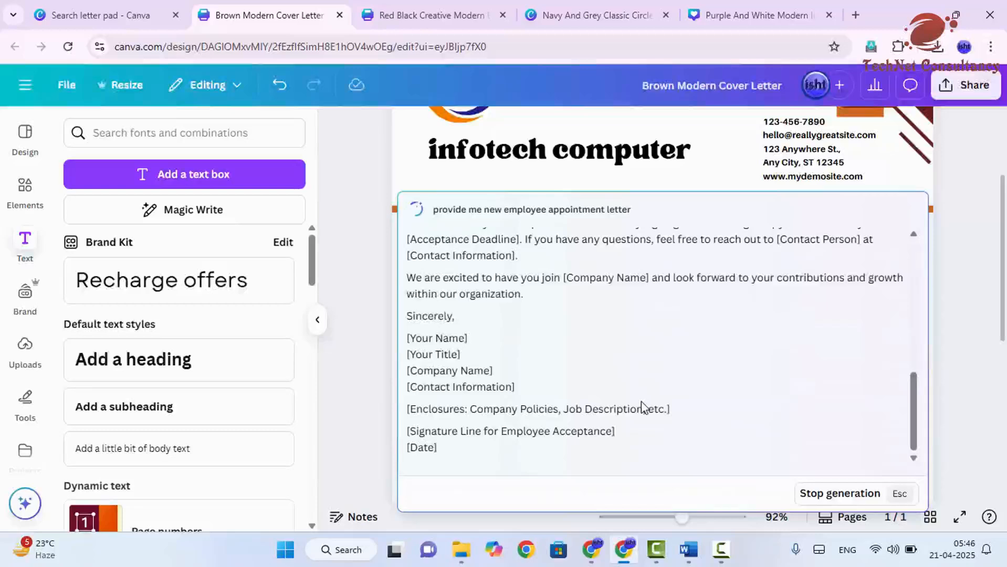
click(857, 514)
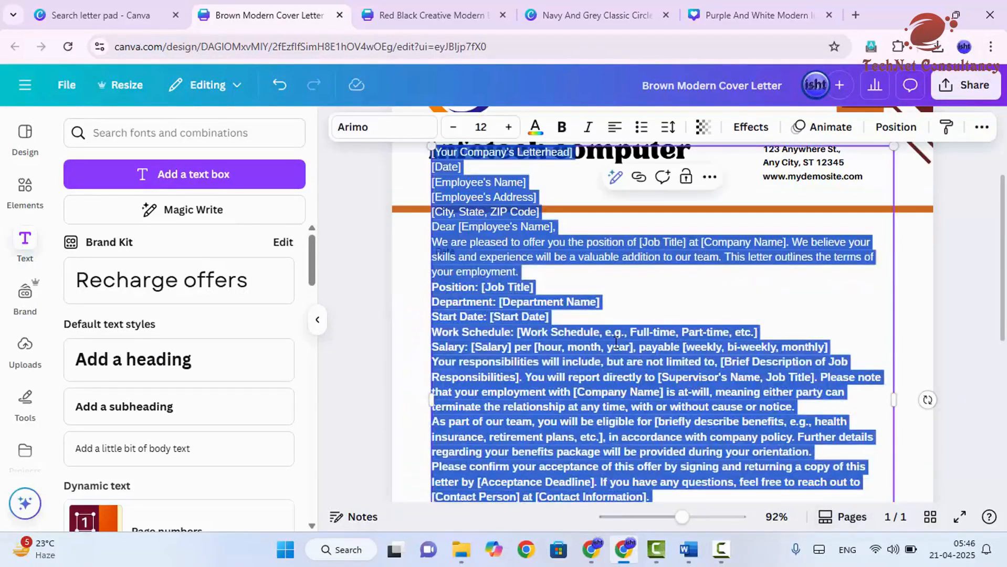
Scale down the inserted appointment letter text box to a font size of about 8.9
scroll(916, 292, down, 2)
scroll(917, 291, down, 3)
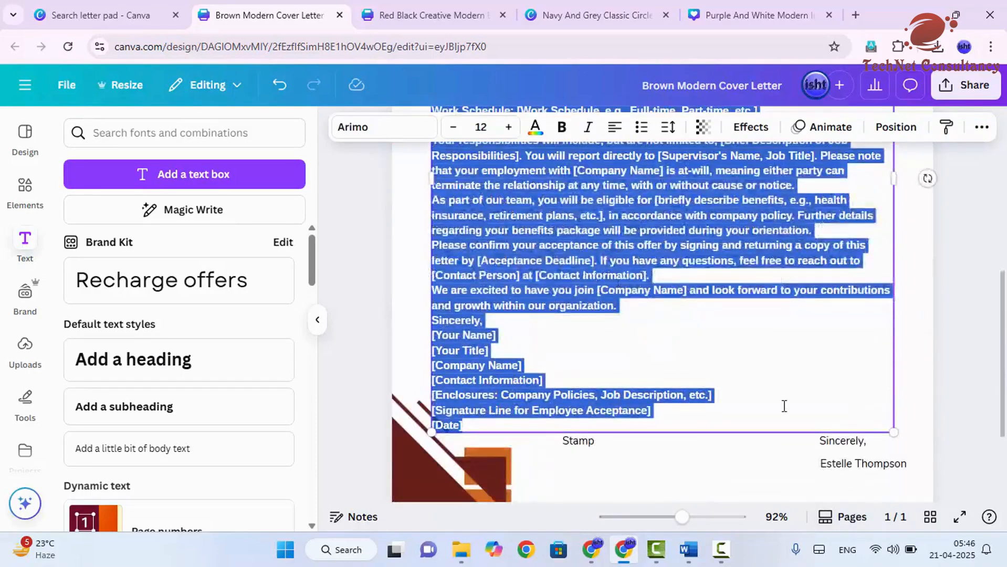
drag(894, 434, 774, 300)
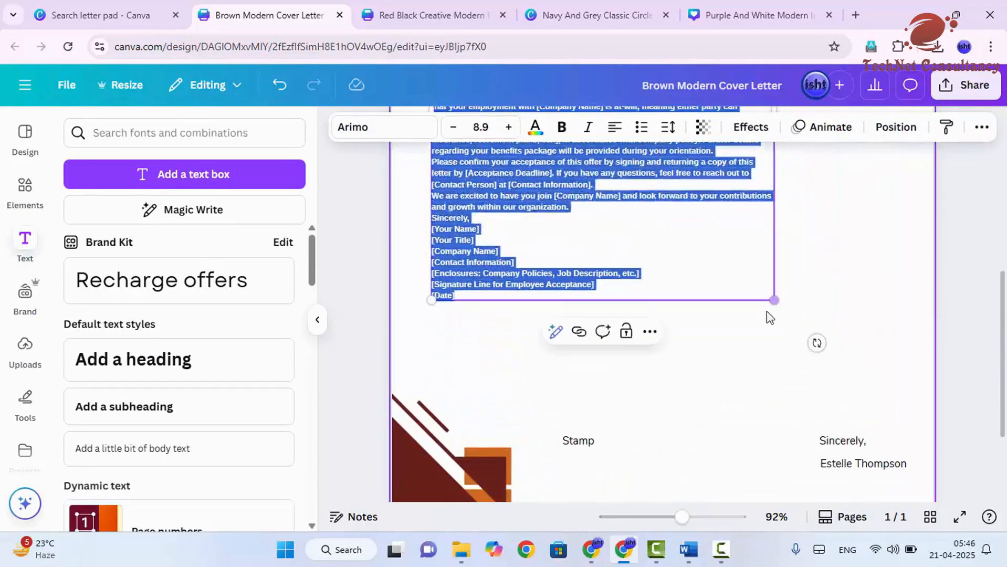
Move the appointment letter text box below the Date line and widen it on both sides to span the page between the margins
drag(670, 194, 714, 349)
scroll(722, 326, up, 3)
scroll(835, 368, down, 2)
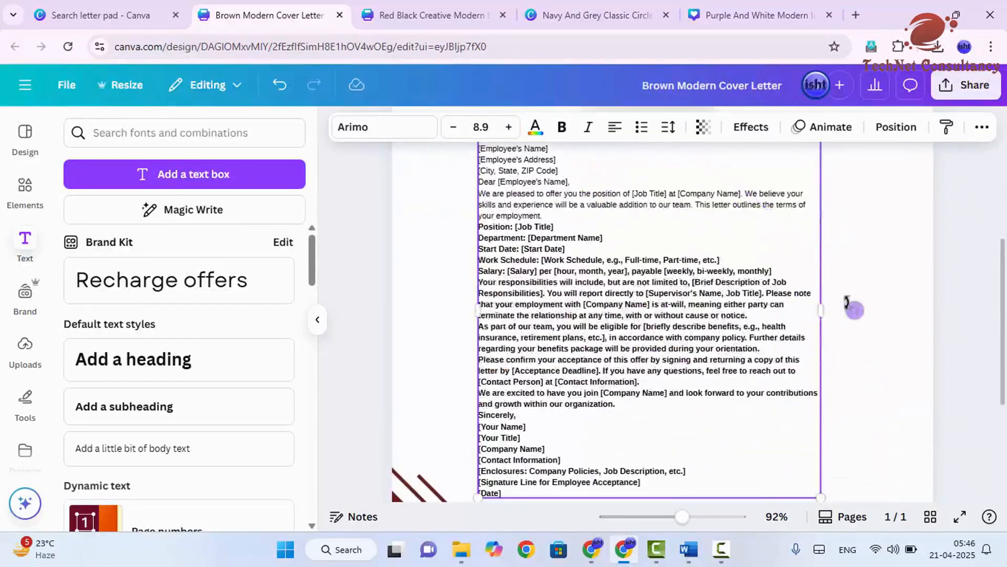
drag(820, 311, 896, 295)
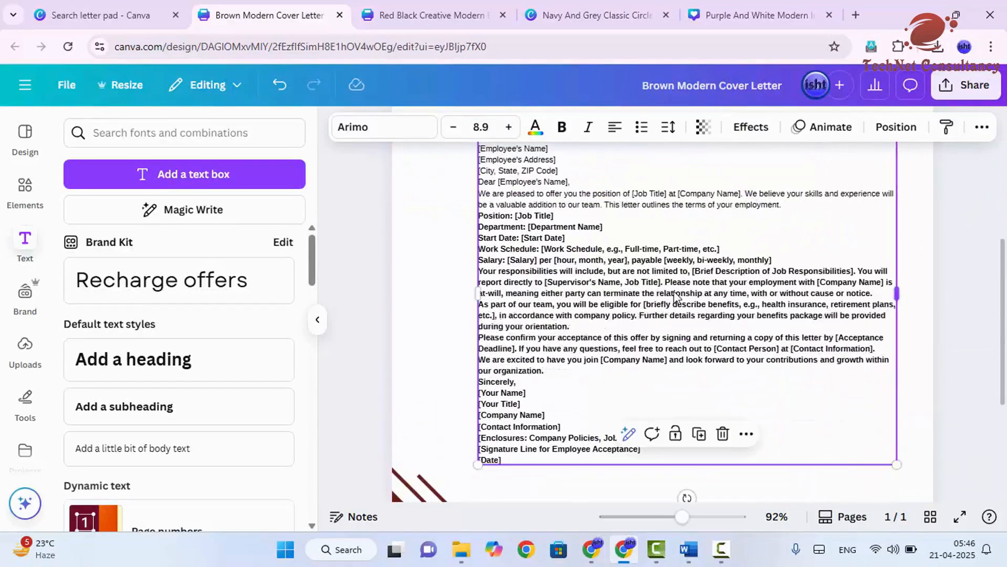
drag(468, 288, 432, 292)
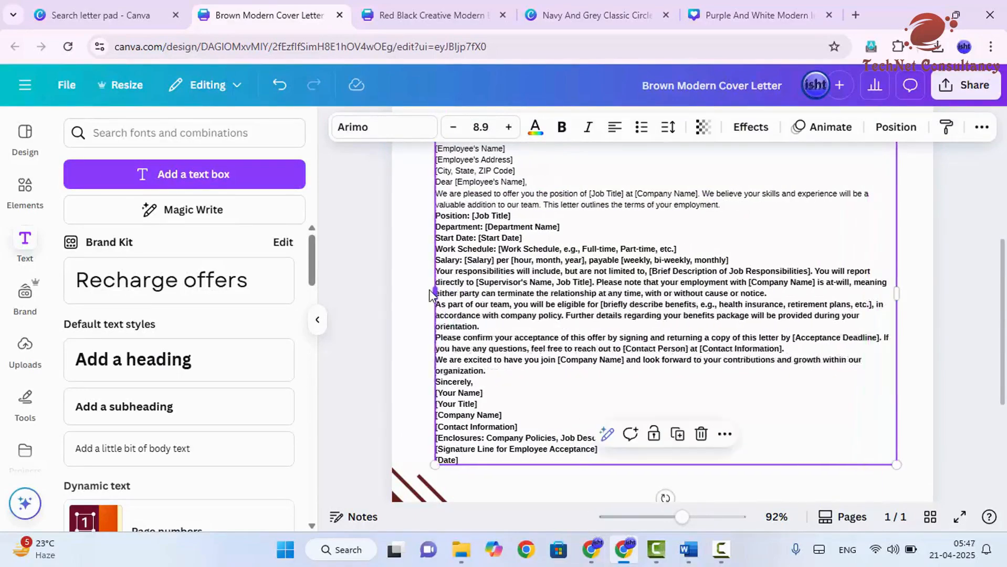
scroll(462, 289, up, 3)
scroll(469, 282, down, 2)
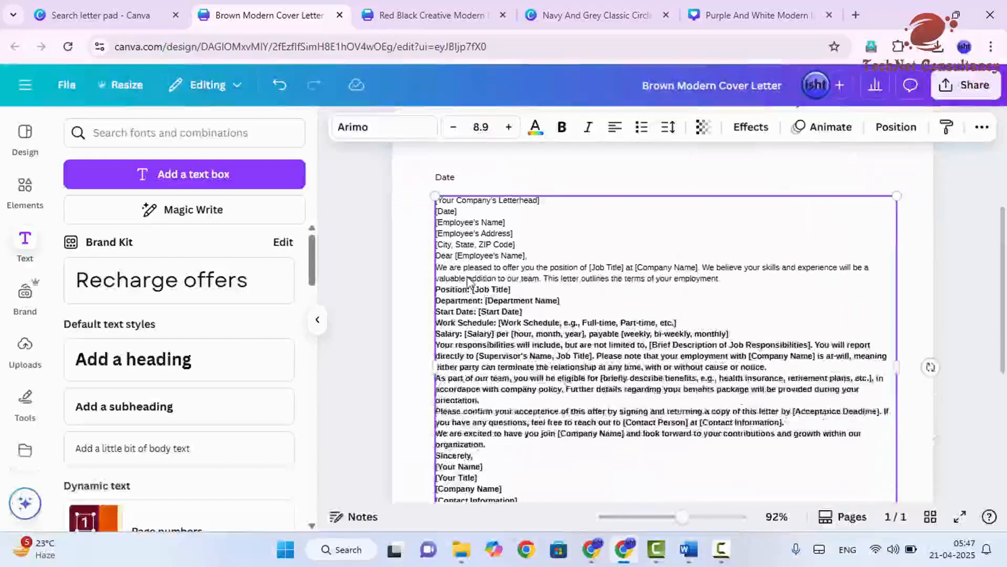
click(957, 257)
Delete the "[Your Company's Letterhead]" and "[Date]" placeholder lines at the start of the appointment letter
scroll(809, 248, down, 2)
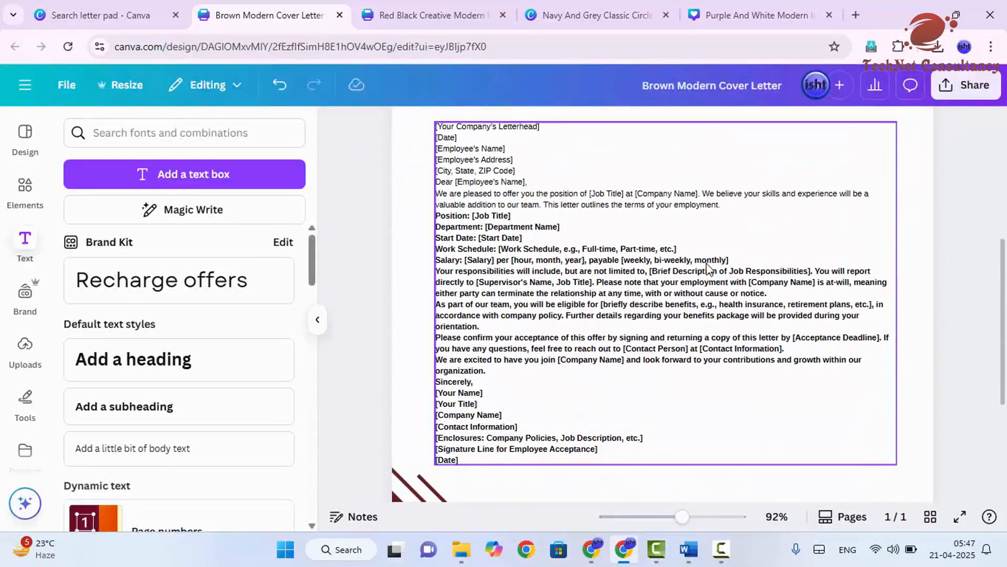
scroll(703, 269, down, 2)
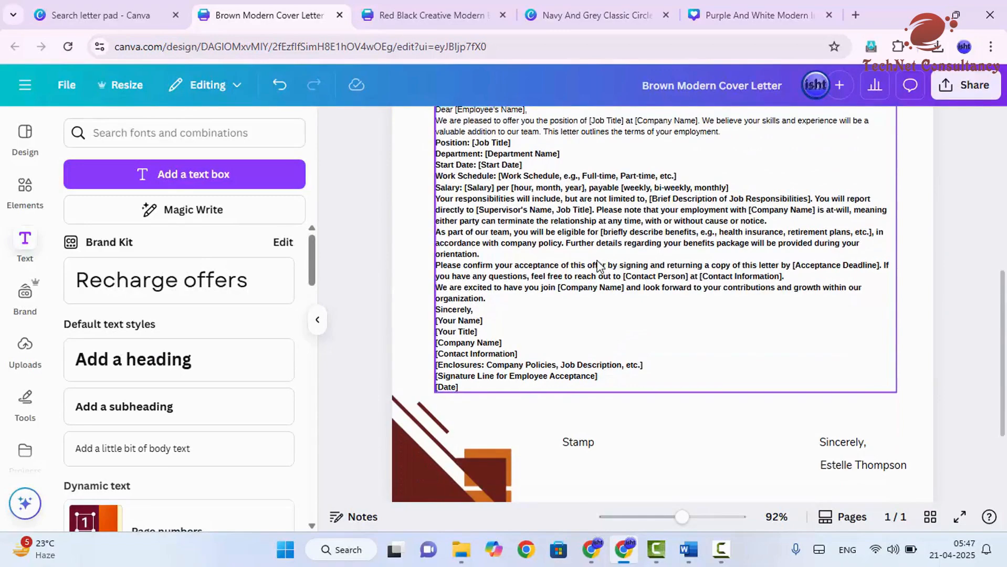
scroll(538, 240, up, 4)
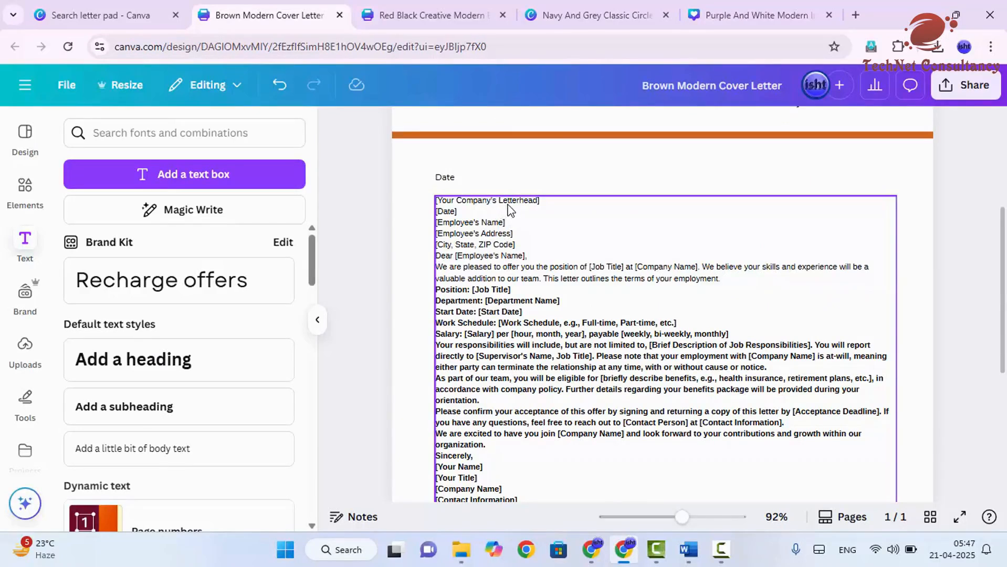
click(463, 210)
click(463, 210)
click(463, 210)
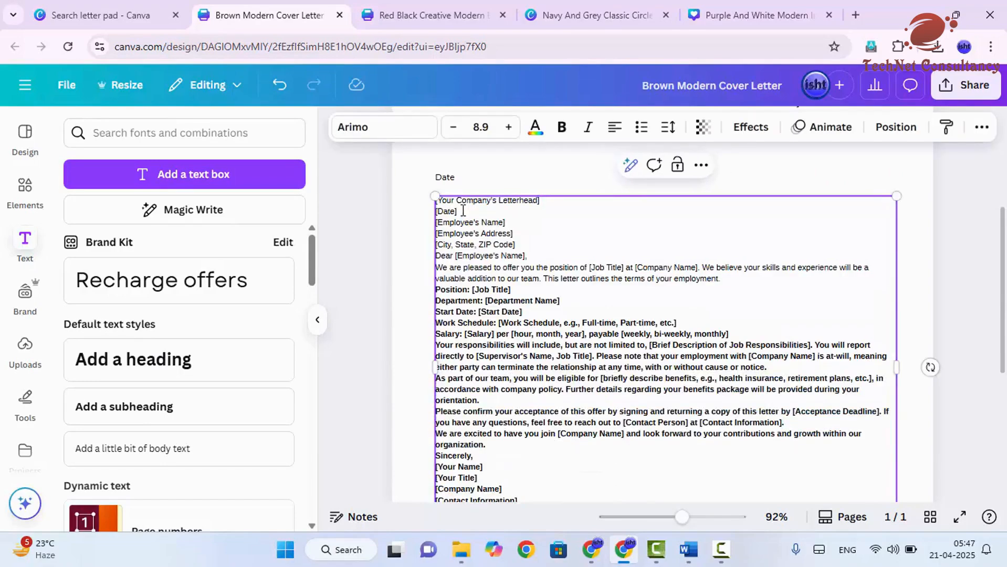
drag(463, 210, 435, 200)
key(BackSpace)
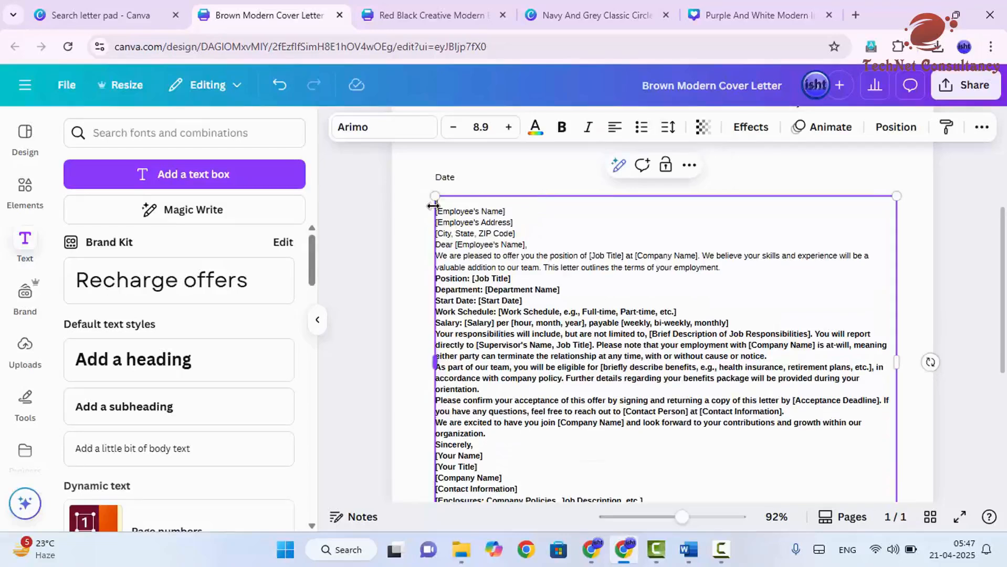
Review the appointment letter's employee placeholders, opening paragraph and closing section down to the stamp and signature area
triple_click(488, 211)
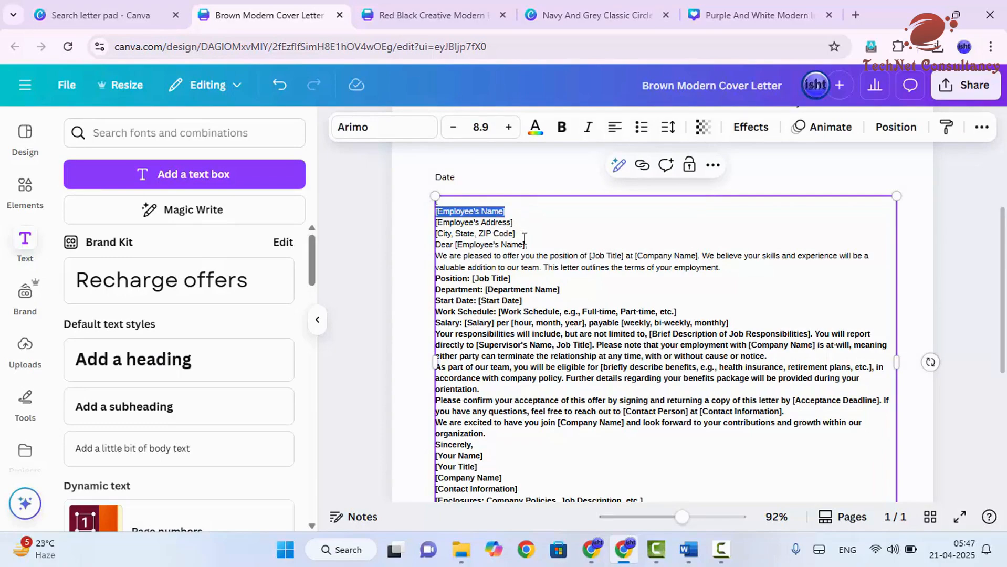
drag(529, 243, 471, 252)
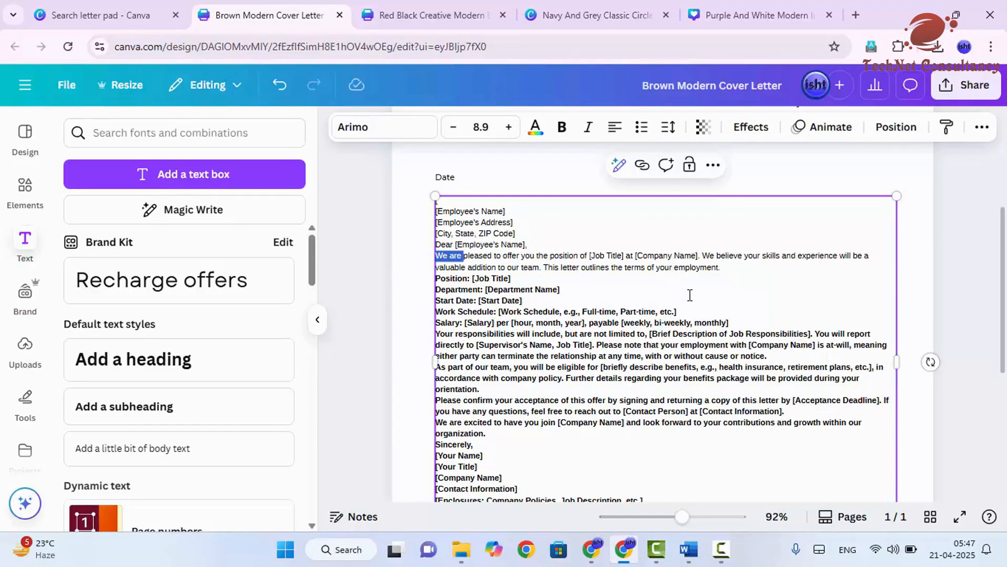
scroll(690, 295, down, 3)
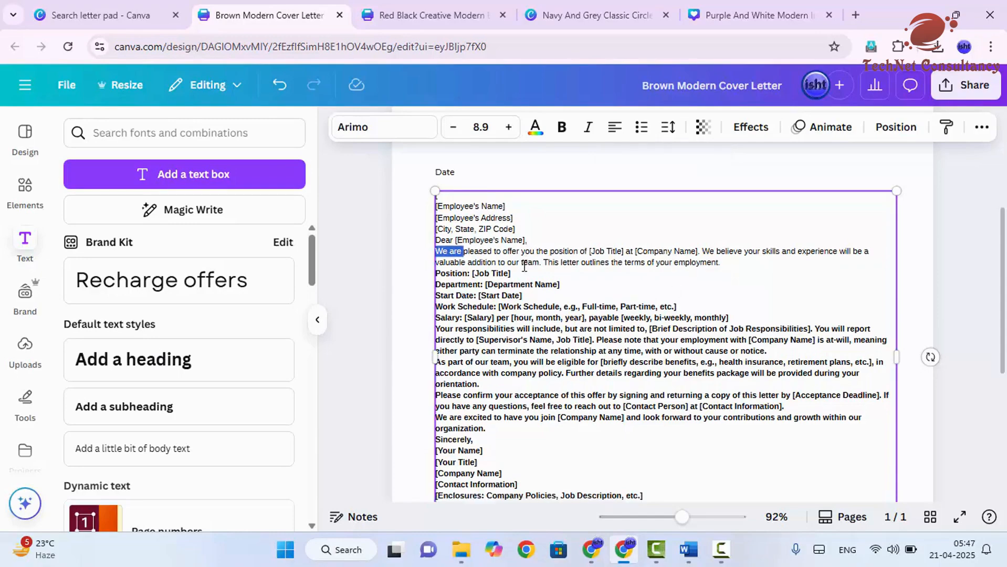
scroll(525, 290, down, 2)
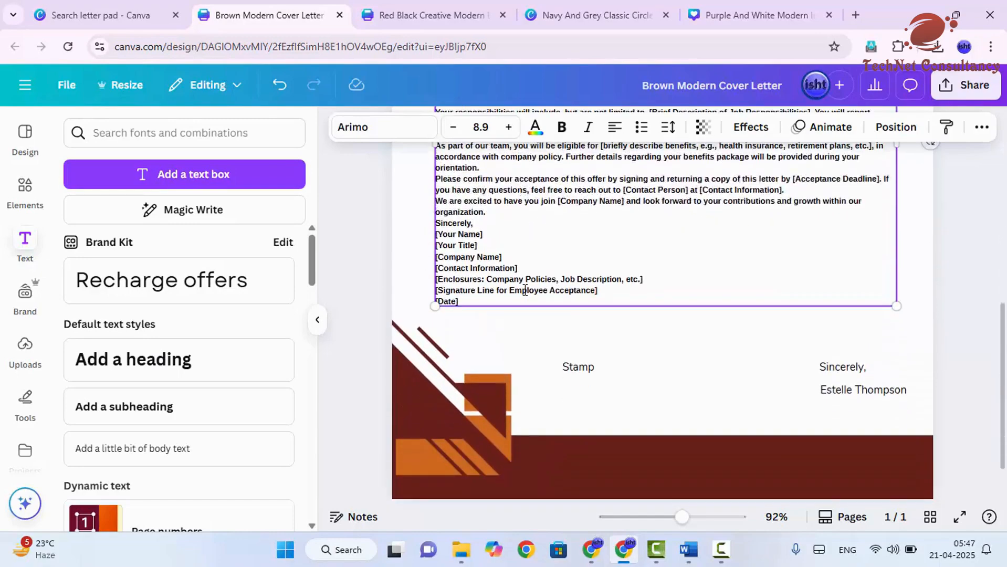
click(709, 421)
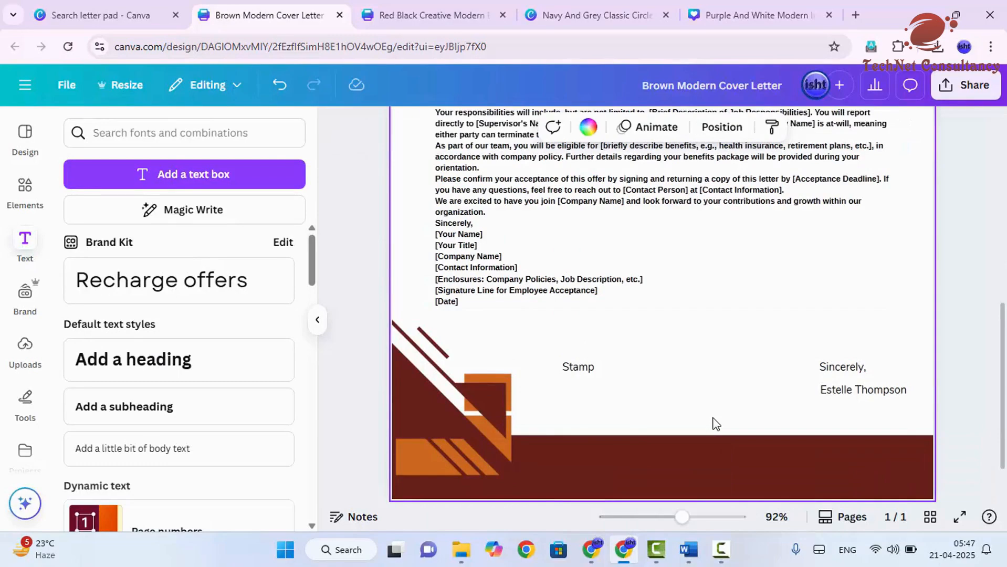
scroll(715, 423, up, 6)
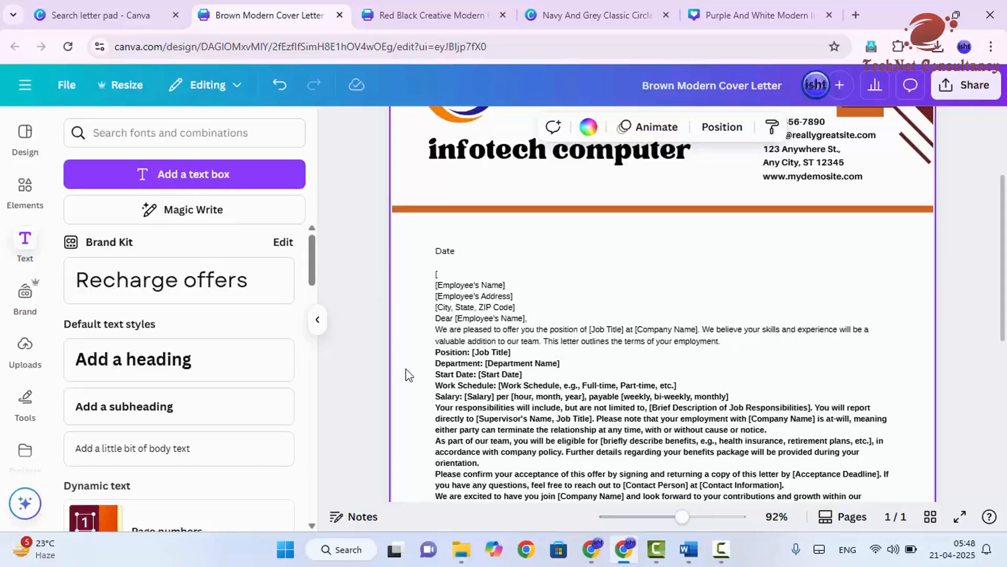
Switch to ChatGPT and submit the prompt "give me some templates for my company letterhead with contents"
click(589, 557)
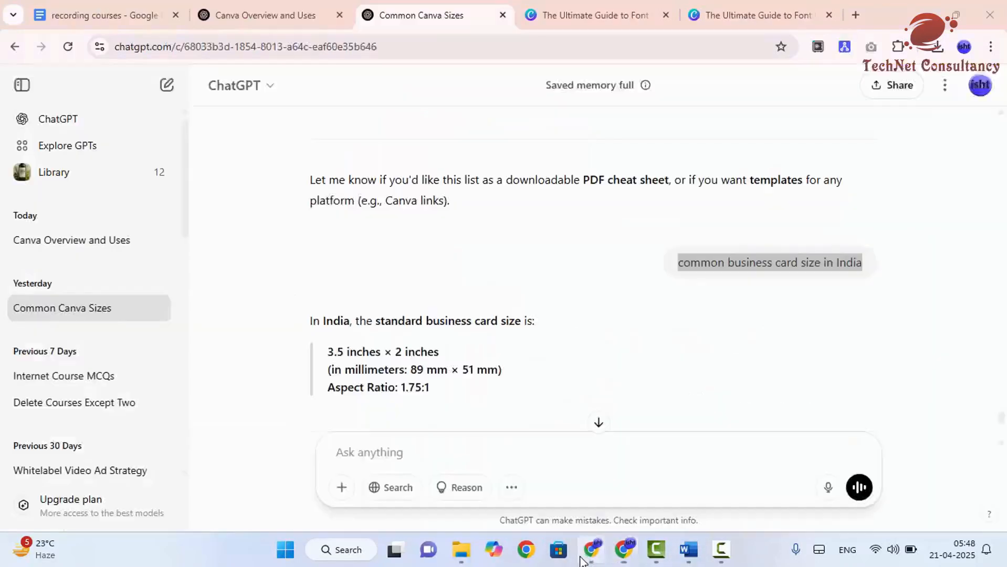
click(397, 450)
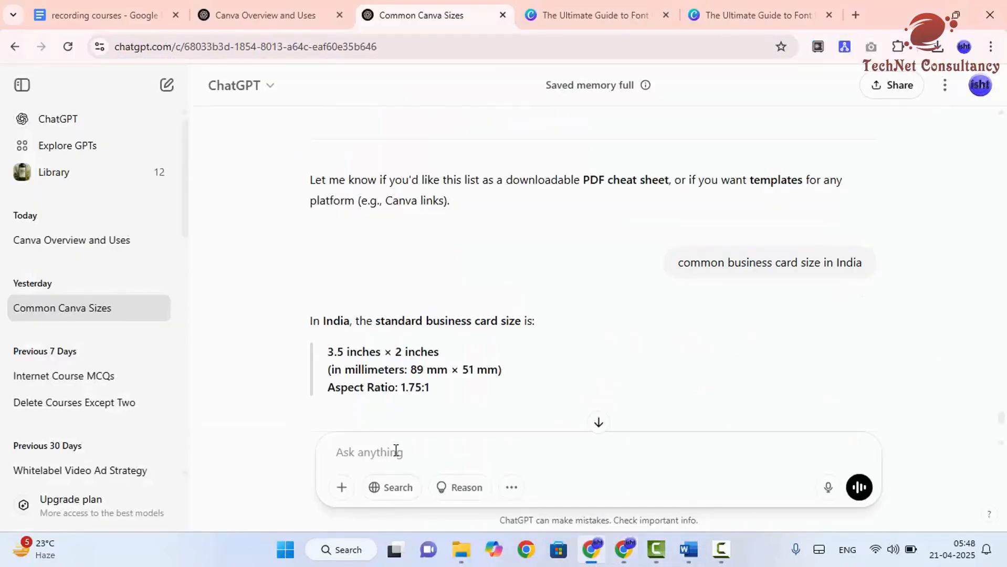
text(give me some temp)
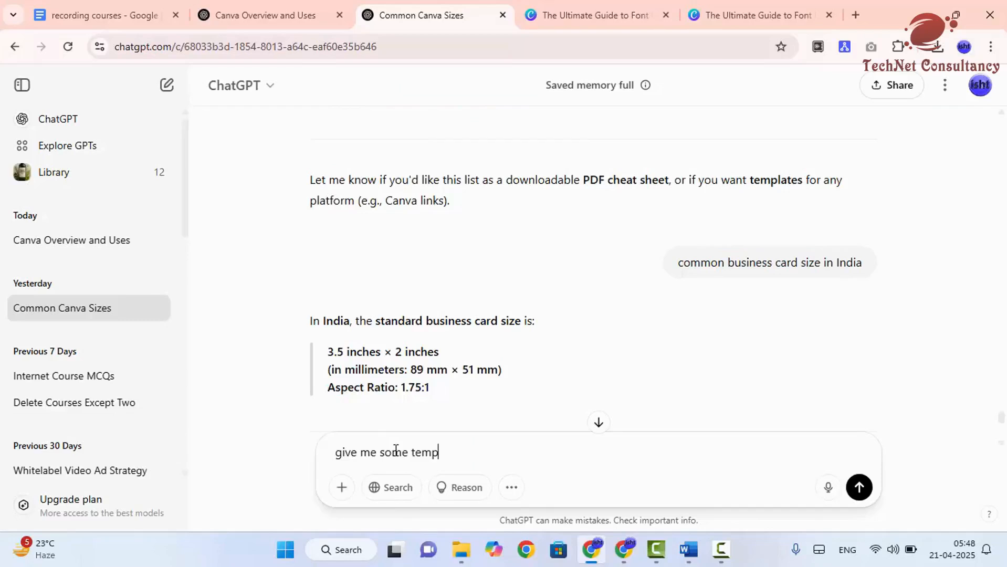
text(lates for my compan)
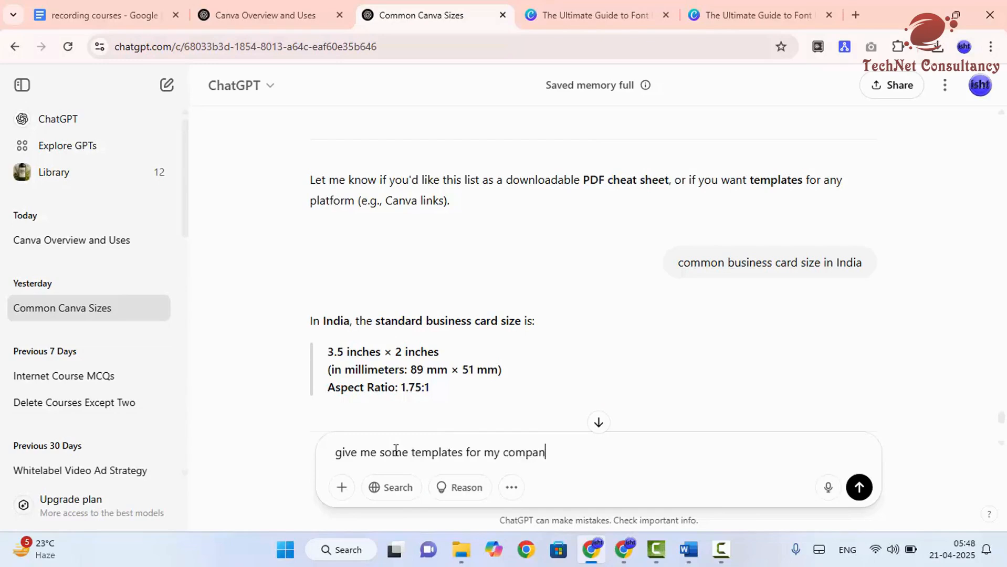
text(y letterhead with)
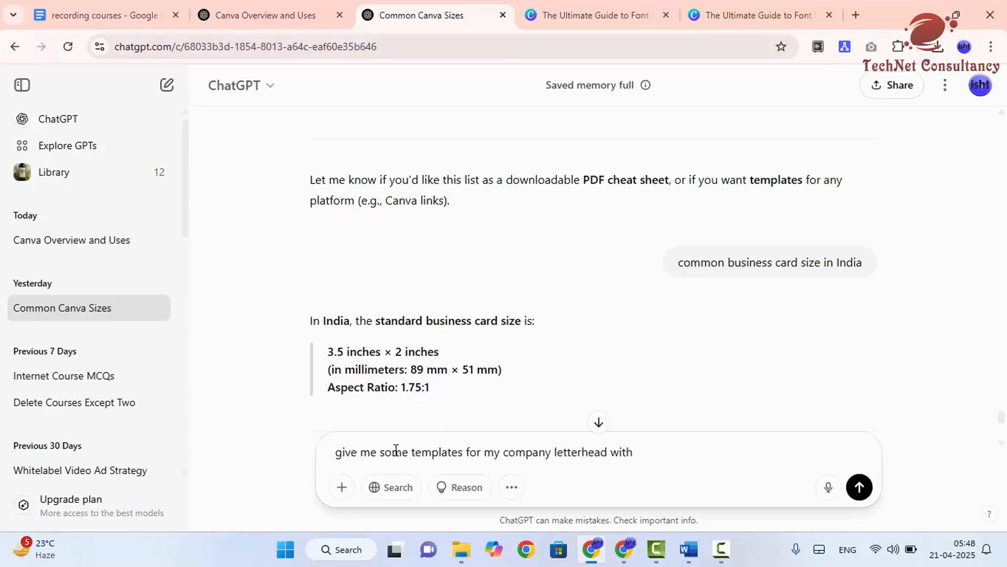
text( contents)
key(Return)
text(\)
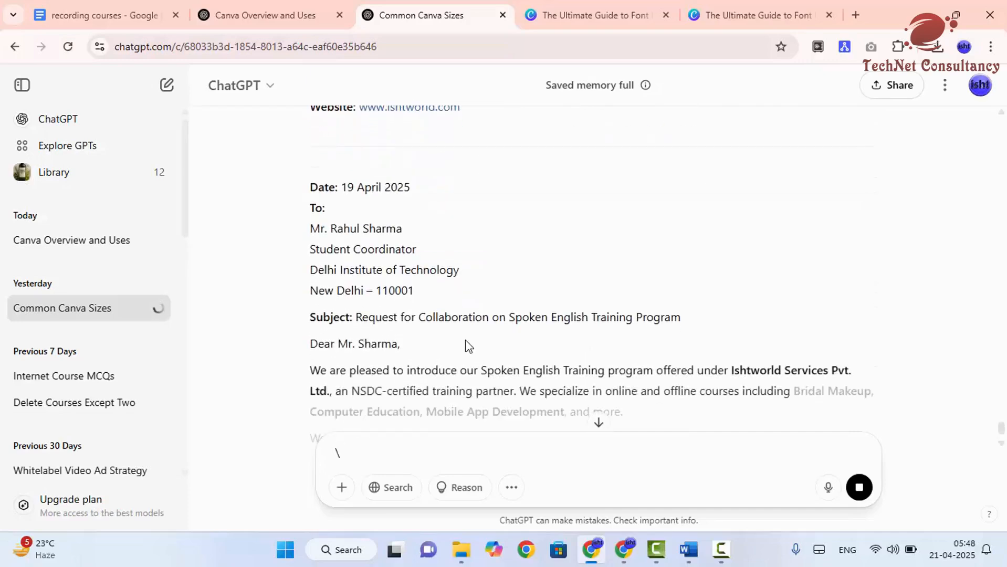
Read through the generated letterhead templates and their sample letter contents
scroll(430, 283, up, 5)
scroll(404, 315, down, 8)
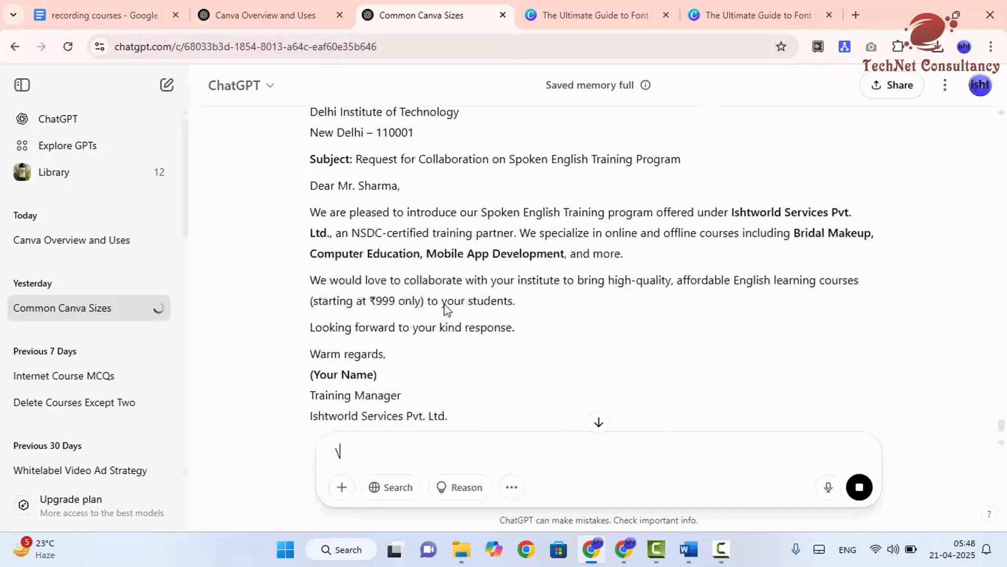
scroll(444, 310, down, 5)
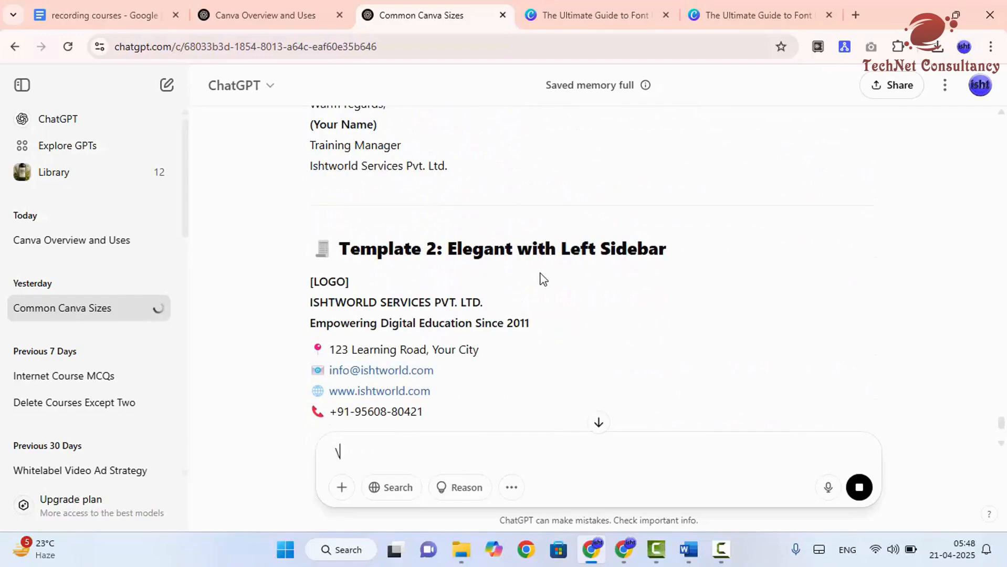
scroll(514, 313, down, 11)
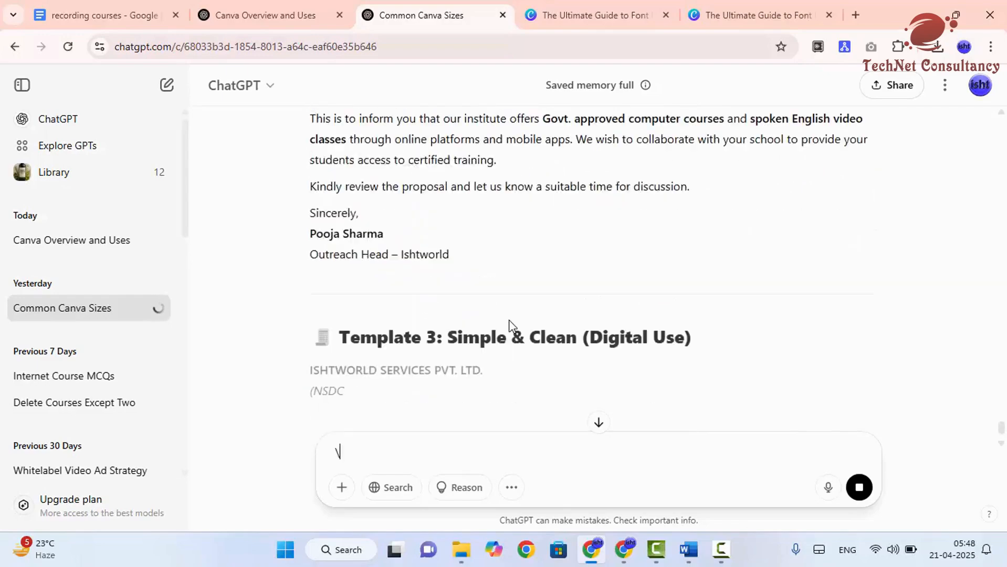
scroll(508, 324, down, 4)
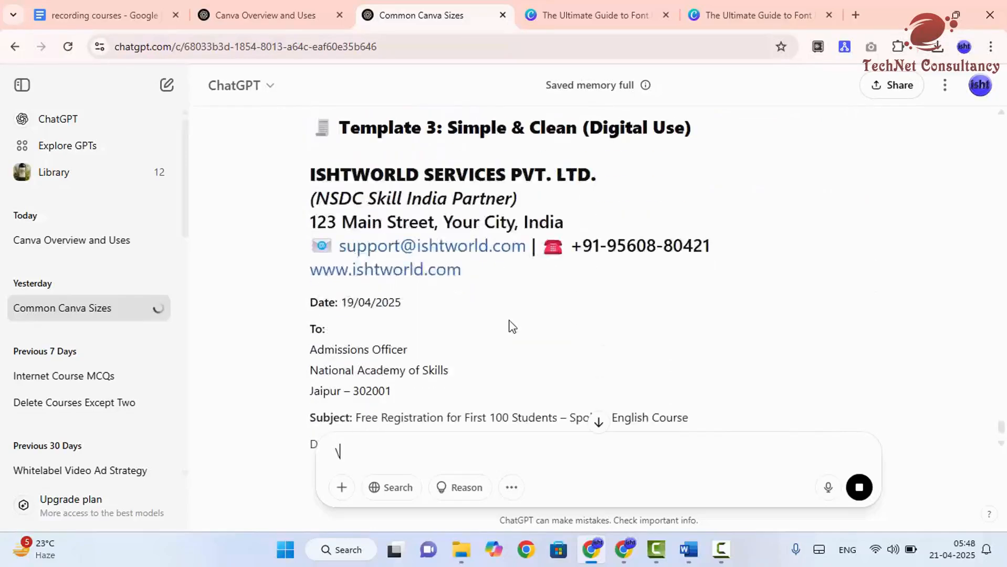
scroll(508, 326, down, 10)
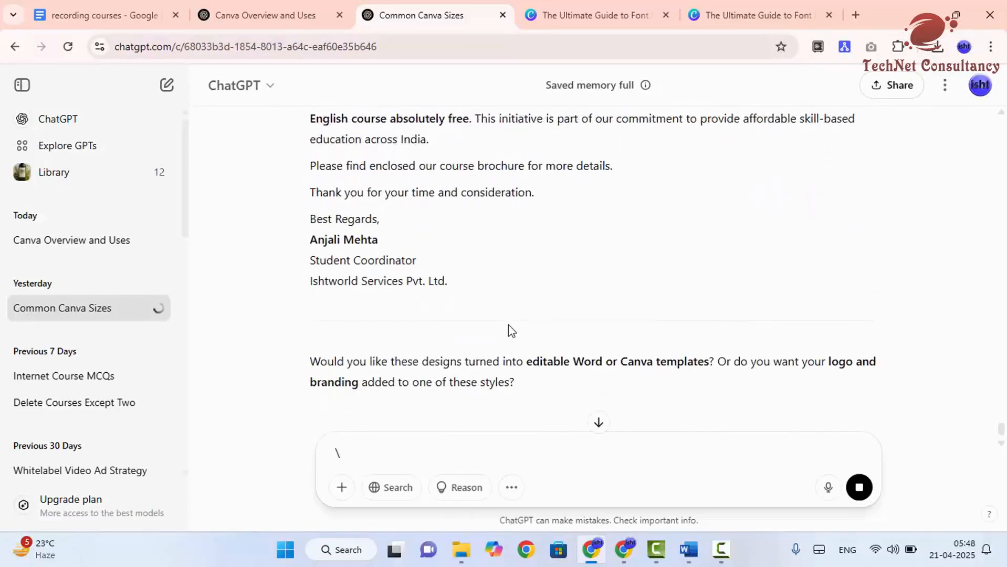
scroll(506, 328, down, 1)
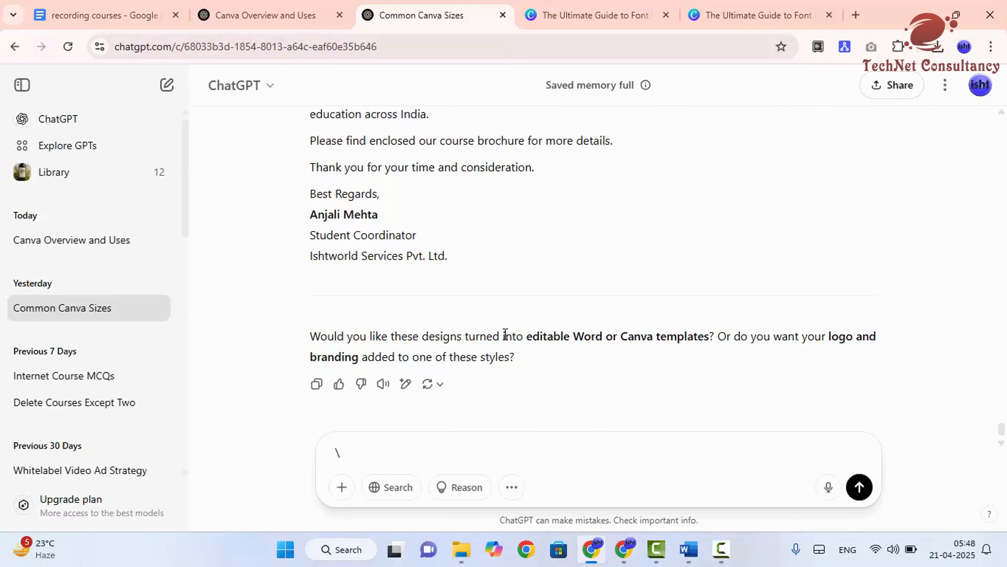
scroll(505, 334, up, 4)
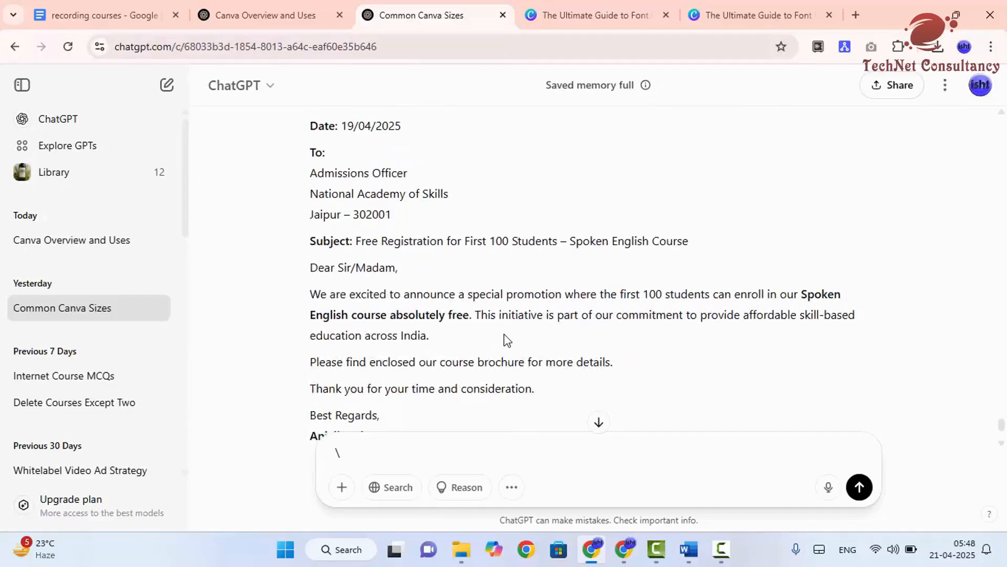
scroll(505, 336, up, 20)
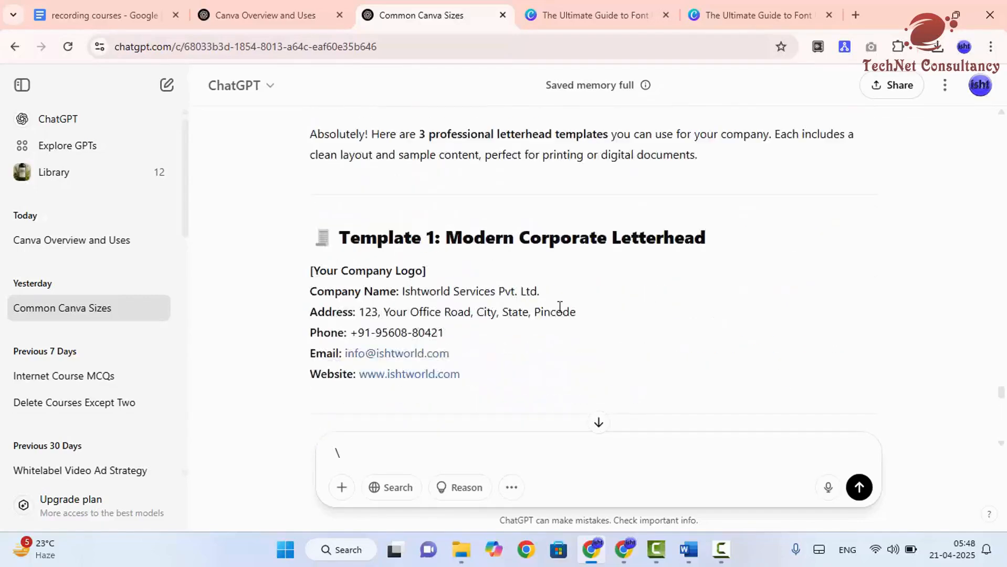
scroll(559, 306, up, 4)
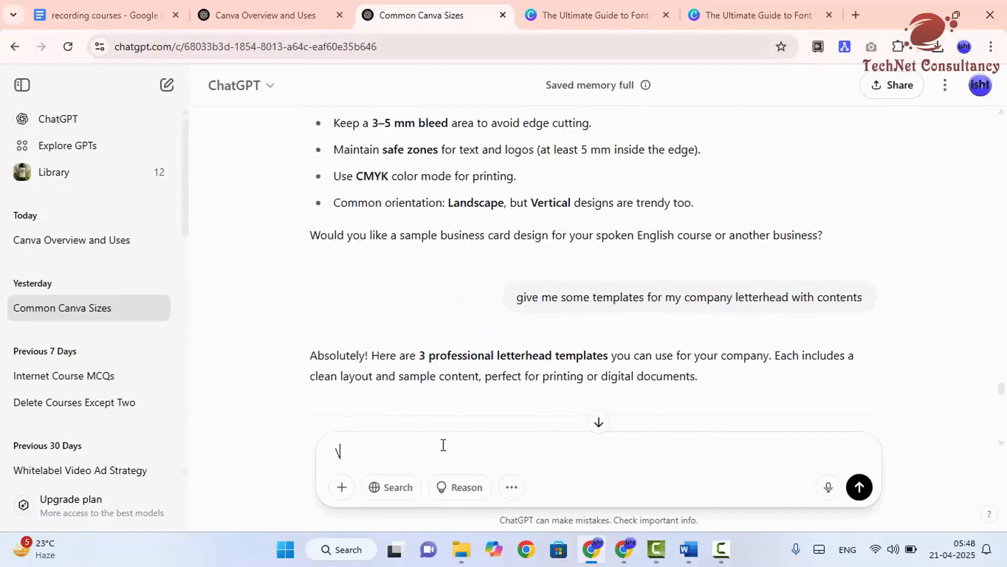
Submit the prompt "provide me letterhead content for employee promotion"
key(BackSpace)
text(provide me letter)
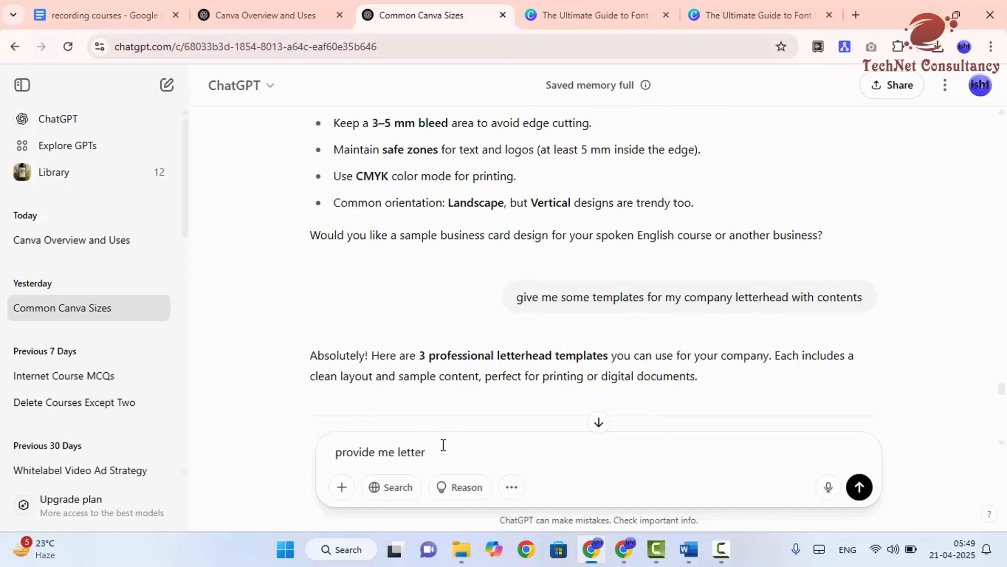
text(head content for employee )
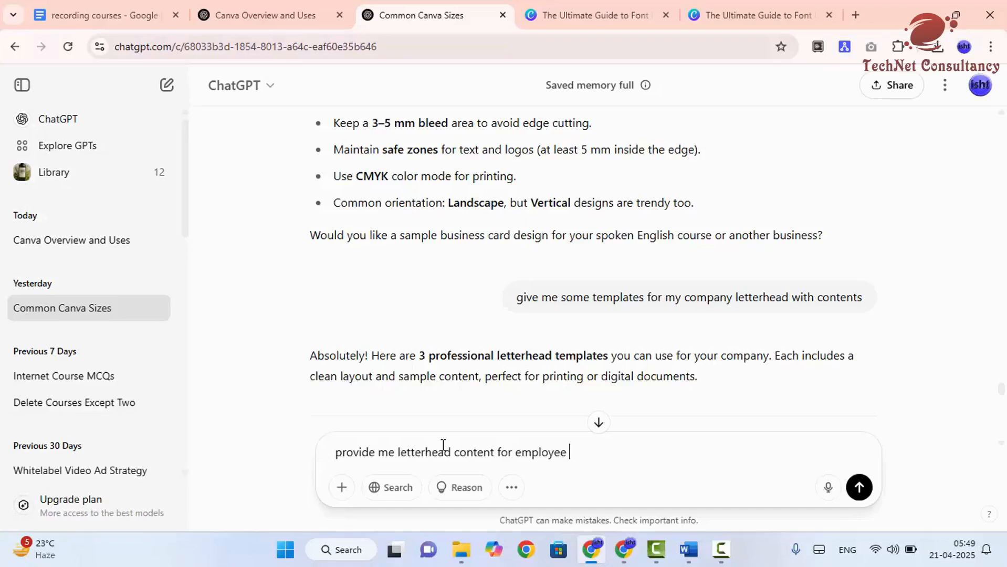
text(promotion)
key(Return)
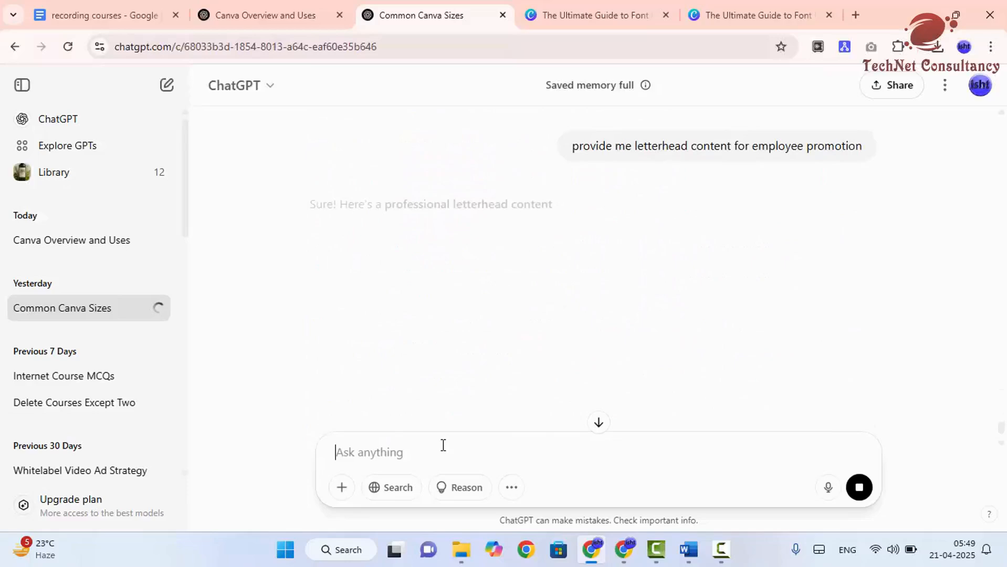
Highlight the body paragraphs of the generated promotion letter and switch back to the Brown Modern Cover Letter design in Canva
scroll(441, 315, down, 5)
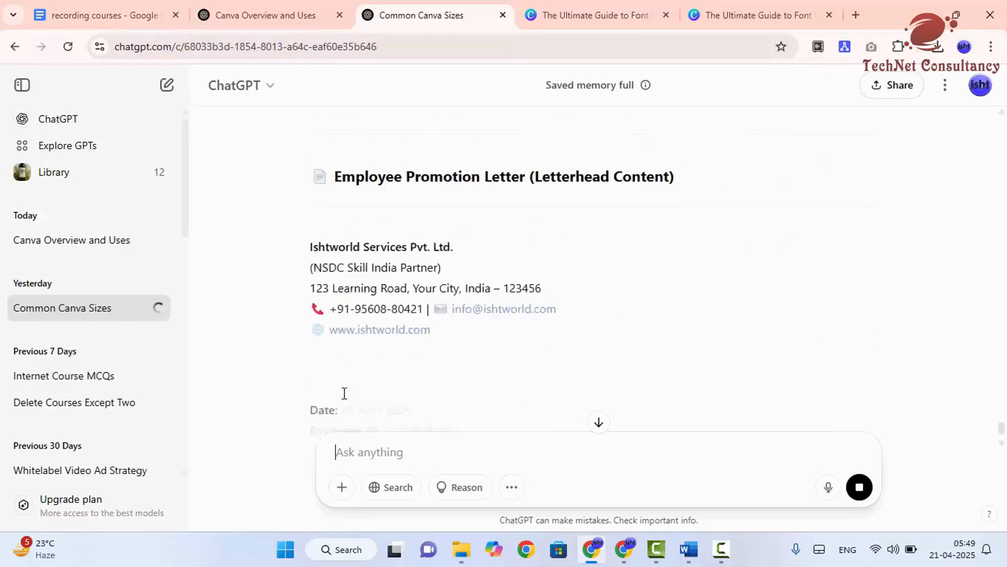
scroll(441, 315, down, 6)
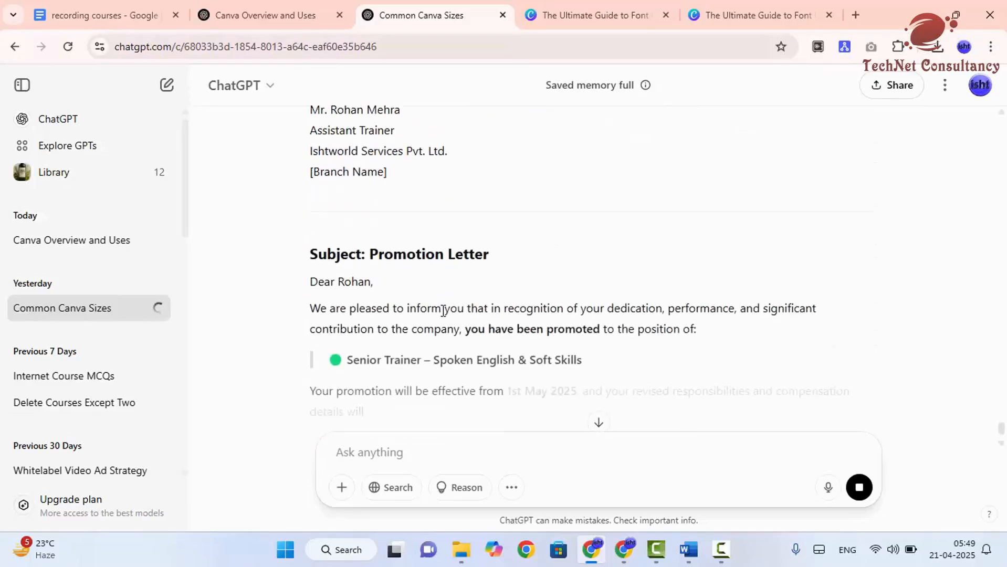
scroll(437, 312, down, 1)
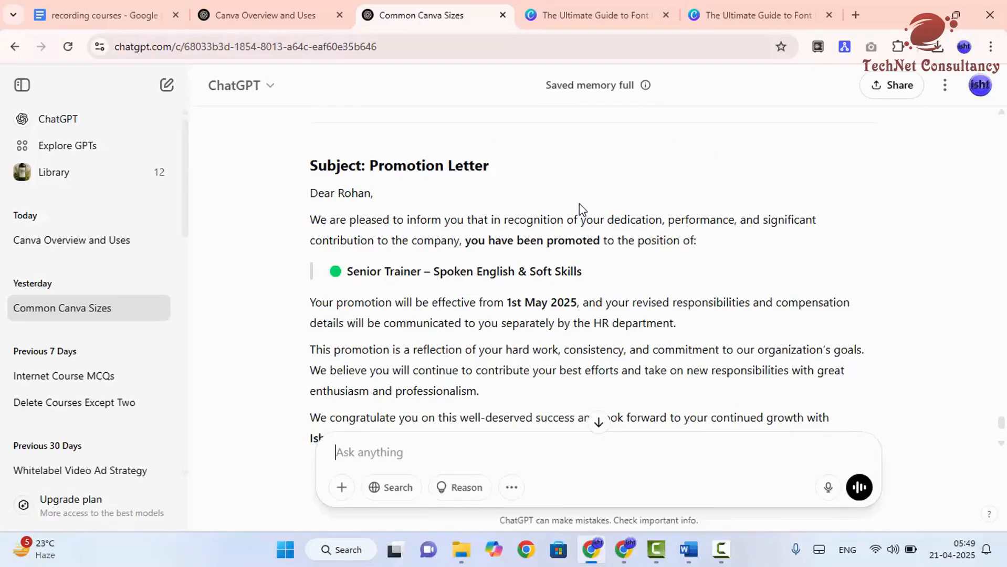
scroll(529, 231, down, 2)
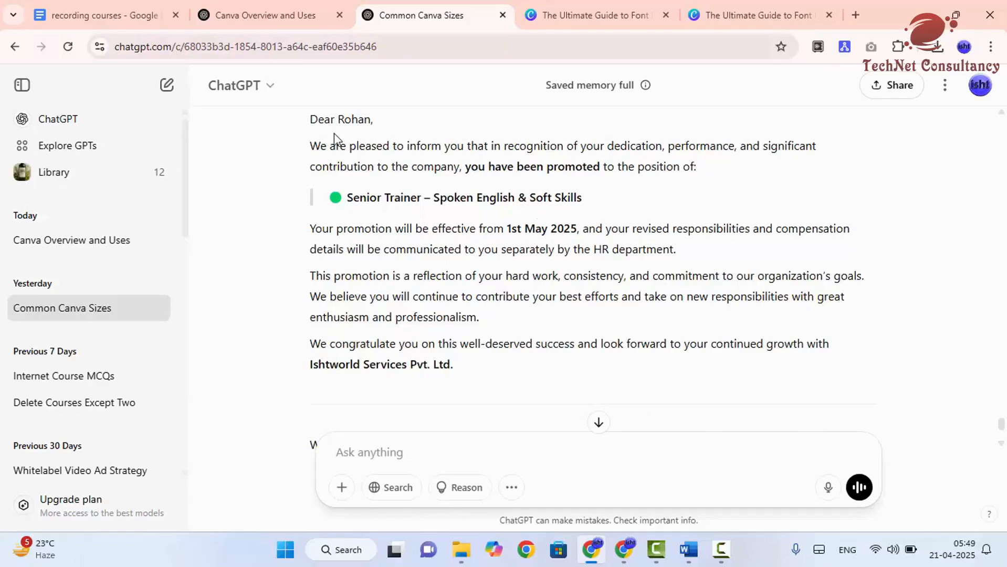
drag(309, 143, 638, 344)
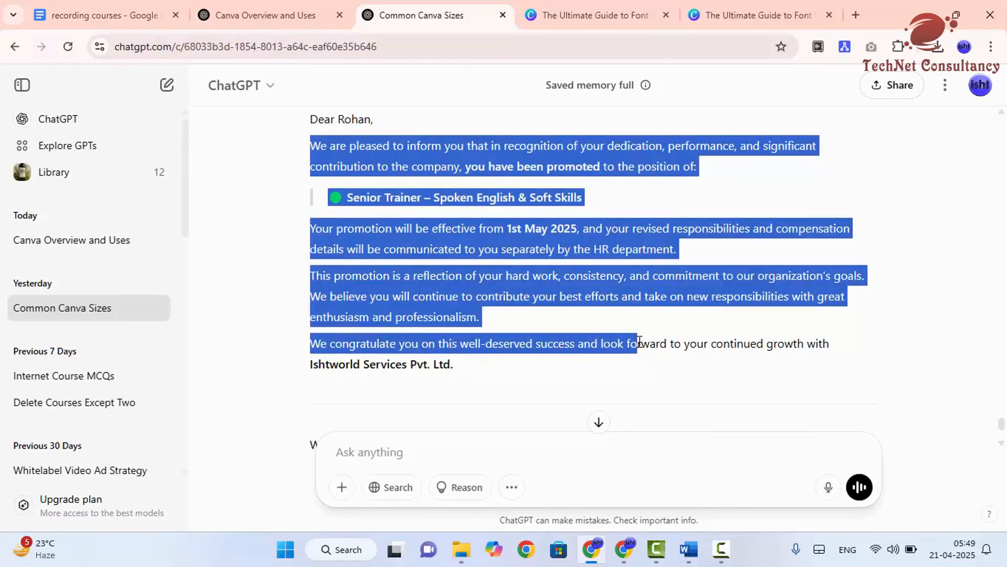
click(622, 552)
scroll(652, 401, down, 1)
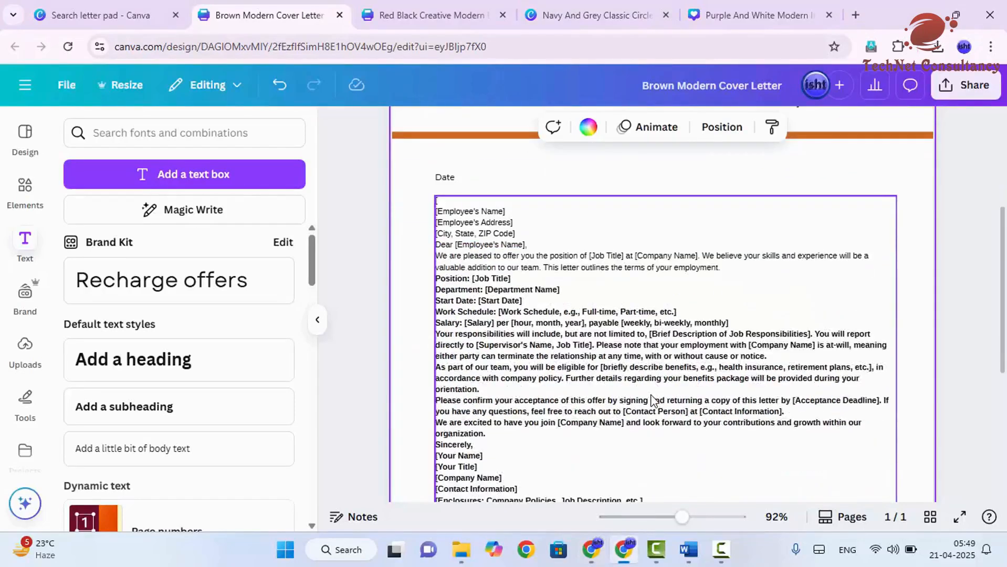